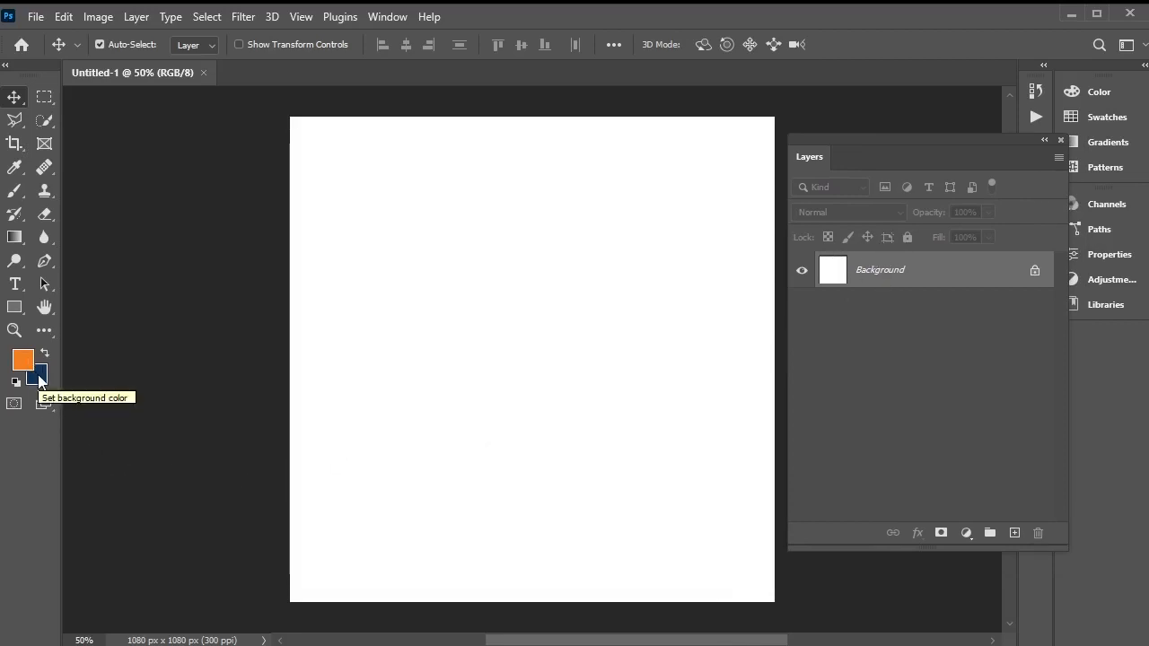
Step: Make dark blue the foreground colour and fill the Background layer with it
{"action": "key", "text": "x"}
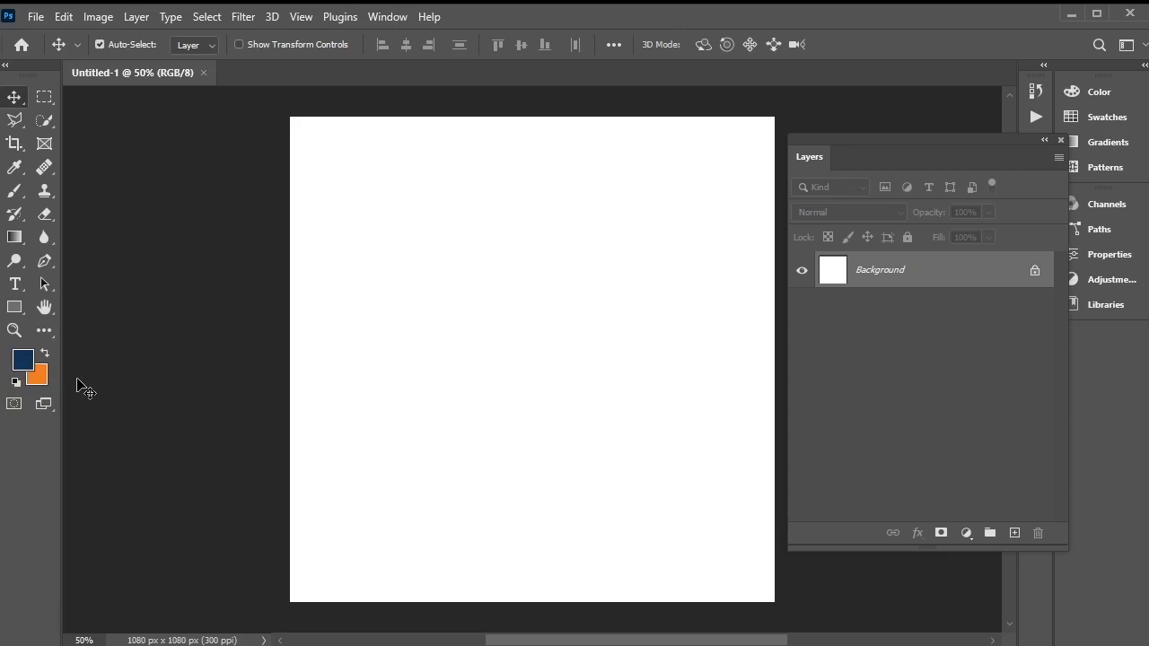
{"action": "key", "text": "alt+BackSpace"}
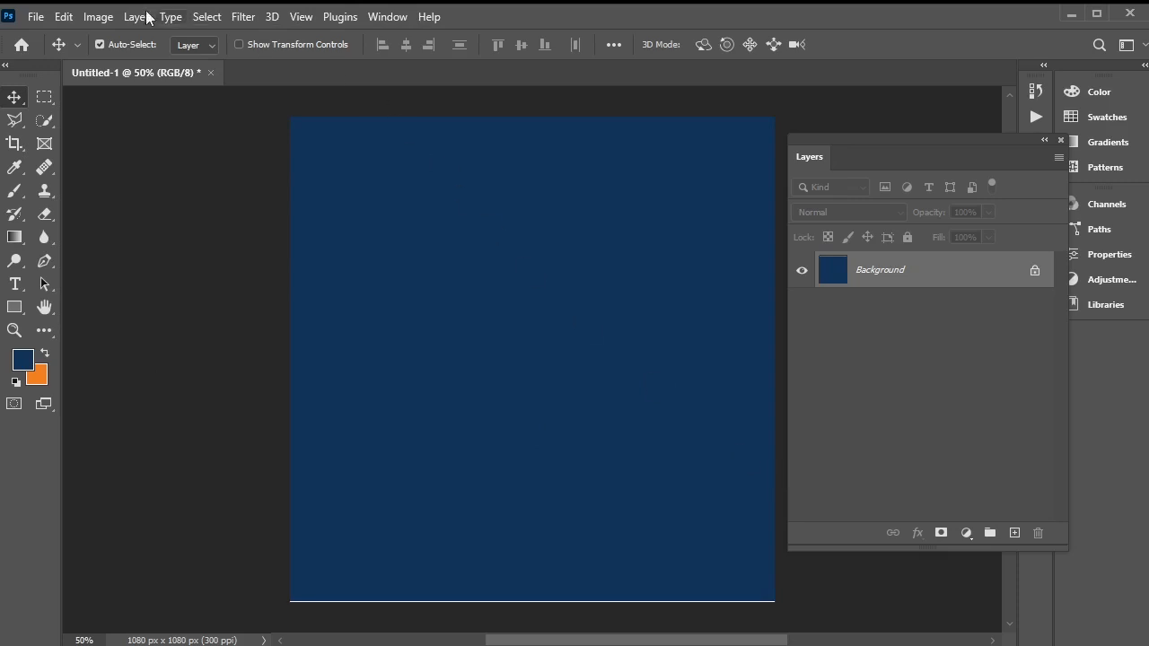
Step: Place the grid image 99c1eec334eba58db84e836ae7ce23f1 as an embedded layer and scale it to about 197% to cover the canvas
{"action": "left_click", "coordinate": [34, 17]}
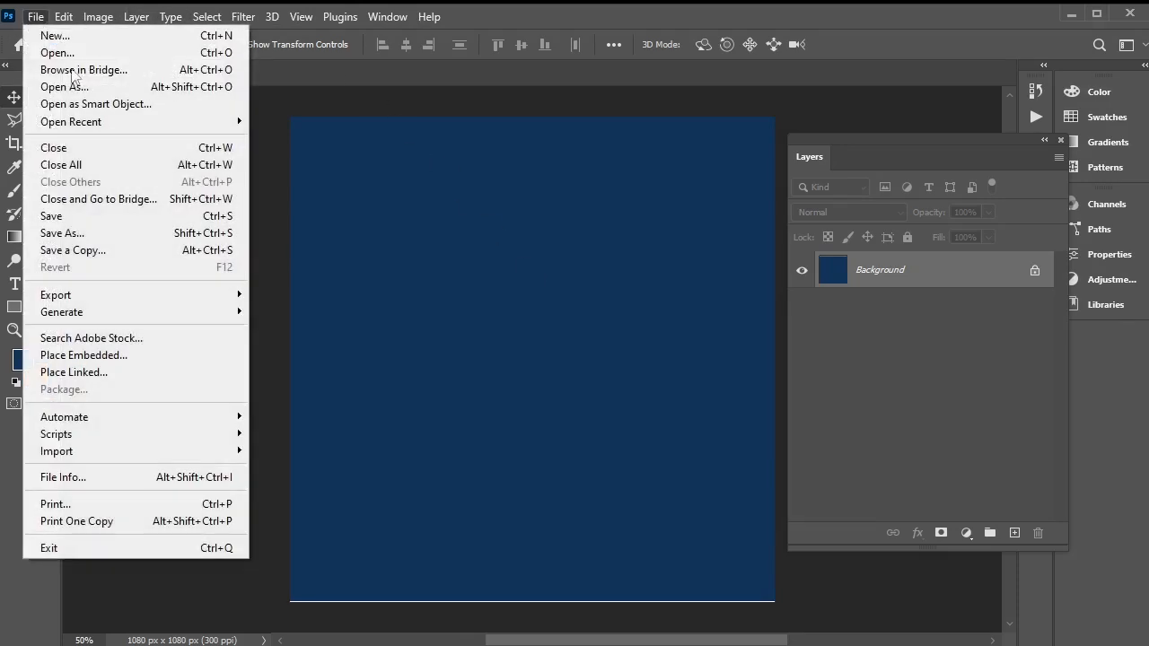
{"action": "left_click", "coordinate": [130, 355]}
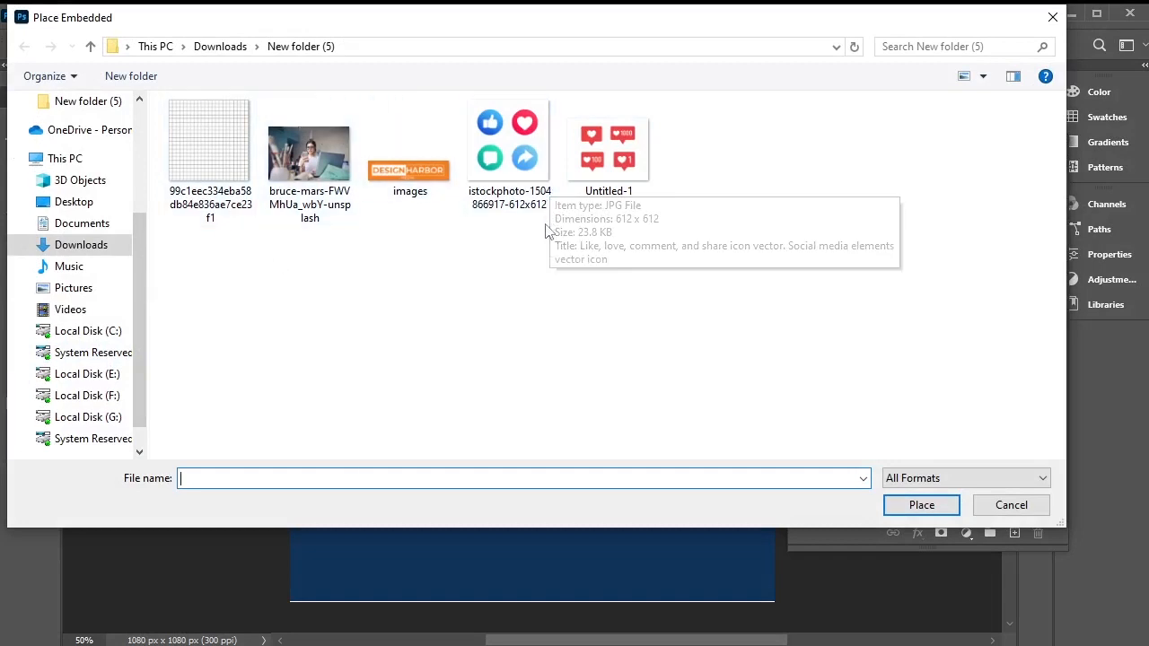
{"action": "left_click", "coordinate": [198, 164]}
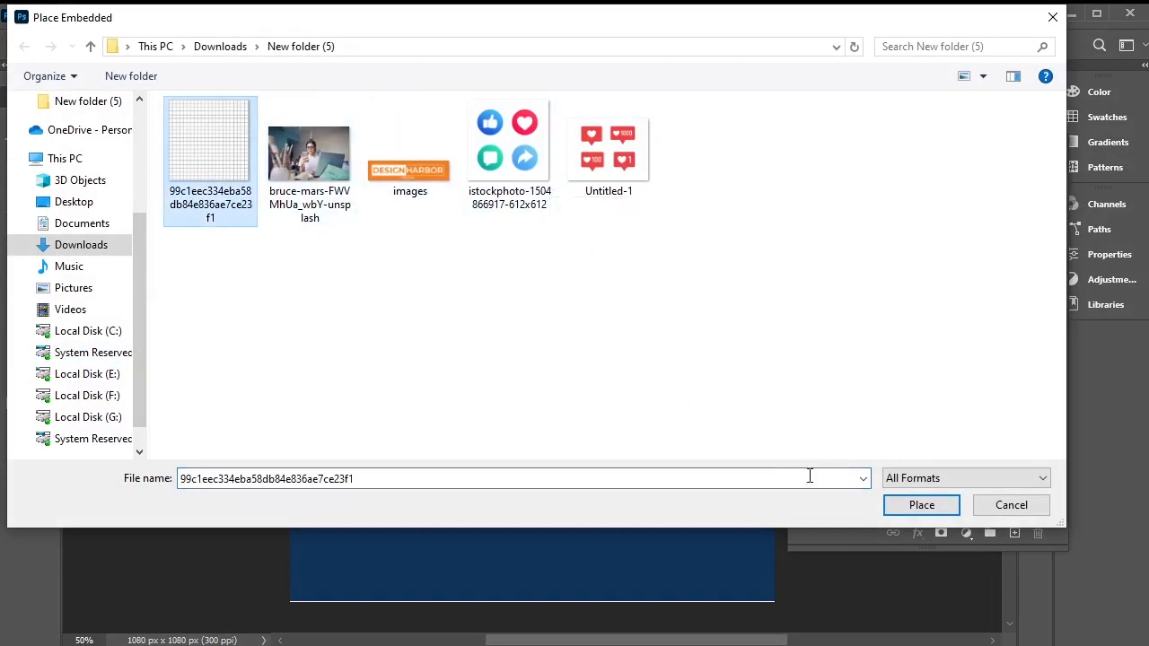
{"action": "left_click", "coordinate": [922, 505]}
{"action": "left_click_drag", "start_coordinate": [653, 490], "coordinate": [777, 605]}
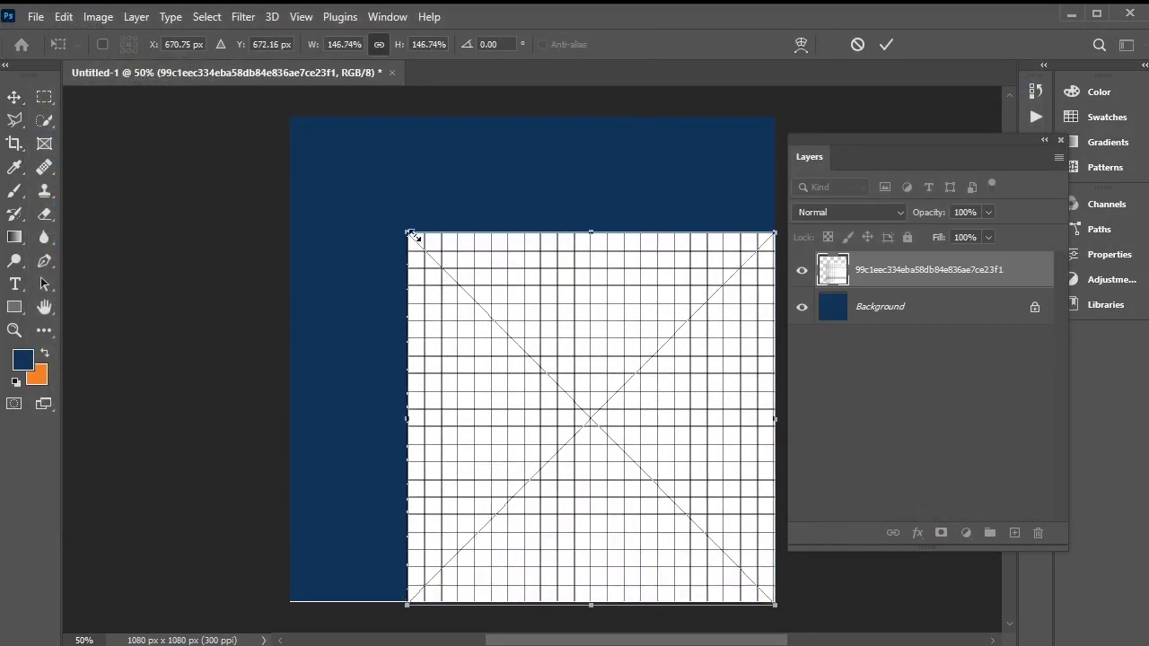
{"action": "left_click_drag", "start_coordinate": [412, 235], "coordinate": [282, 115]}
{"action": "scroll", "coordinate": [588, 350], "scroll_direction": "down", "scroll_amount": 1}
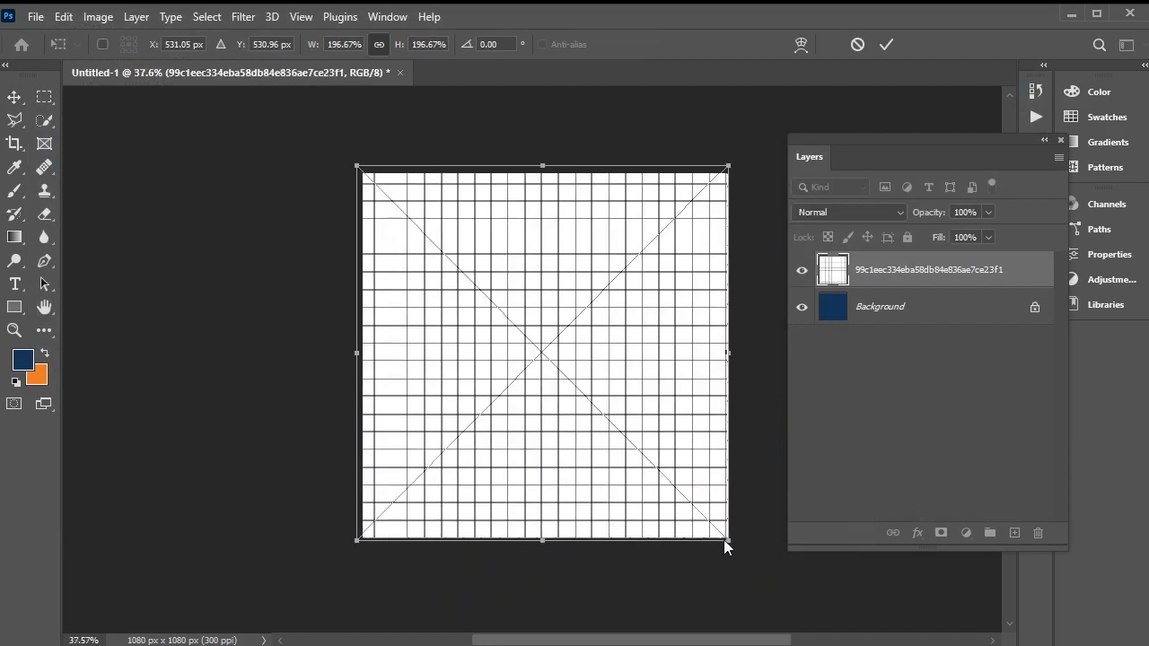
{"action": "key", "text": "Return"}
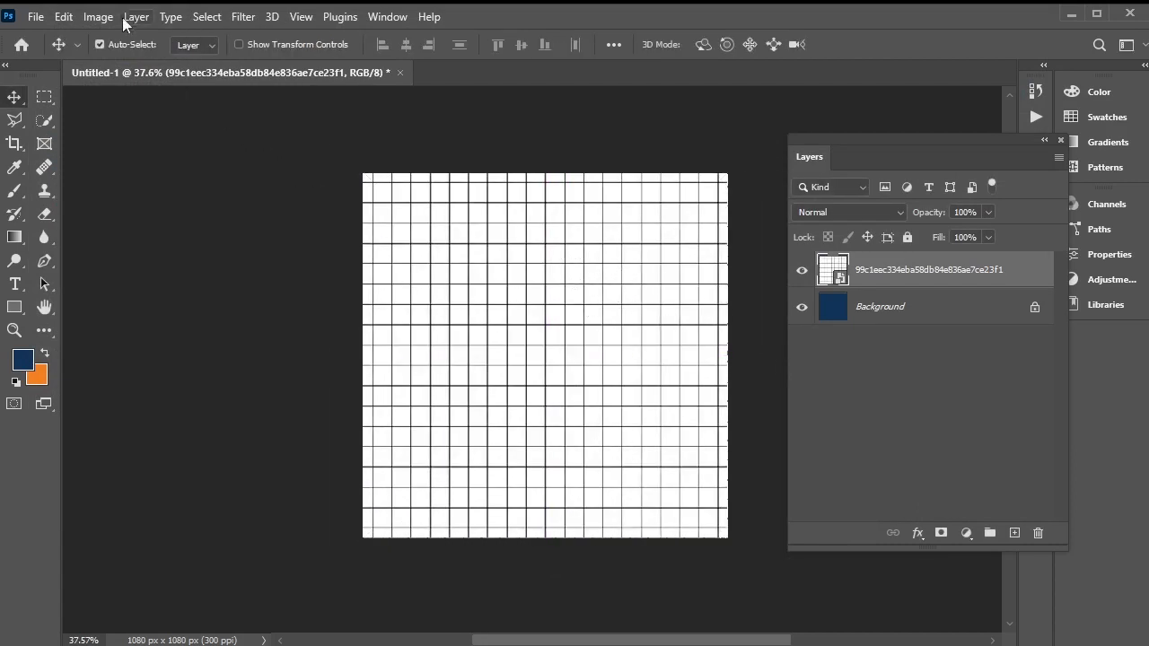
Step: Invert the colours of the grid image layer
{"action": "left_click", "coordinate": [99, 17]}
{"action": "mouse_move", "coordinate": [127, 63]}
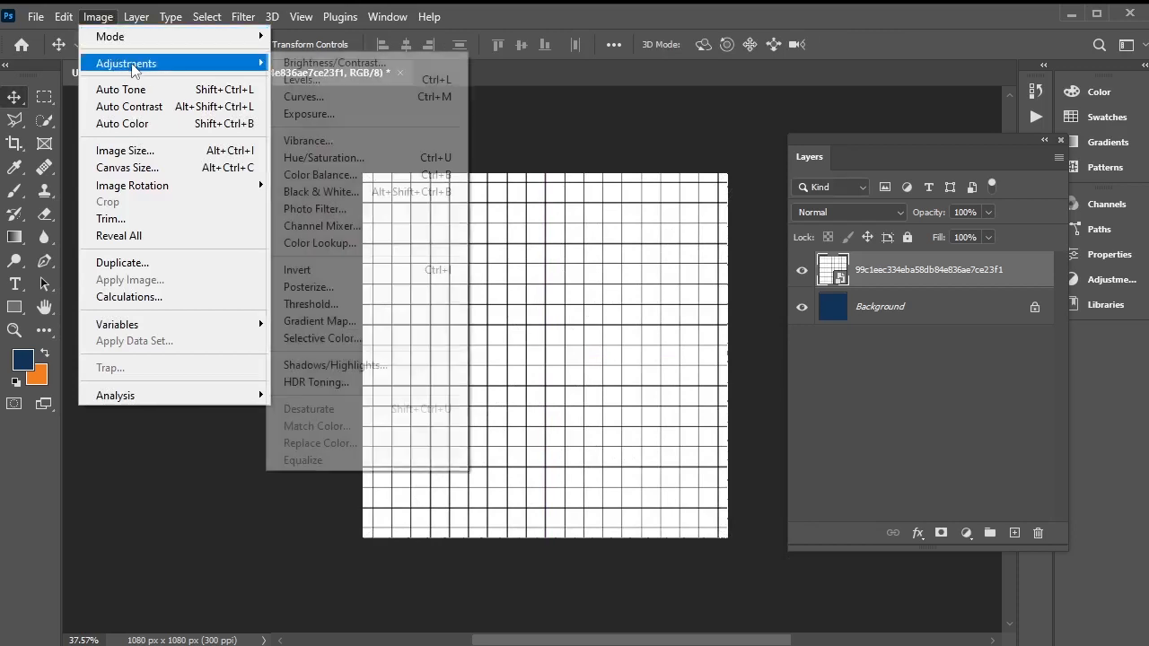
{"action": "left_click", "coordinate": [396, 275]}
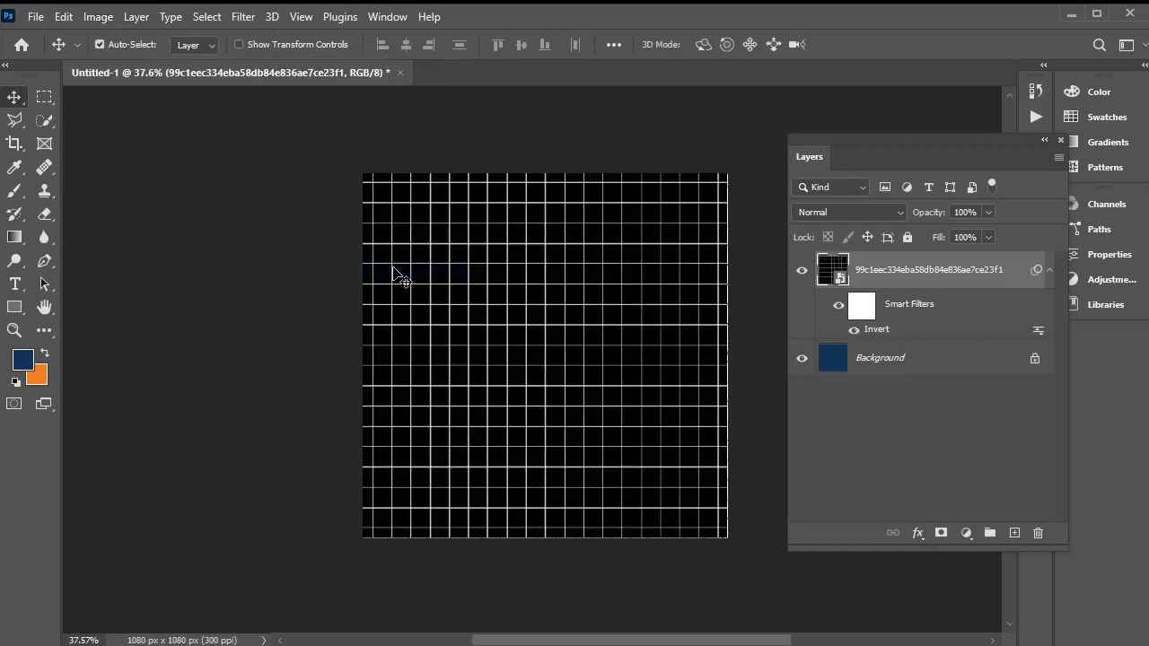
Step: Set the grid layer's blend mode to Soft Light and its opacity to 59%
{"action": "left_click", "coordinate": [862, 210]}
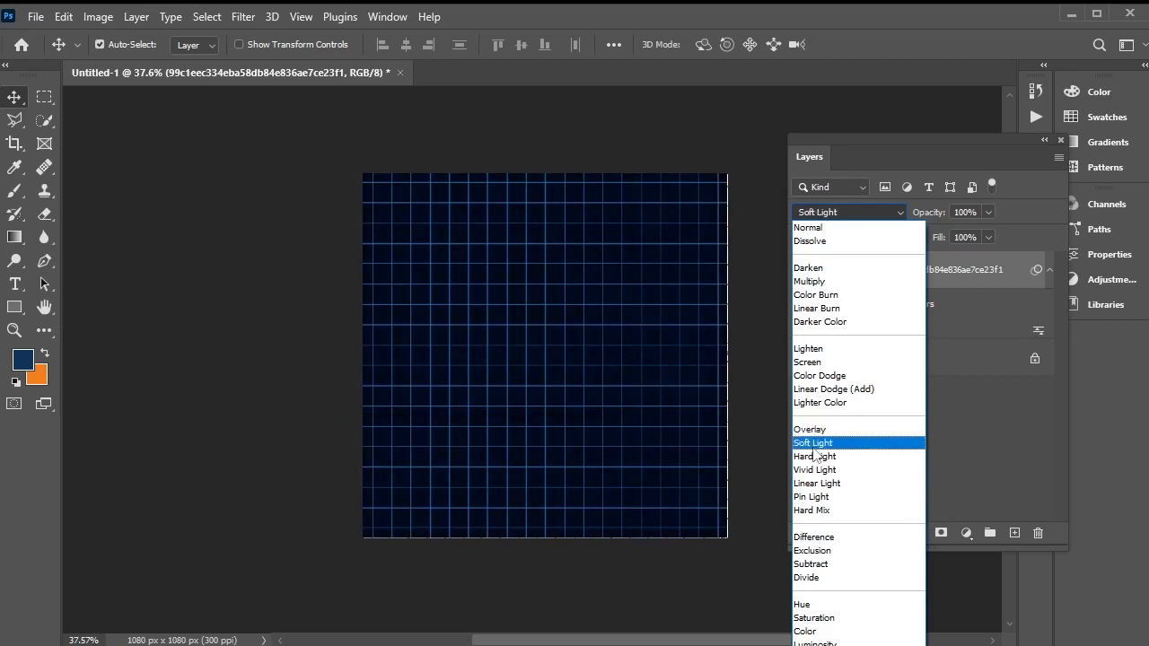
{"action": "left_click", "coordinate": [814, 446]}
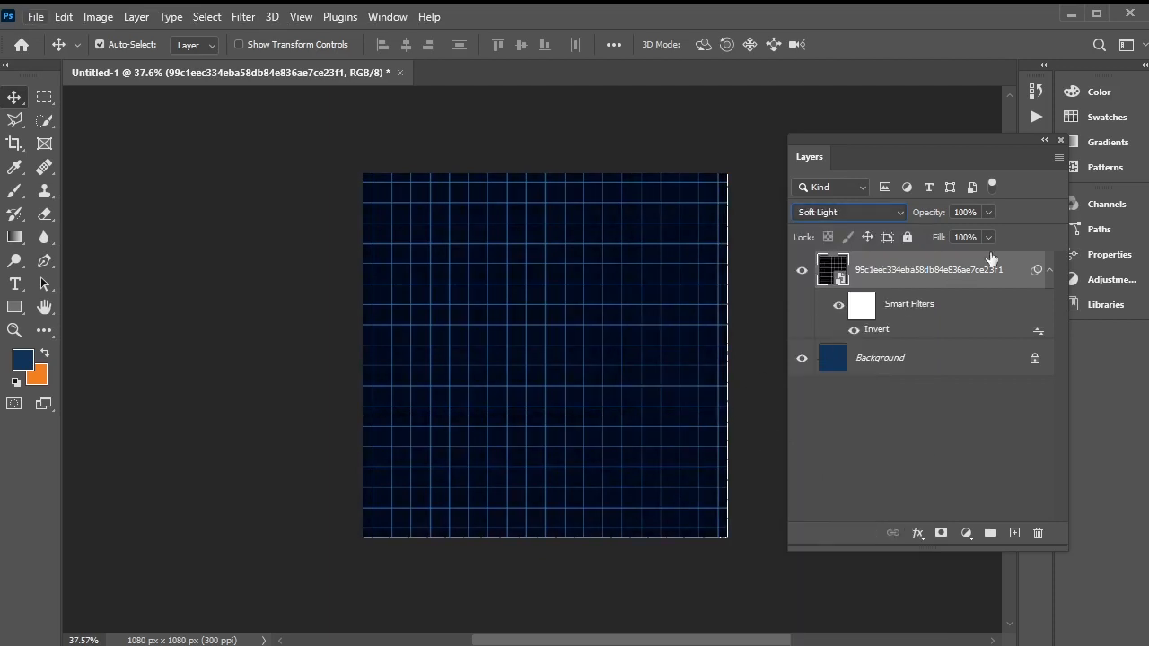
{"action": "left_click_drag", "start_coordinate": [986, 212], "coordinate": [955, 232]}
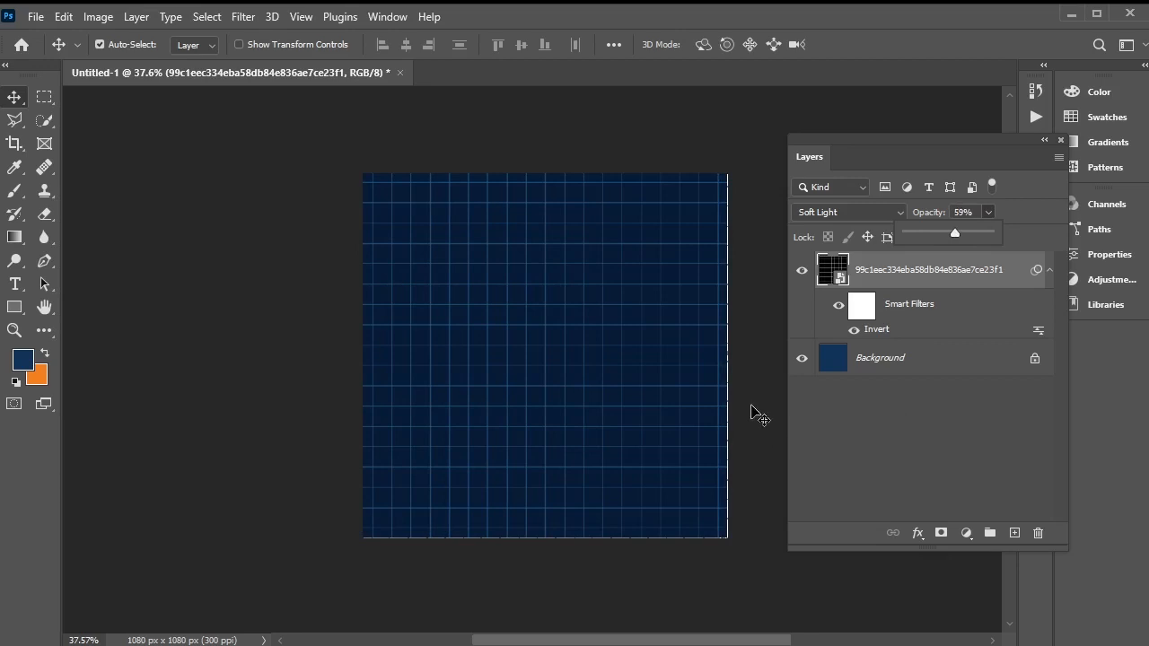
{"action": "left_click", "coordinate": [12, 100]}
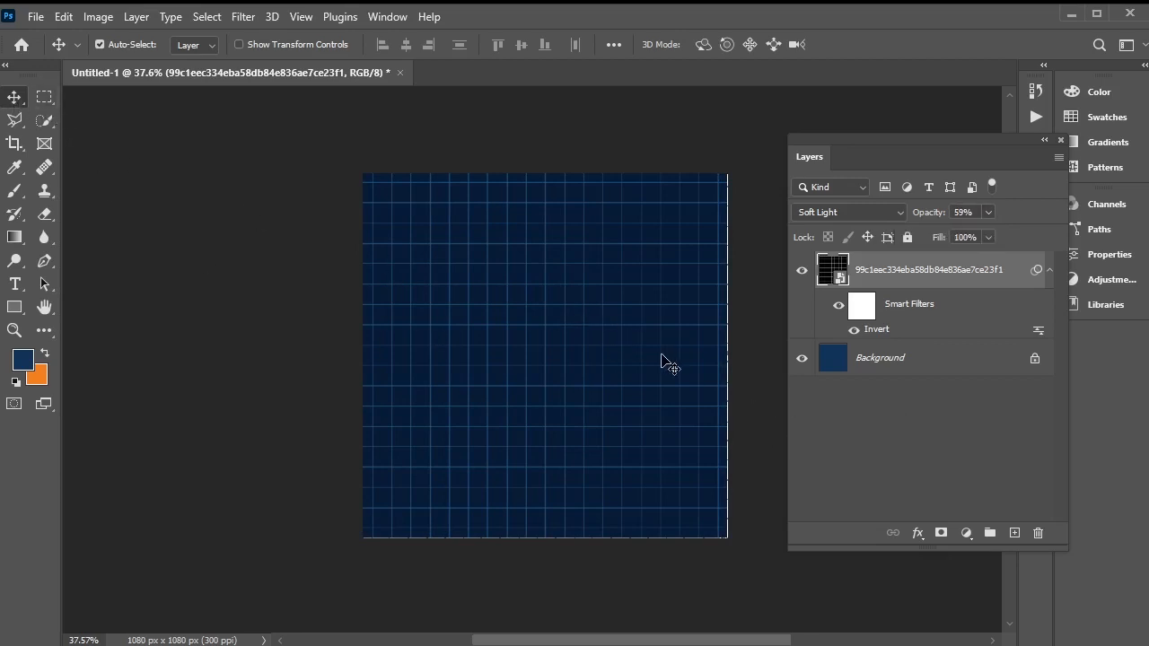
Step: Place the photo bruce-mars-FWVMhUa_wbY-unsplash as an embedded layer above the grid at its default size
{"action": "scroll", "coordinate": [661, 362], "scroll_direction": "up", "scroll_amount": 4}
{"action": "left_click_drag", "start_coordinate": [880, 140], "coordinate": [921, 130]}
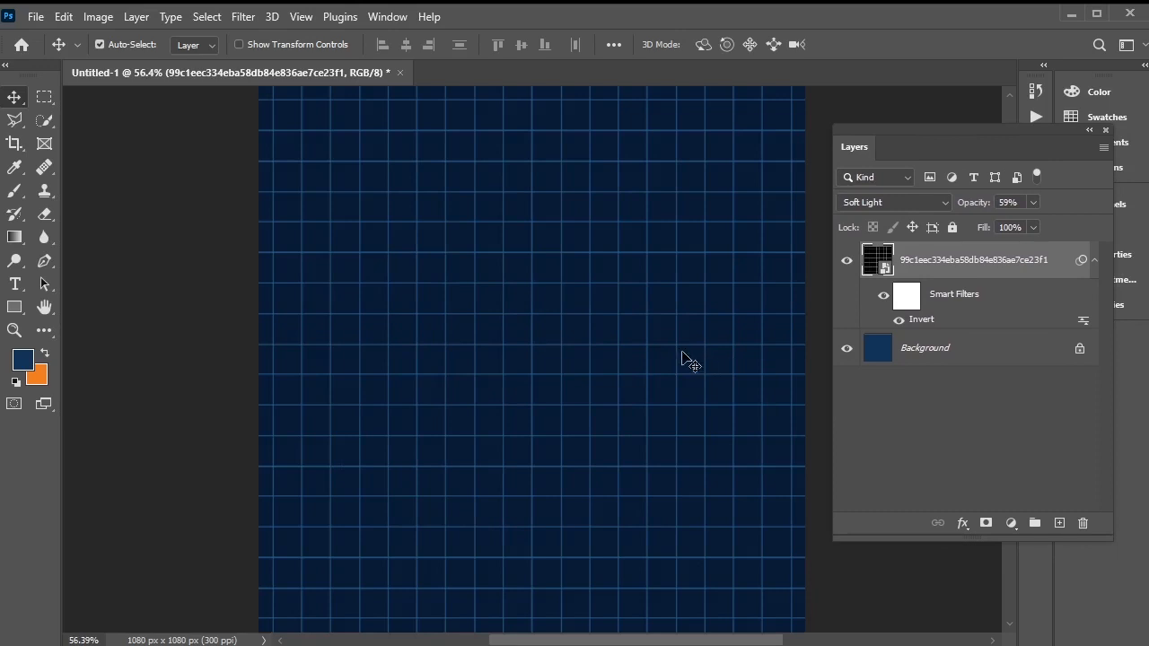
{"action": "left_click", "coordinate": [42, 19]}
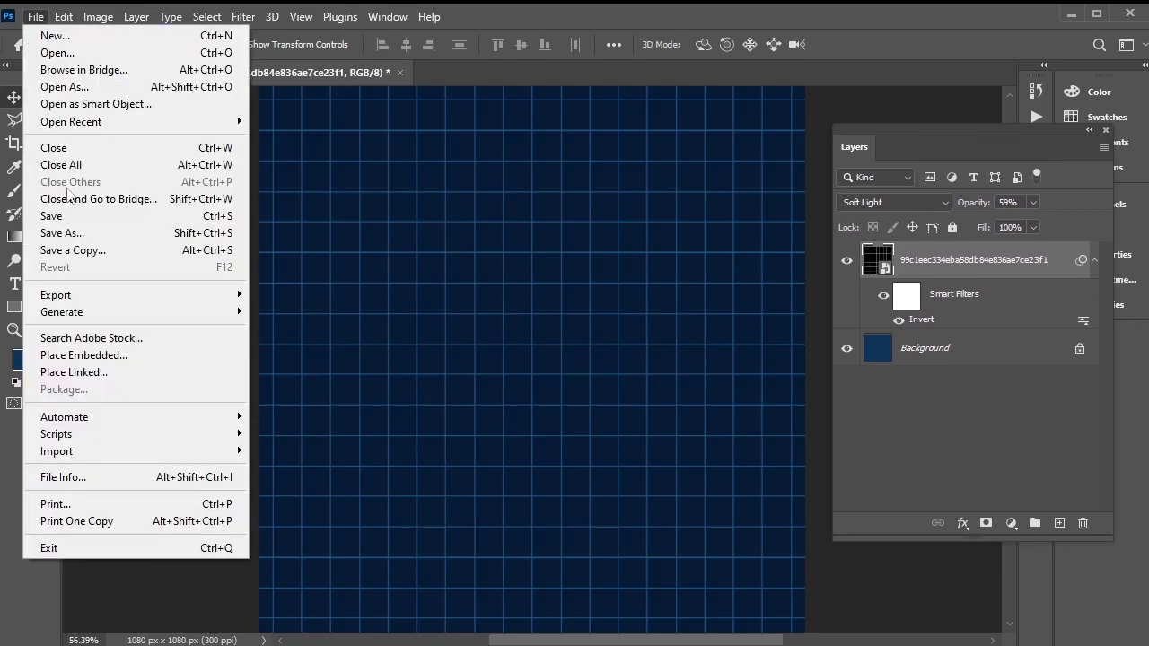
{"action": "left_click", "coordinate": [96, 355]}
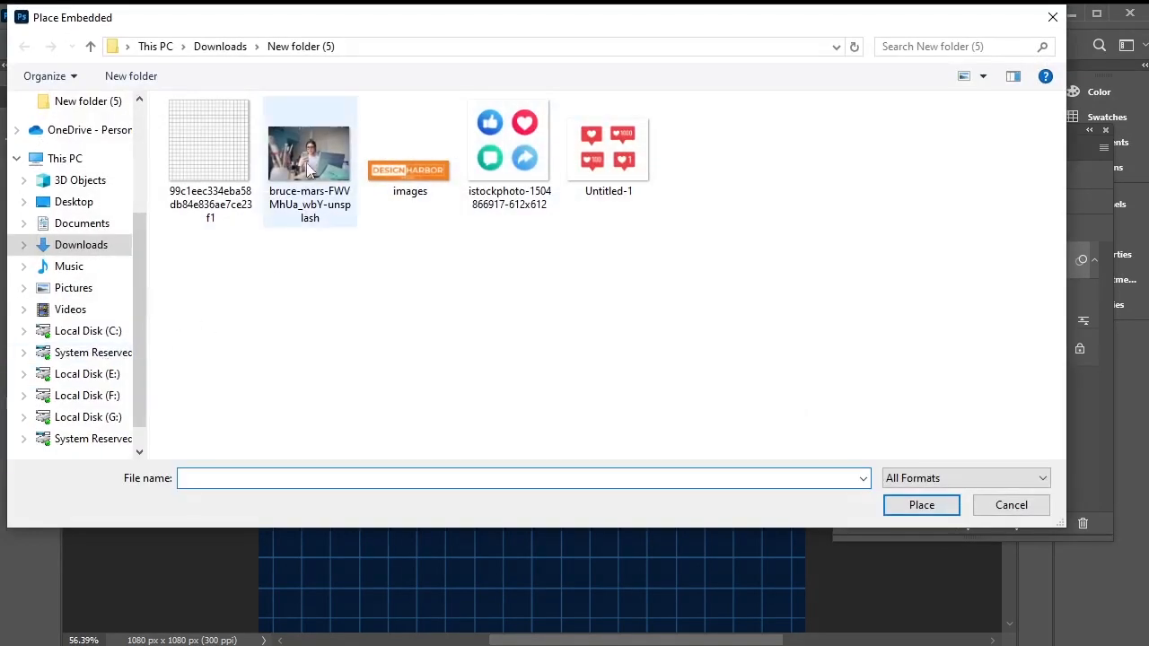
{"action": "left_click", "coordinate": [308, 171]}
{"action": "left_click", "coordinate": [938, 505]}
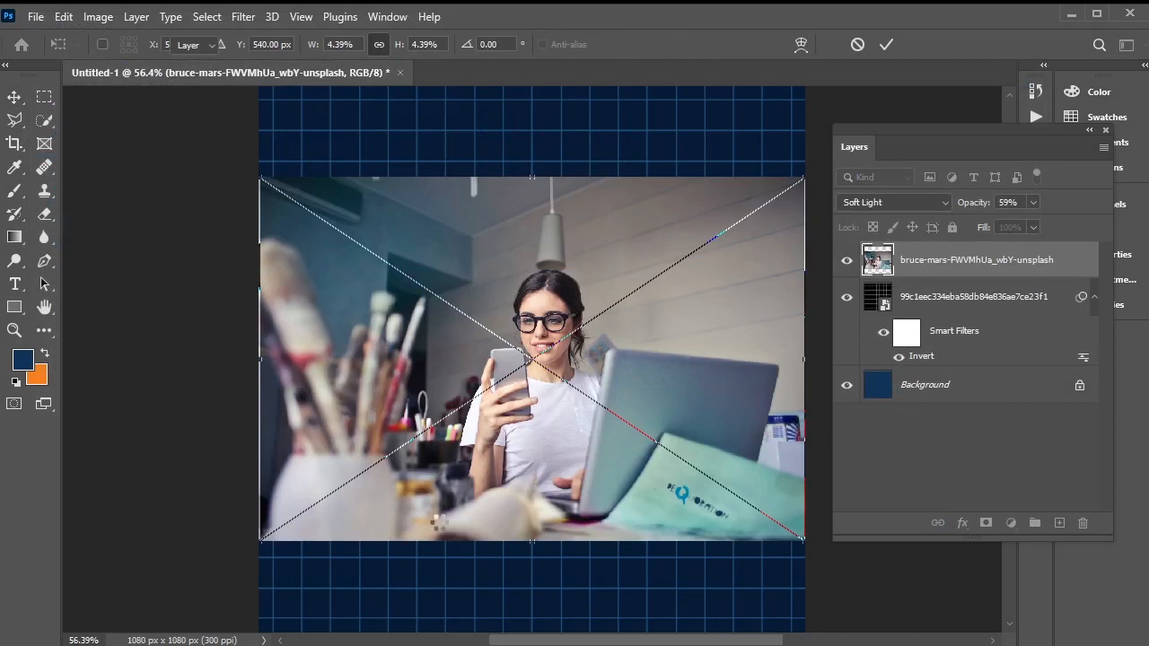
{"action": "key", "text": "Return"}
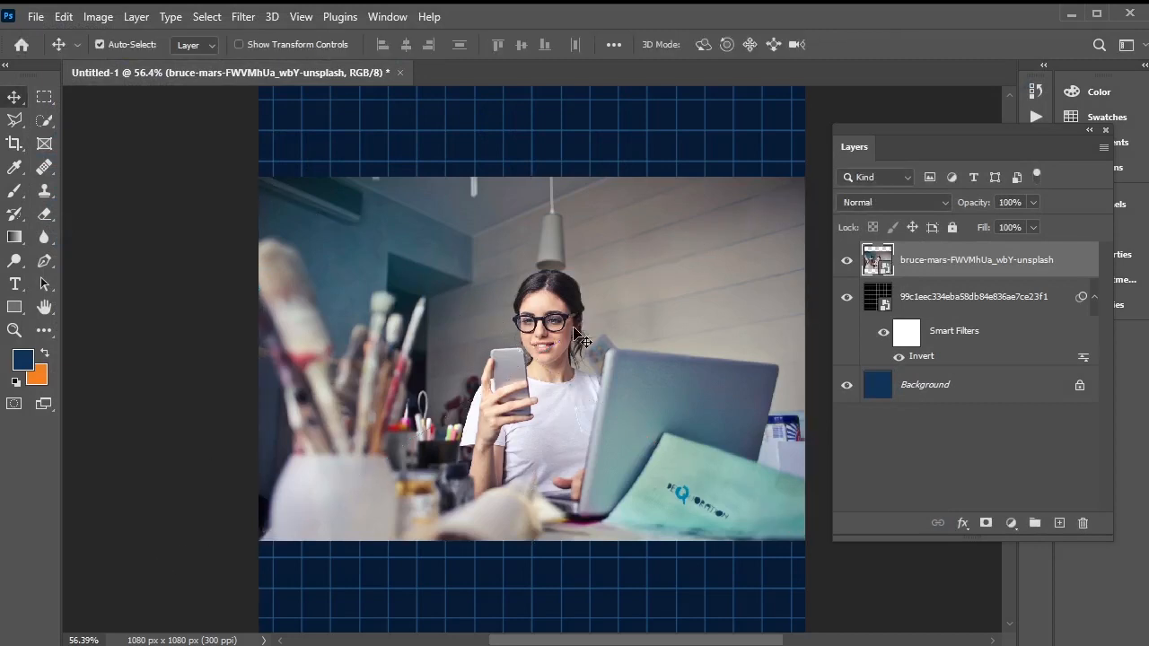
Step: Copy the photo's automatically selected subject to a new layer and delete the original photo layer
{"action": "left_click", "coordinate": [206, 16]}
{"action": "left_click", "coordinate": [267, 227]}
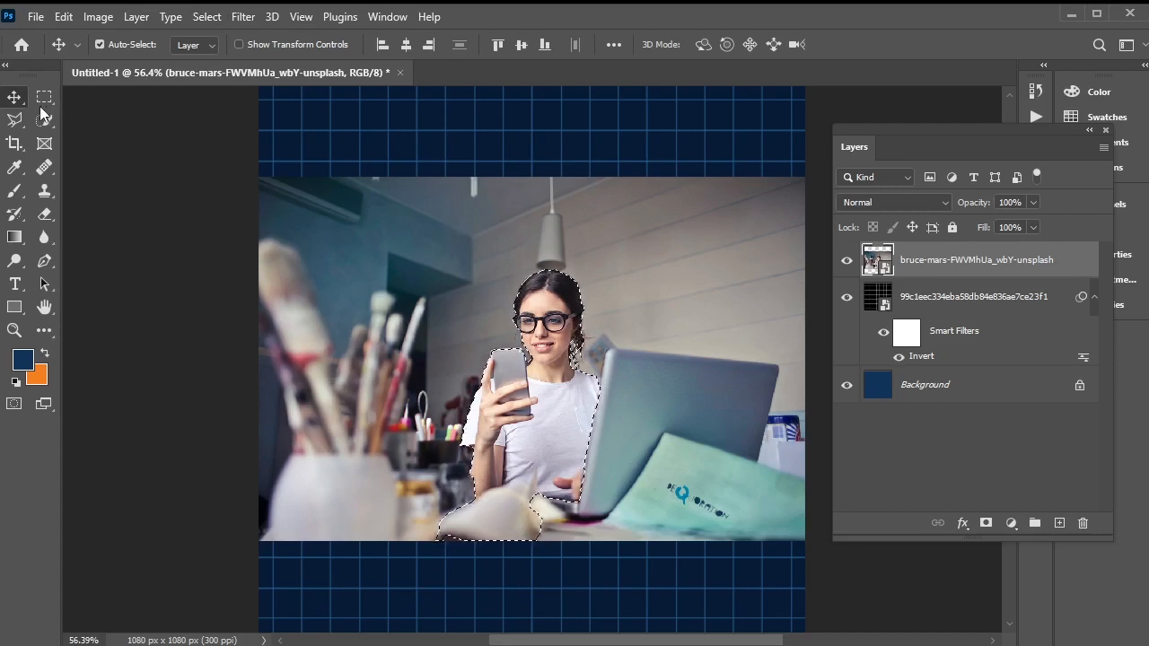
{"action": "key", "text": "m"}
{"action": "right_click", "coordinate": [548, 297]}
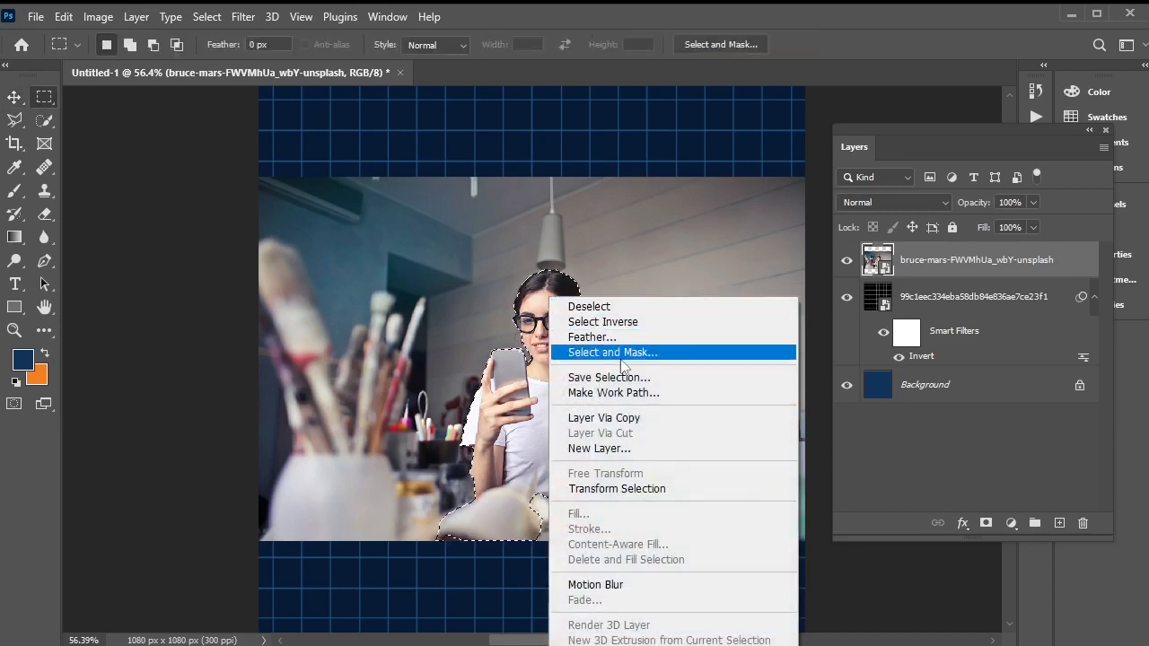
{"action": "left_click", "coordinate": [662, 419]}
{"action": "left_click", "coordinate": [925, 301]}
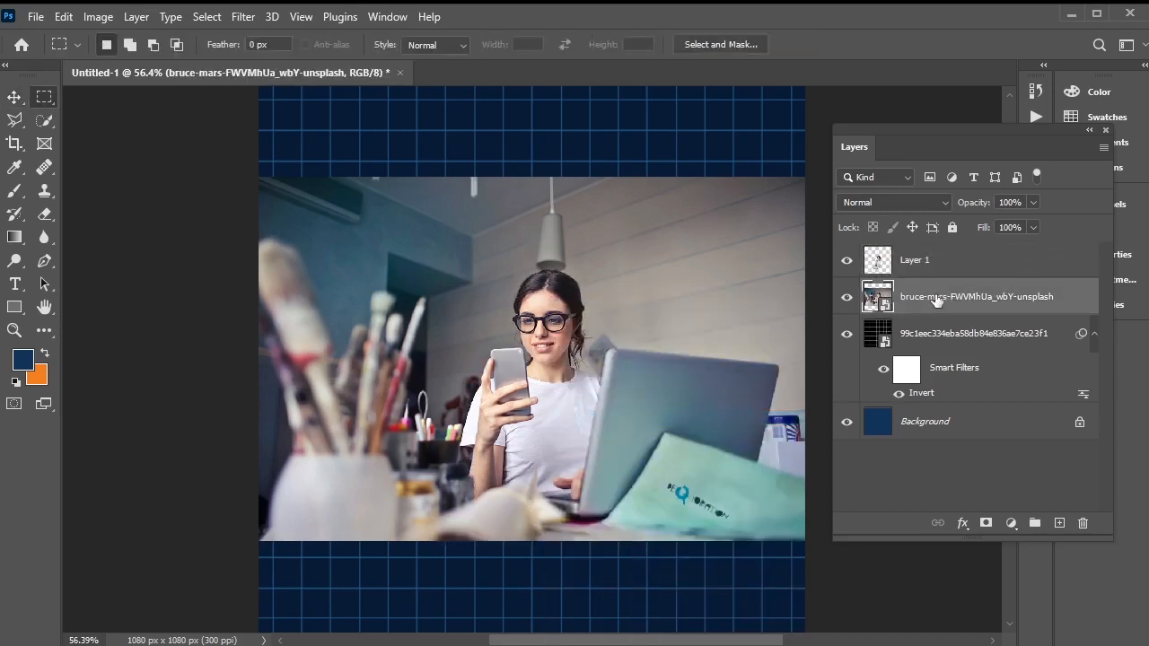
{"action": "key", "text": "Delete"}
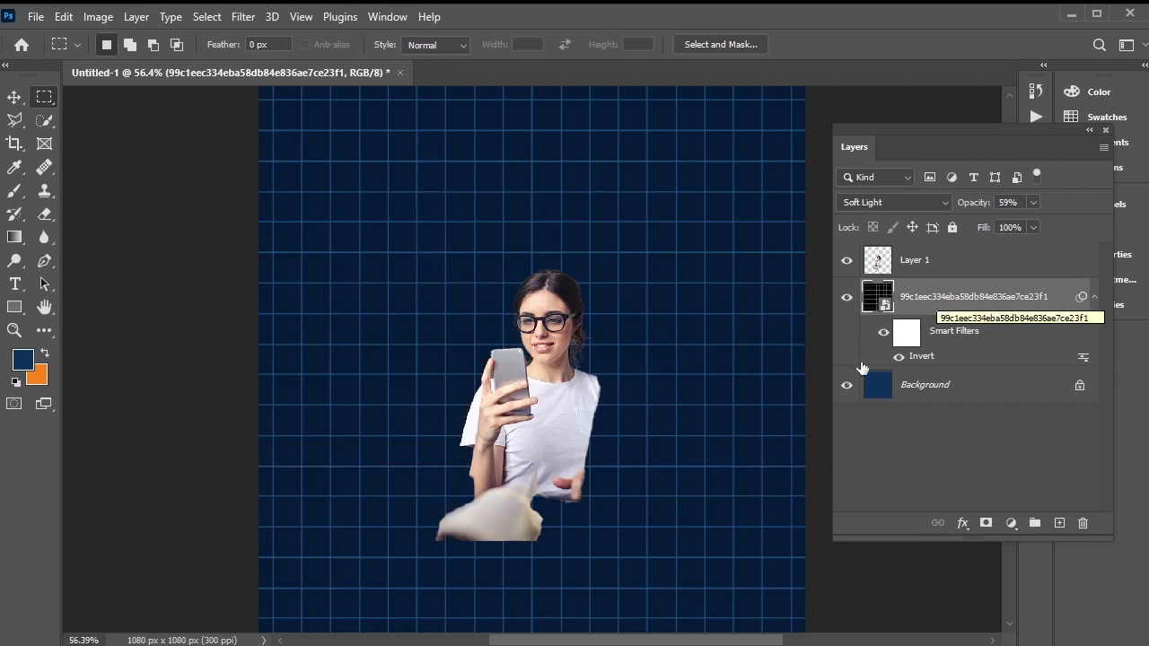
Step: Shift the woman cutout slightly to the right on the grid
{"action": "scroll", "coordinate": [625, 504], "scroll_direction": "up", "scroll_amount": 3}
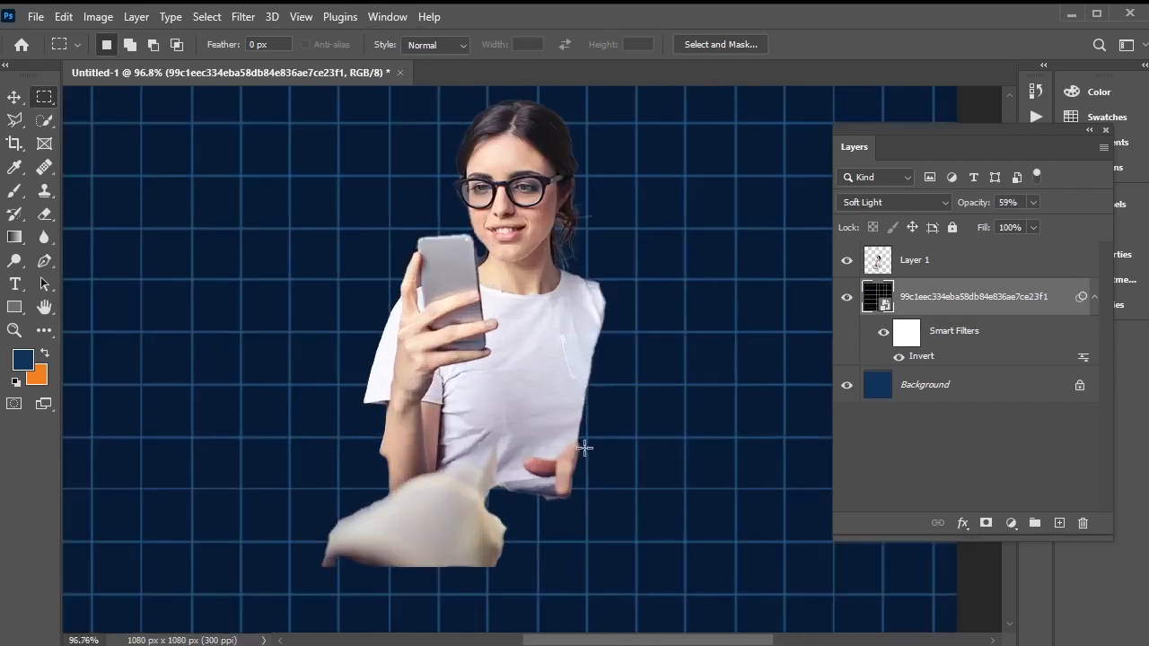
{"action": "key", "text": "v"}
{"action": "mouse_move", "coordinate": [469, 362]}
{"action": "left_mouse_down"}
{"action": "mouse_move", "coordinate": [496, 355]}
{"action": "mouse_move", "coordinate": [496, 366]}
{"action": "left_mouse_up"}
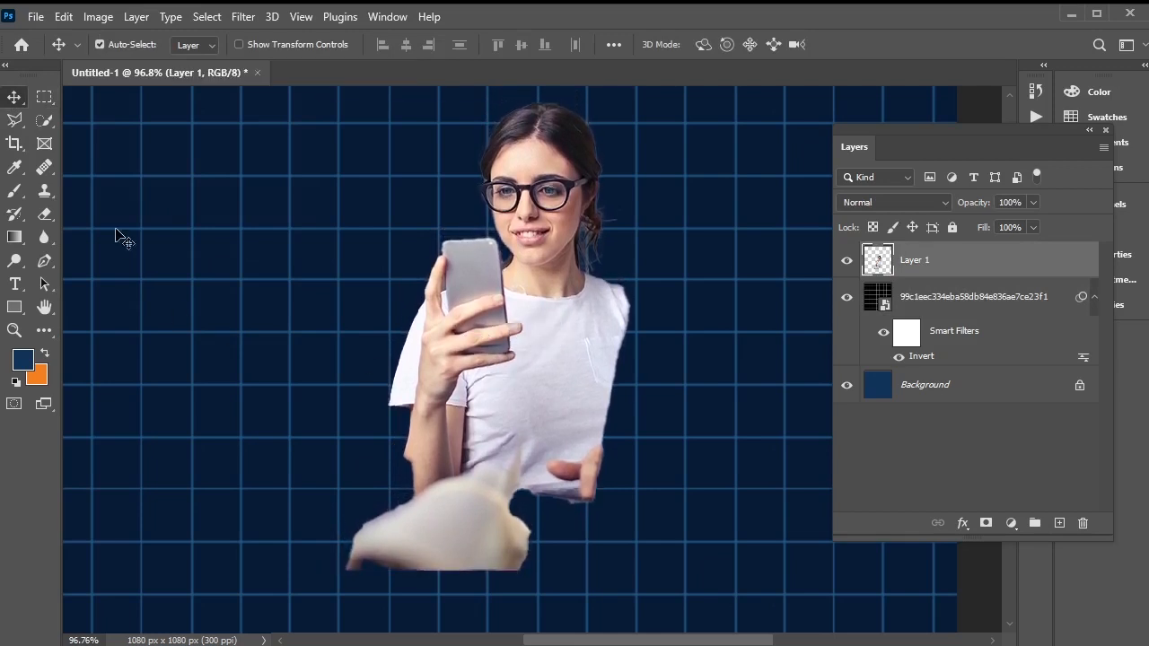
Step: Delete a polygonal lasso area along the cutout's right side and below the waist, deselect, and erase the leftover sliver
{"action": "left_click", "coordinate": [14, 119]}
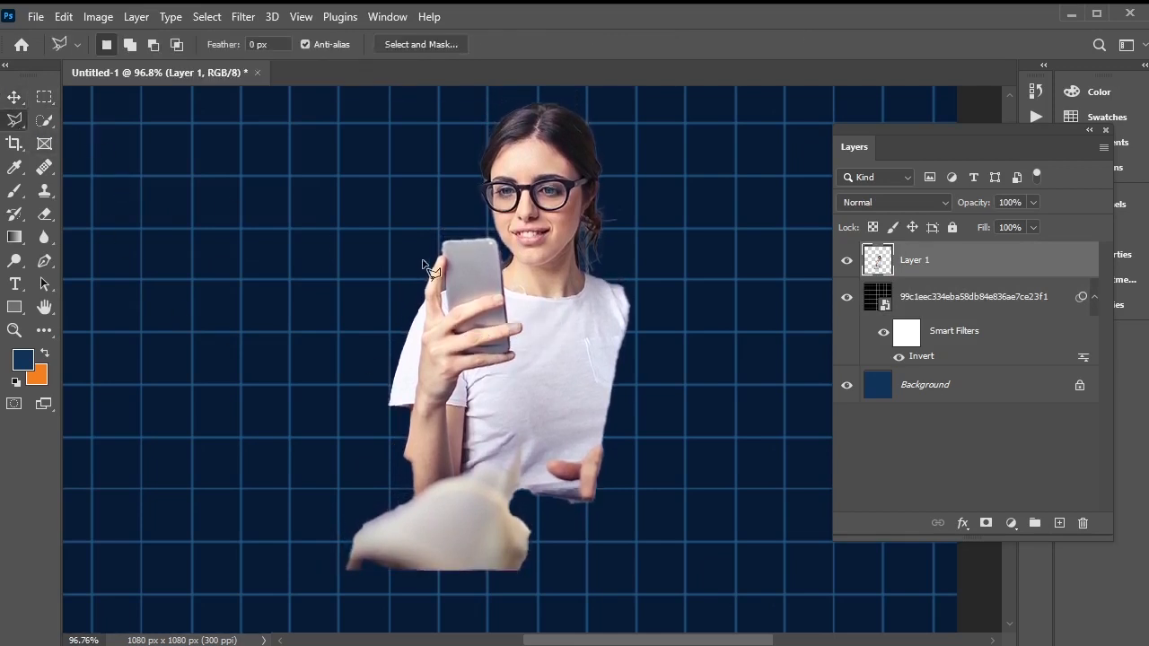
{"action": "left_click", "coordinate": [591, 271]}
{"action": "left_click", "coordinate": [590, 488]}
{"action": "left_click", "coordinate": [413, 488]}
{"action": "left_click", "coordinate": [314, 577]}
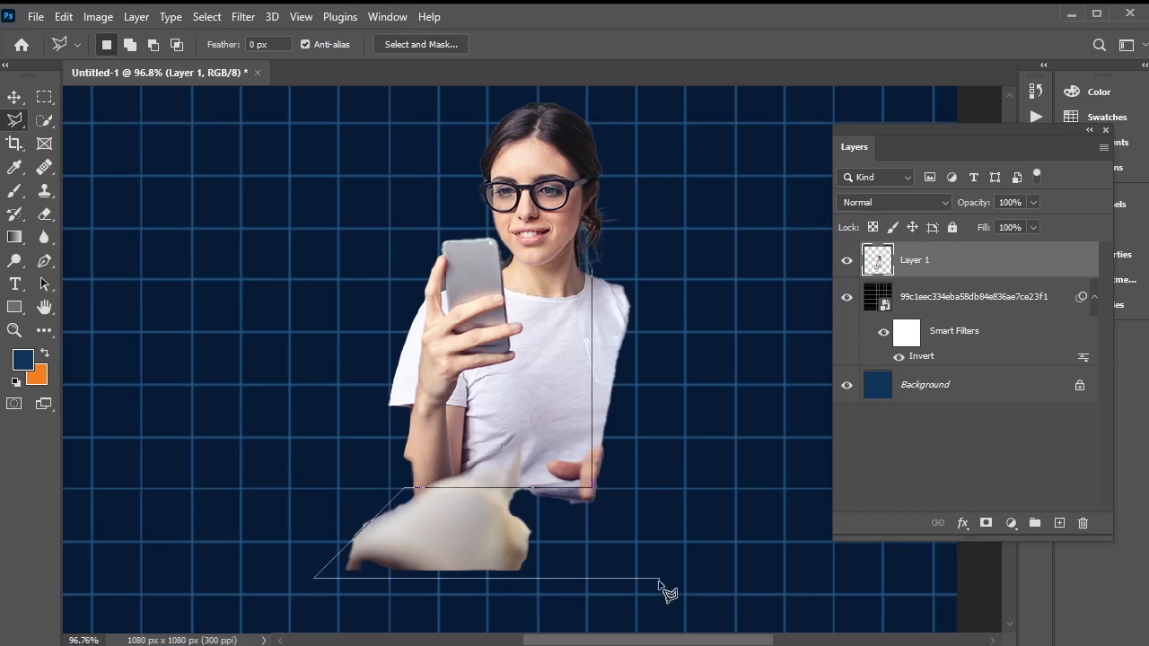
{"action": "left_click", "coordinate": [660, 578]}
{"action": "left_click", "coordinate": [660, 267]}
{"action": "left_click", "coordinate": [591, 268]}
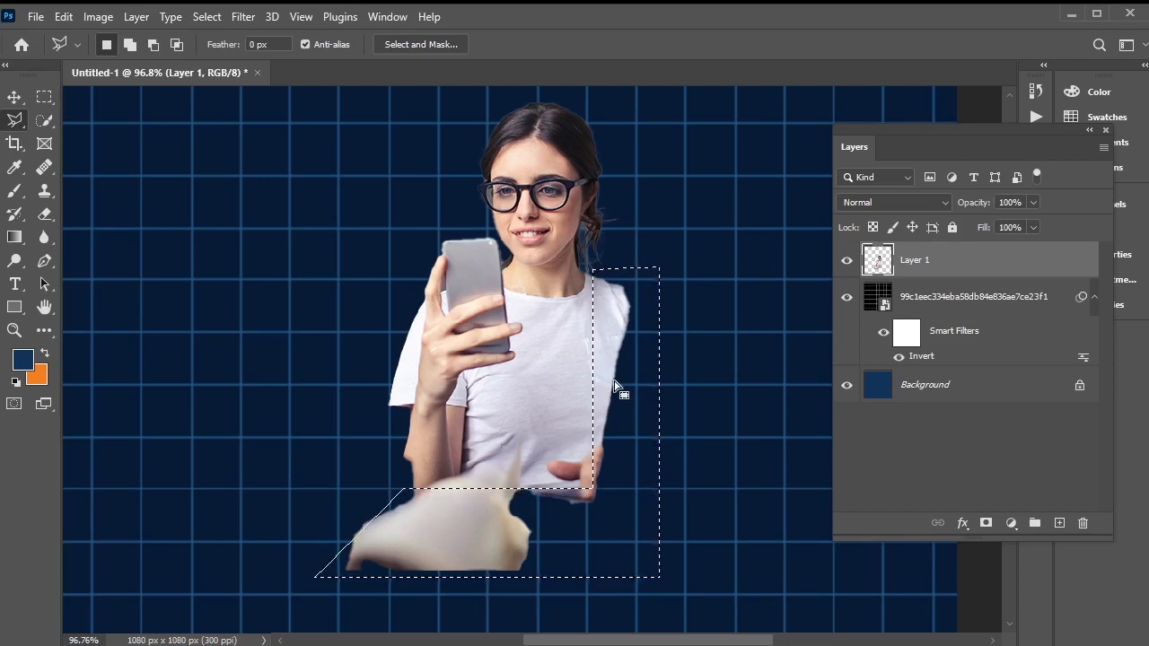
{"action": "key", "text": "Delete"}
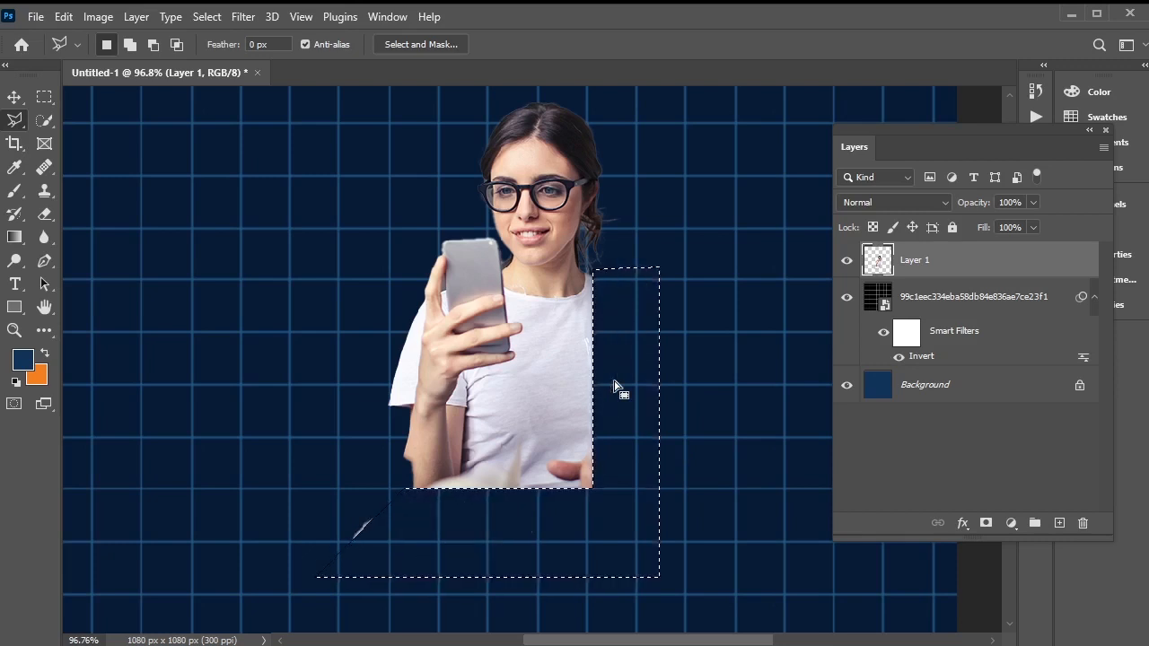
{"action": "key", "text": "ctrl+d"}
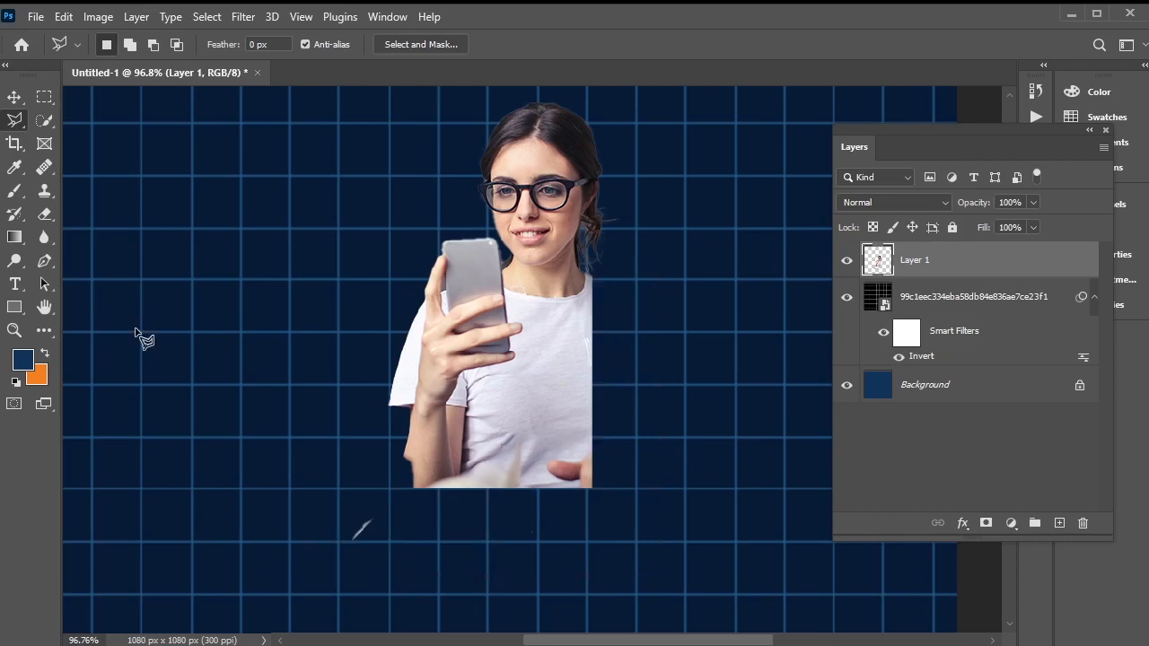
{"action": "left_click", "coordinate": [45, 214]}
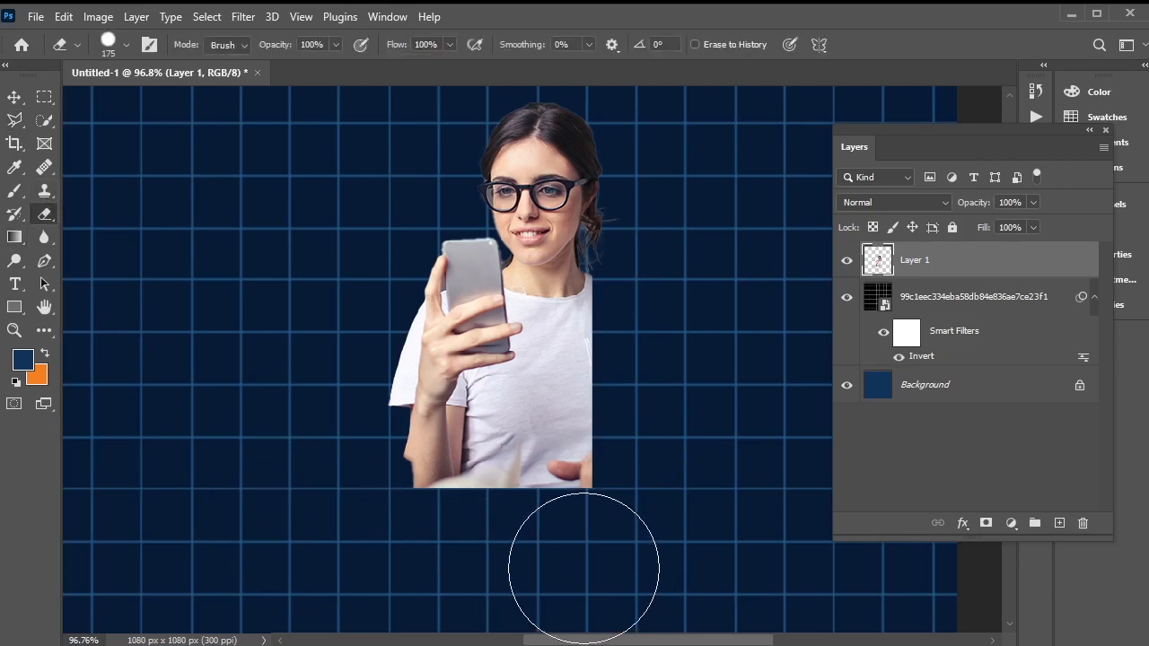
Step: Move the woman cutout upward and enlarge it proportionally so it stands slightly above the canvas centre
{"action": "left_click", "coordinate": [11, 100]}
{"action": "scroll", "coordinate": [537, 434], "scroll_direction": "down", "scroll_amount": 3}
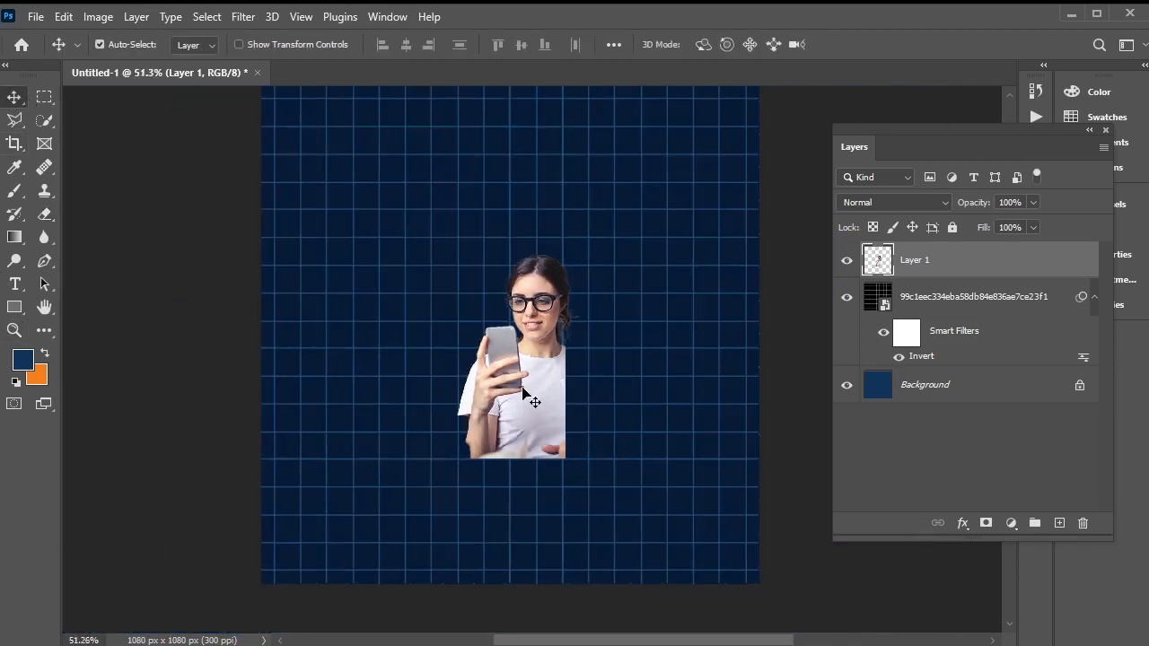
{"action": "left_click_drag", "start_coordinate": [532, 390], "coordinate": [523, 354]}
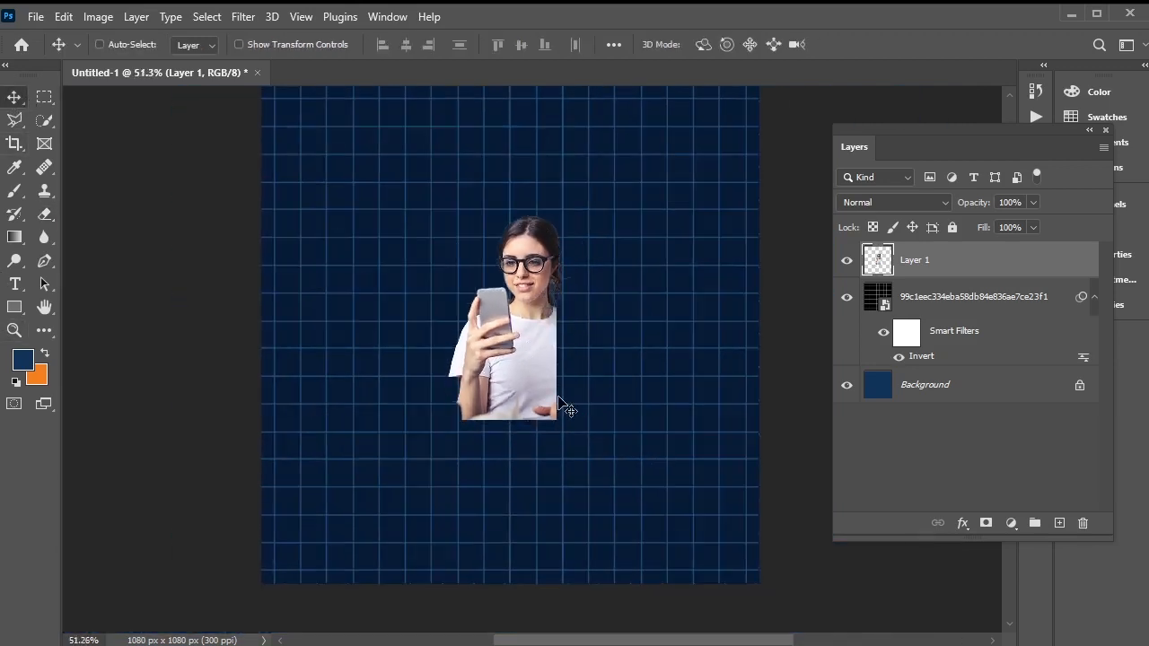
{"action": "key", "text": "ctrl+t"}
{"action": "left_click_drag", "start_coordinate": [569, 217], "coordinate": [626, 170]}
{"action": "scroll", "coordinate": [626, 170], "scroll_direction": "down", "scroll_amount": 1}
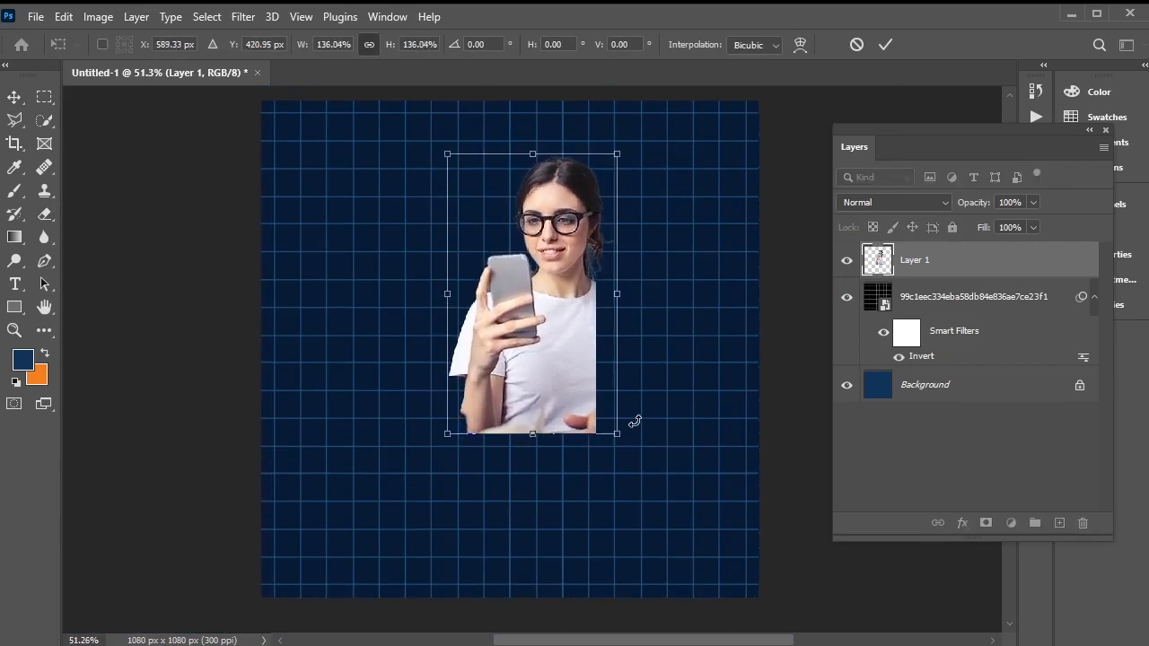
{"action": "left_click_drag", "start_coordinate": [624, 432], "coordinate": [622, 441]}
{"action": "left_click_drag", "start_coordinate": [547, 389], "coordinate": [529, 388]}
{"action": "left_click_drag", "start_coordinate": [600, 162], "coordinate": [592, 175]}
{"action": "key", "text": "Return"}
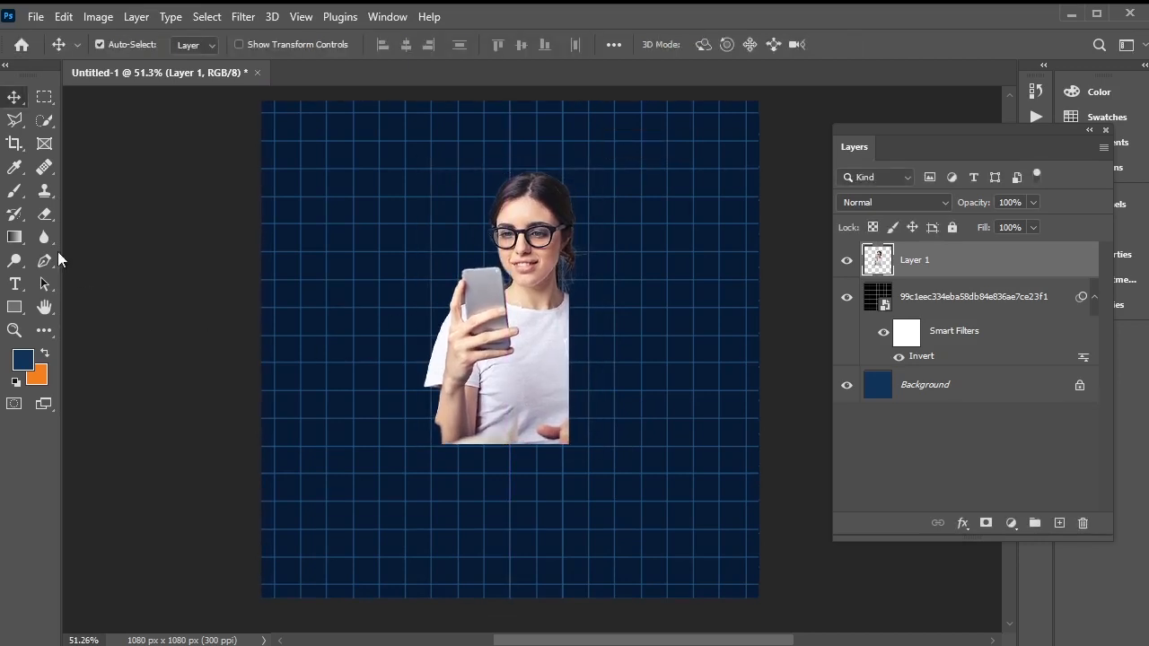
Step: Draw a rectangle shape about 336 x 421 px over the woman's torso, extending down to the cutout's lower edge
{"action": "left_click", "coordinate": [14, 309]}
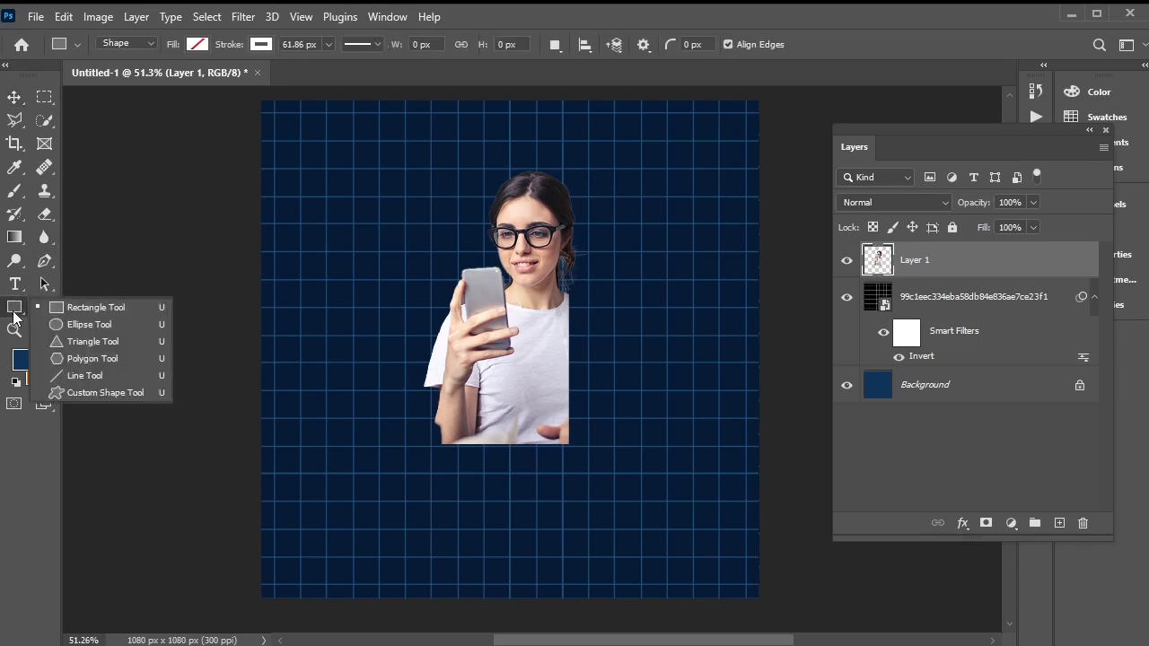
{"action": "left_click", "coordinate": [117, 307]}
{"action": "left_click_drag", "start_coordinate": [417, 250], "coordinate": [571, 444]}
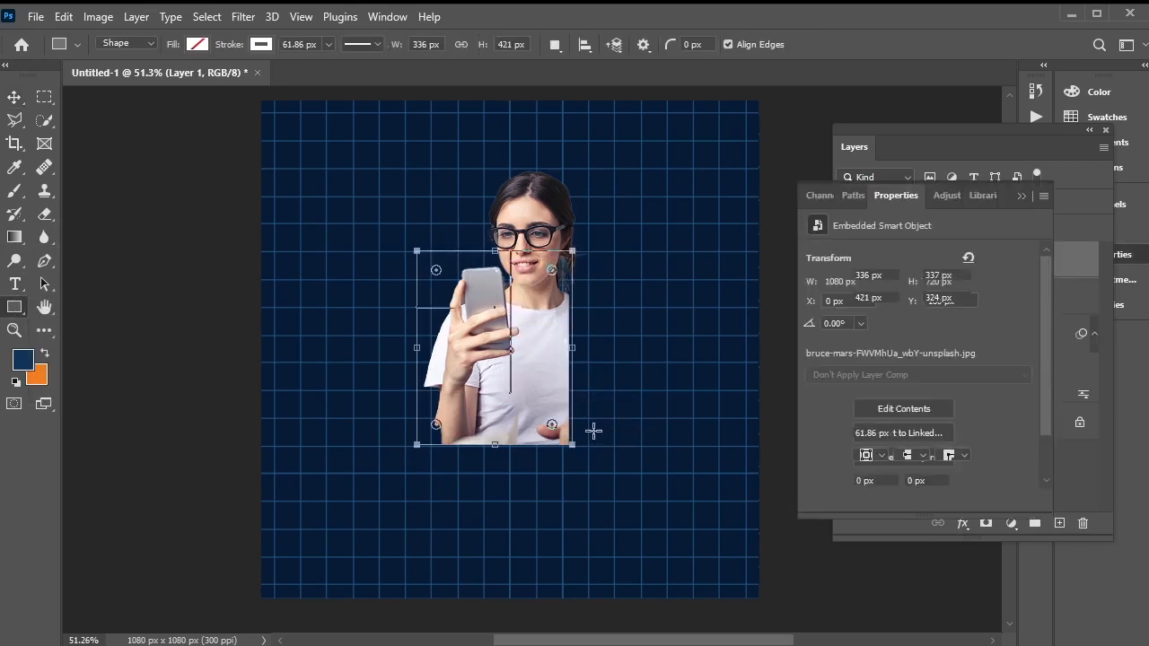
{"action": "left_click", "coordinate": [1023, 197]}
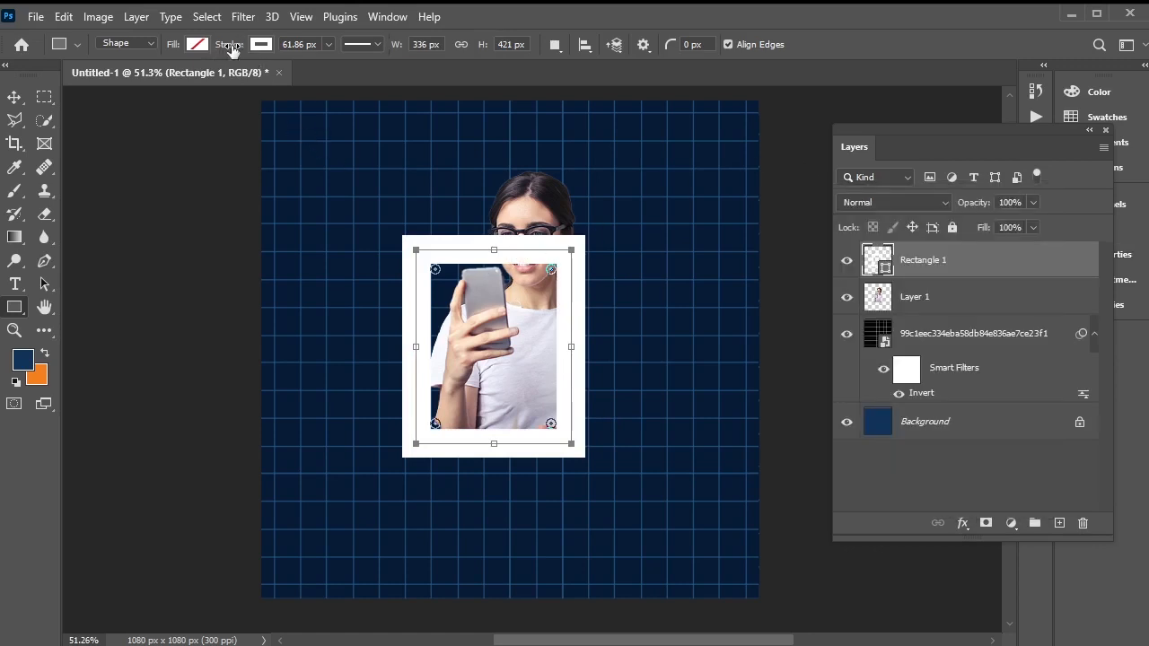
Step: Remove the rectangle's stroke and fill it with the recently used orange
{"action": "left_click", "coordinate": [261, 44]}
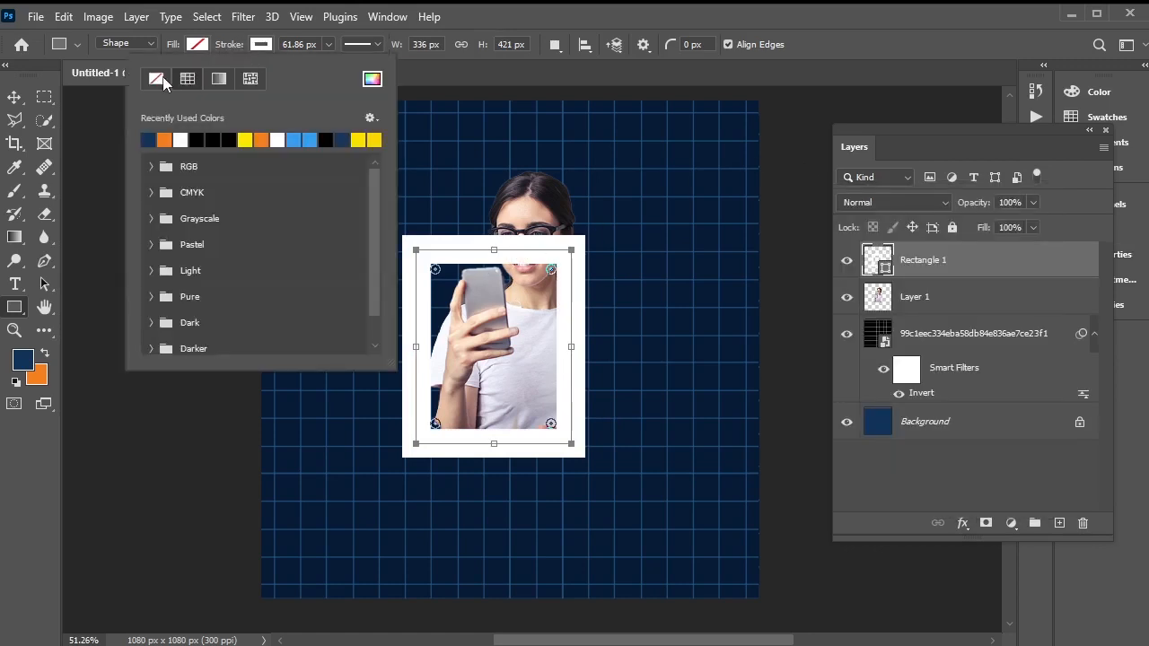
{"action": "left_click", "coordinate": [156, 79]}
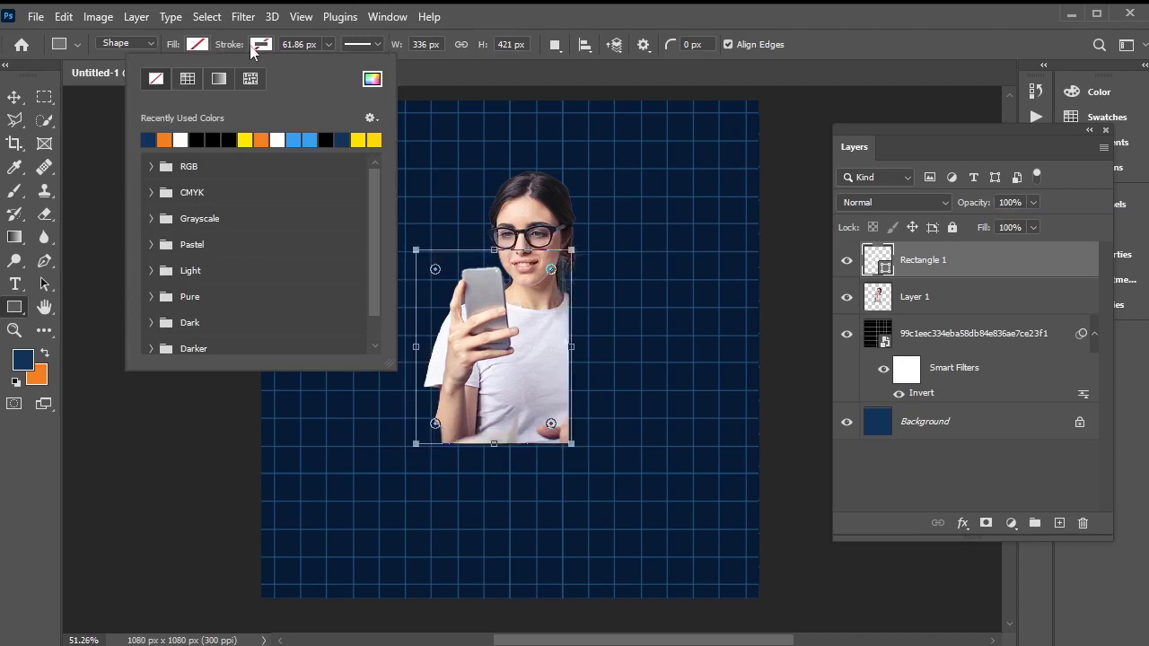
{"action": "left_click", "coordinate": [198, 45]}
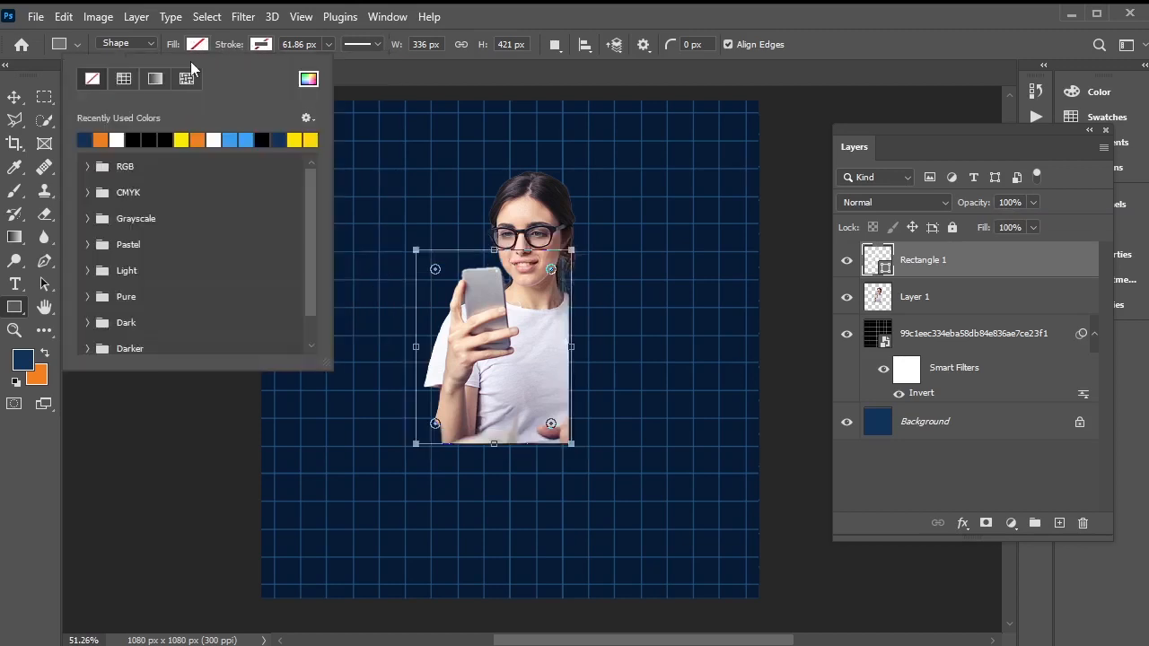
{"action": "left_click", "coordinate": [102, 139]}
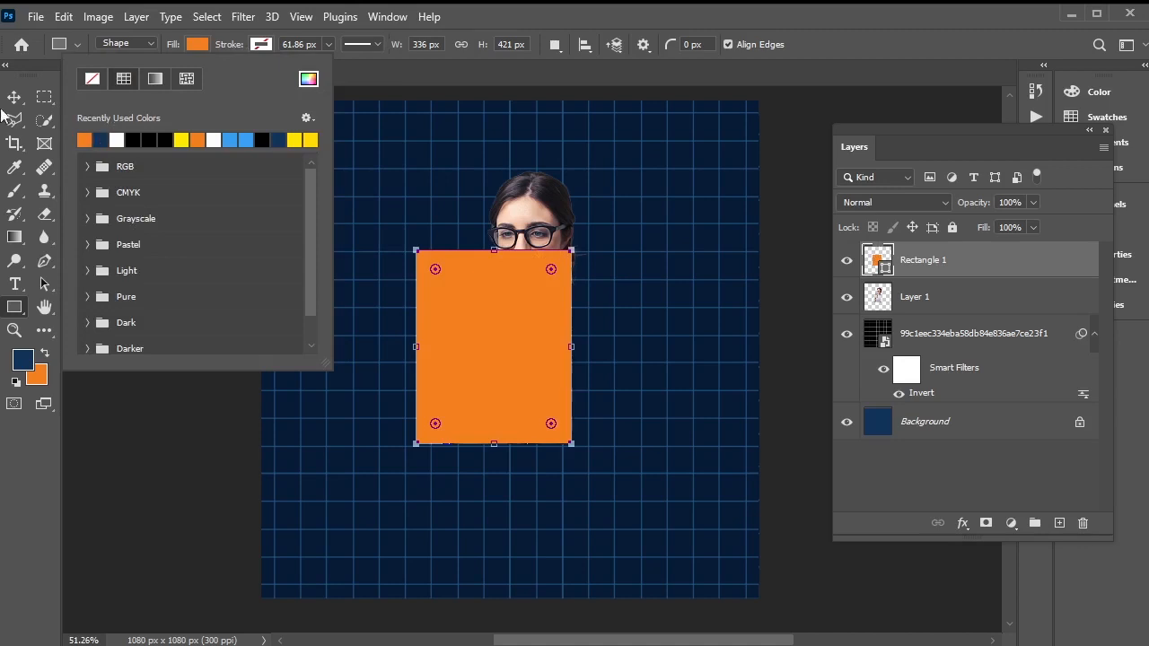
Step: Move the orange rectangle behind the woman cutout and enlarge it slightly to about 348 x 436 px
{"action": "left_click", "coordinate": [14, 97]}
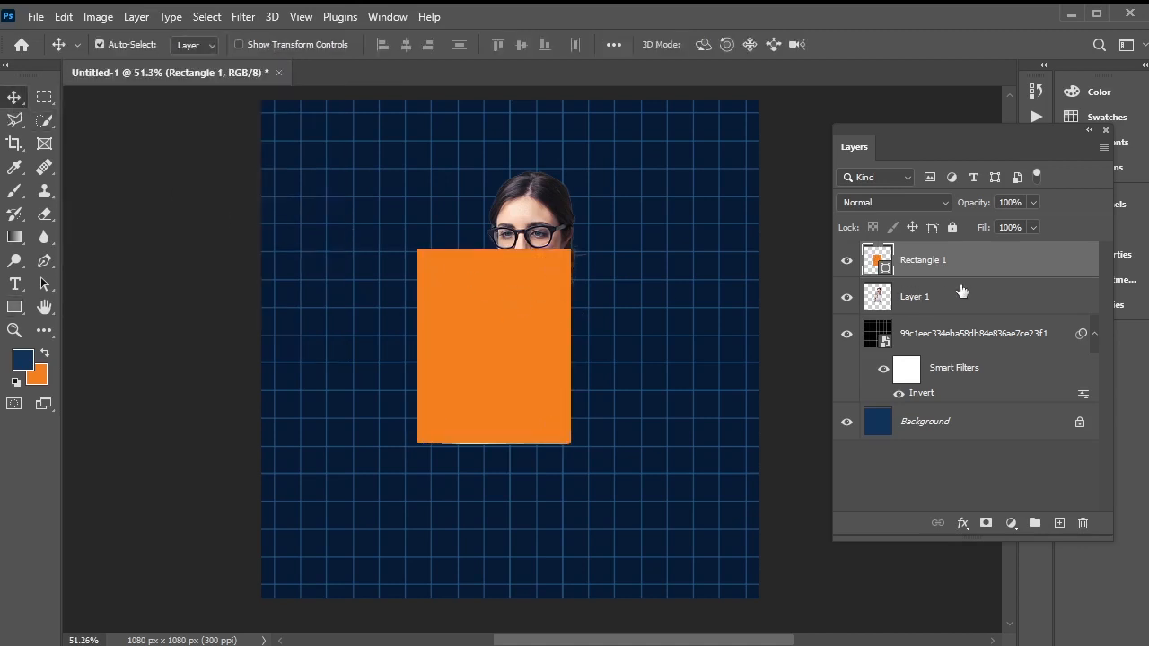
{"action": "left_click_drag", "start_coordinate": [956, 270], "coordinate": [955, 319]}
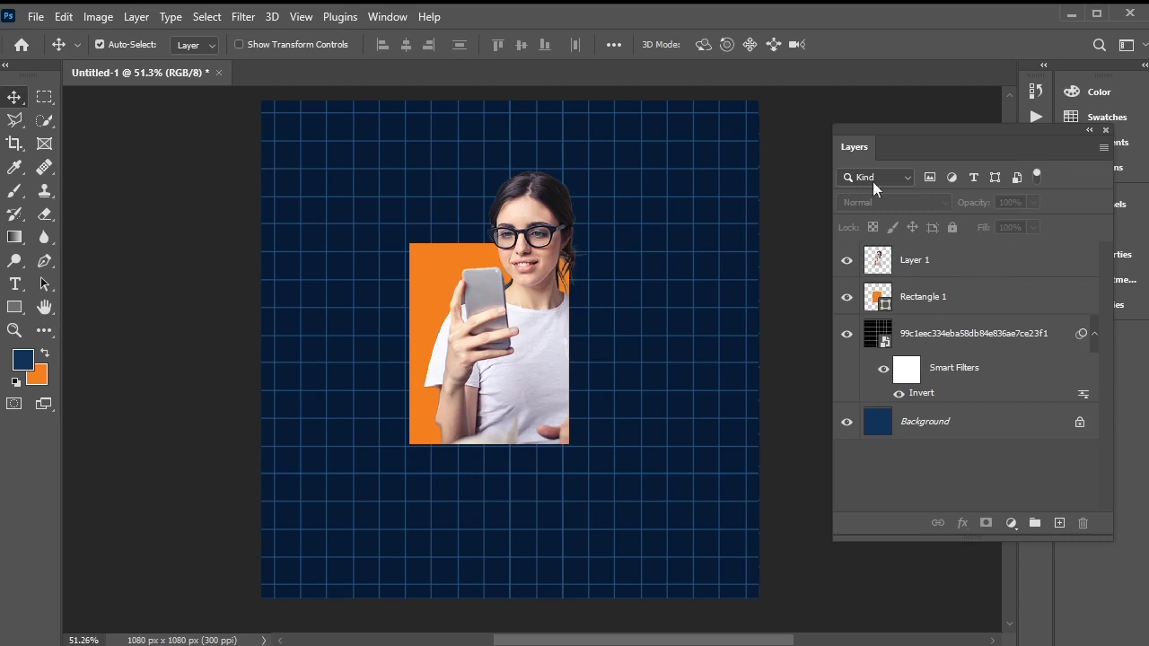
{"action": "left_click", "coordinate": [431, 274]}
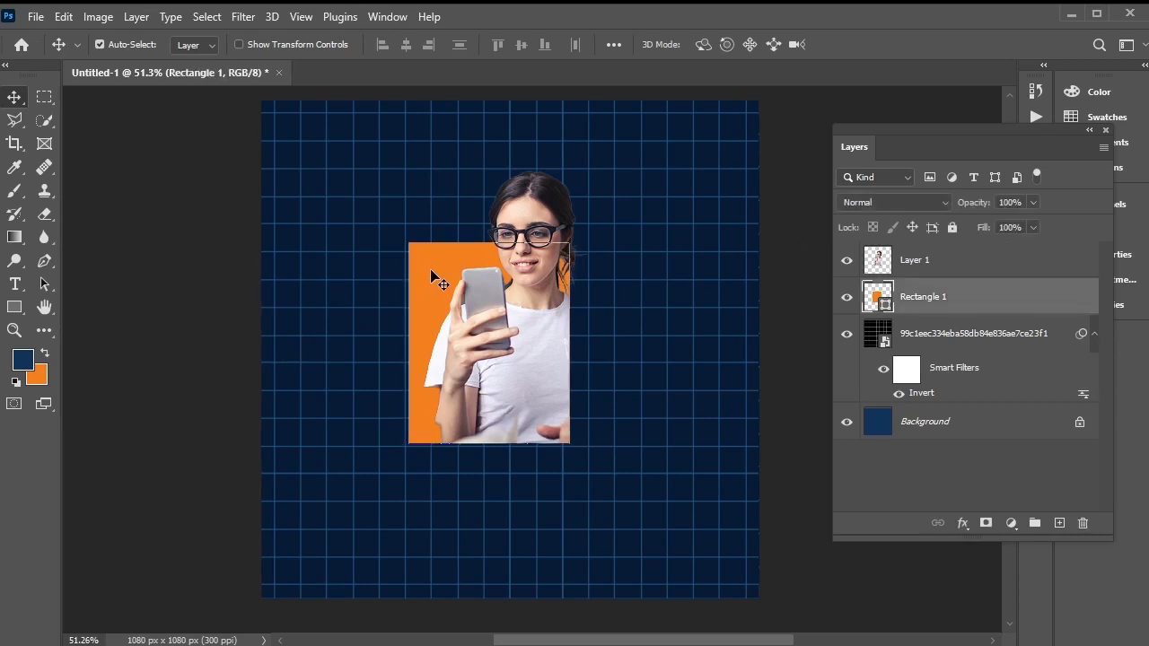
Step: Round all four corners of the orange rectangle directly on the shape
{"action": "left_click", "coordinate": [45, 283]}
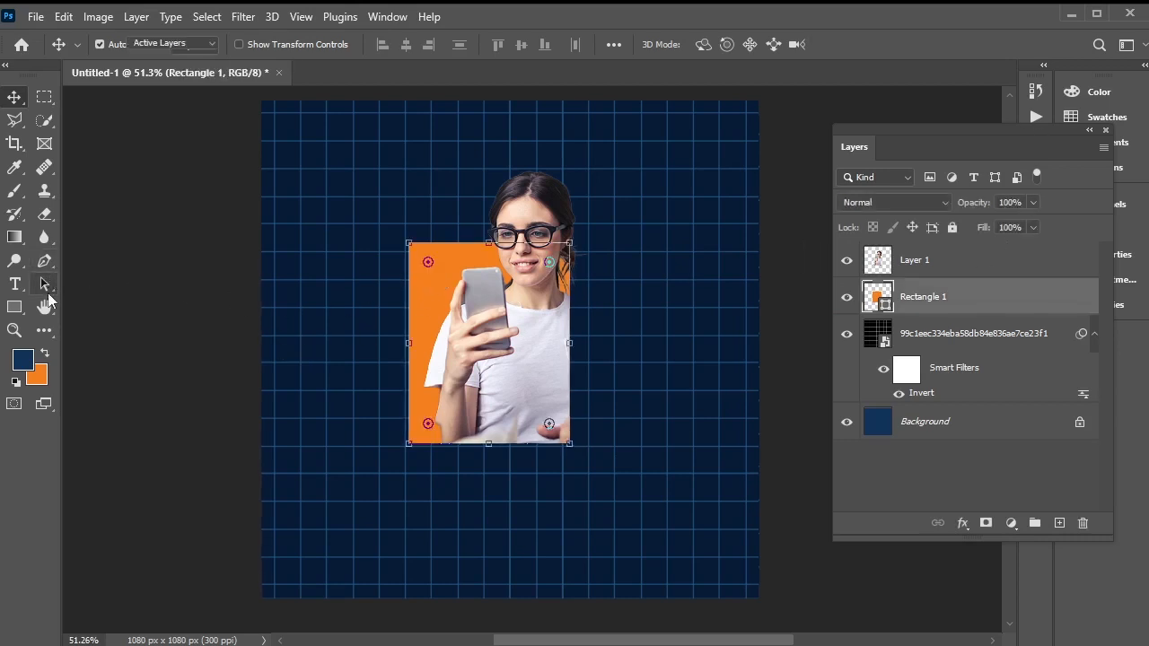
{"action": "left_click", "coordinate": [125, 301]}
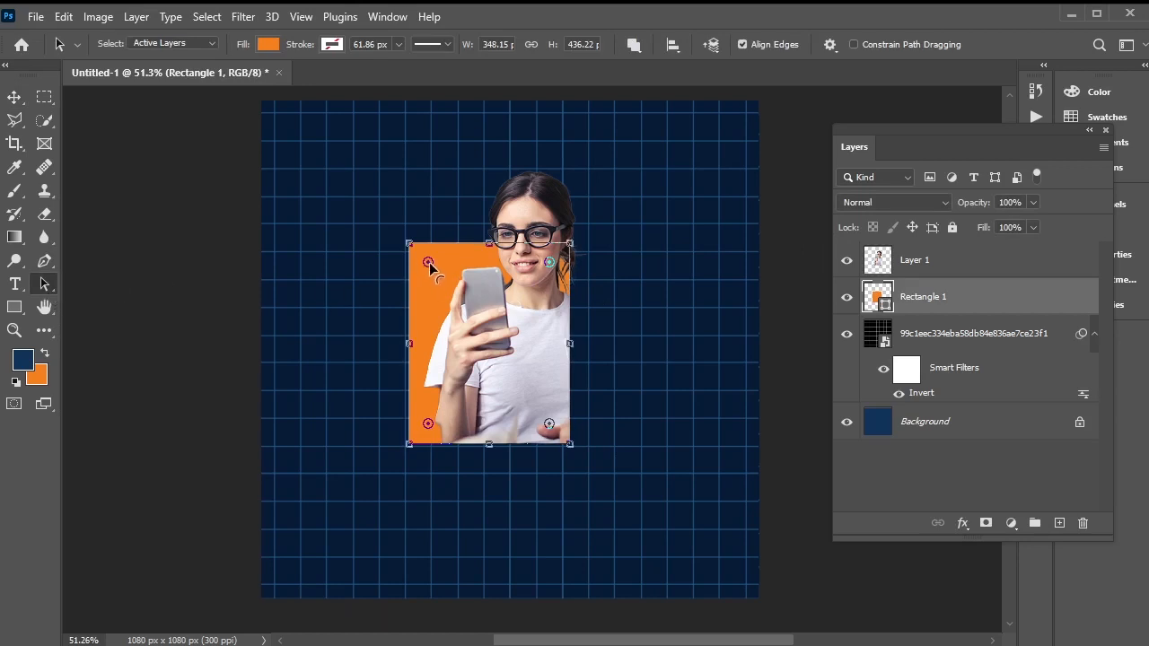
{"action": "left_click_drag", "start_coordinate": [430, 262], "coordinate": [433, 267]}
{"action": "key", "text": "v"}
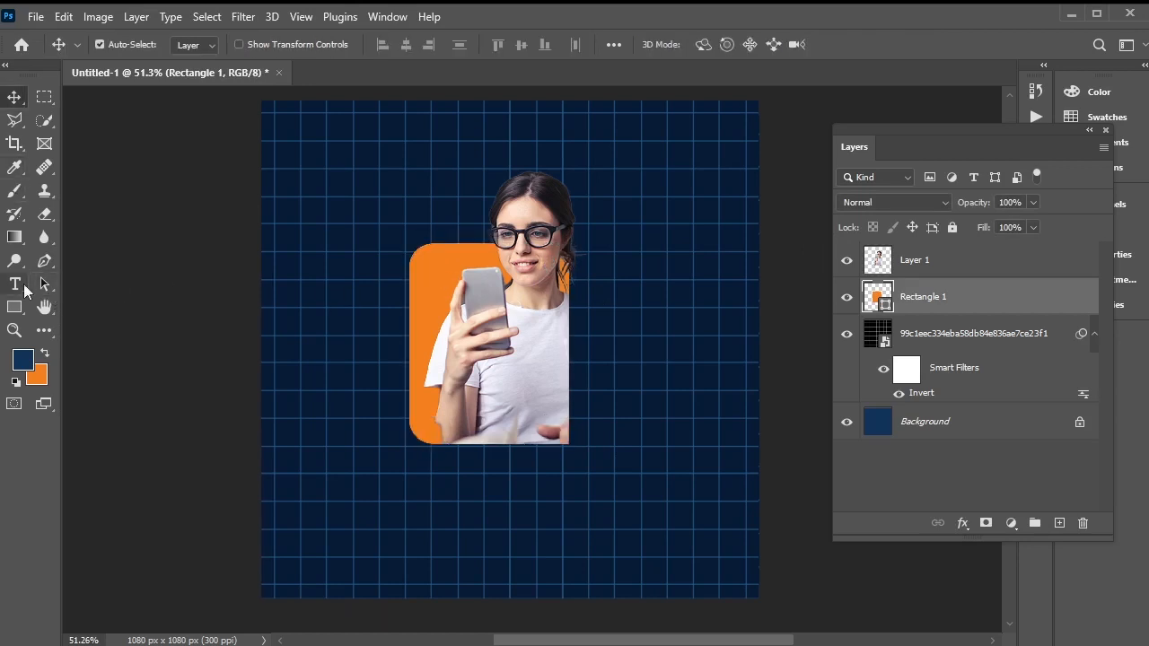
Step: Paste the tagline "We design, animate, and edit with creativity." as a new text layer and colour it orange (#f58020)
{"action": "left_click", "coordinate": [22, 290]}
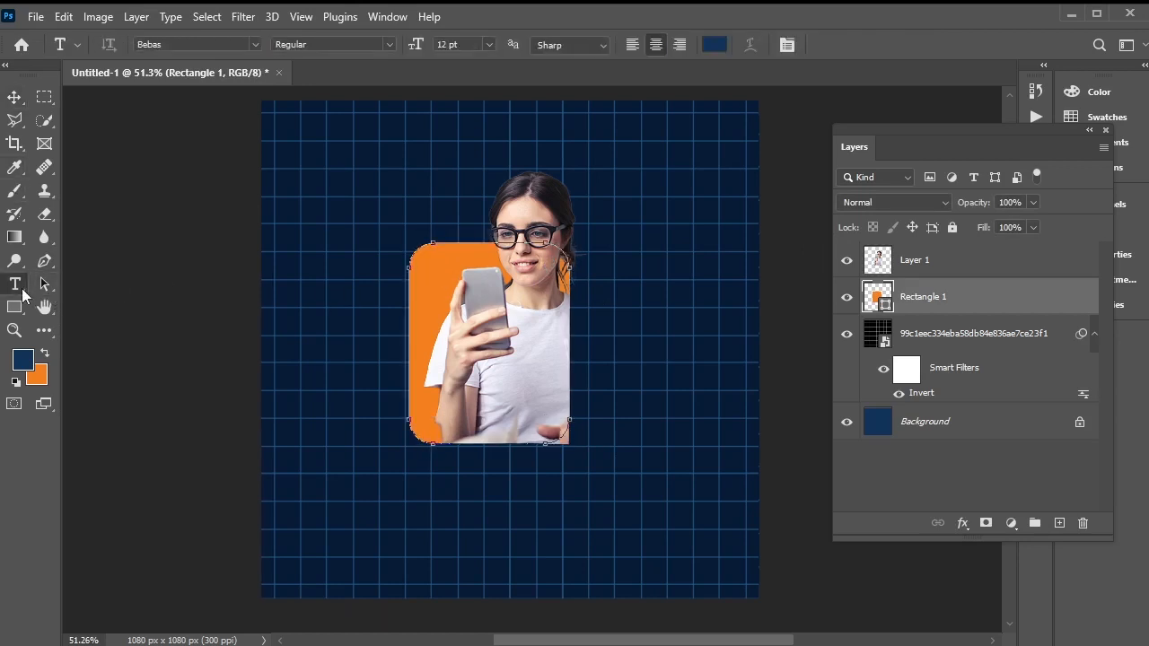
{"action": "left_click", "coordinate": [327, 427]}
{"action": "key", "text": "ctrl+v"}
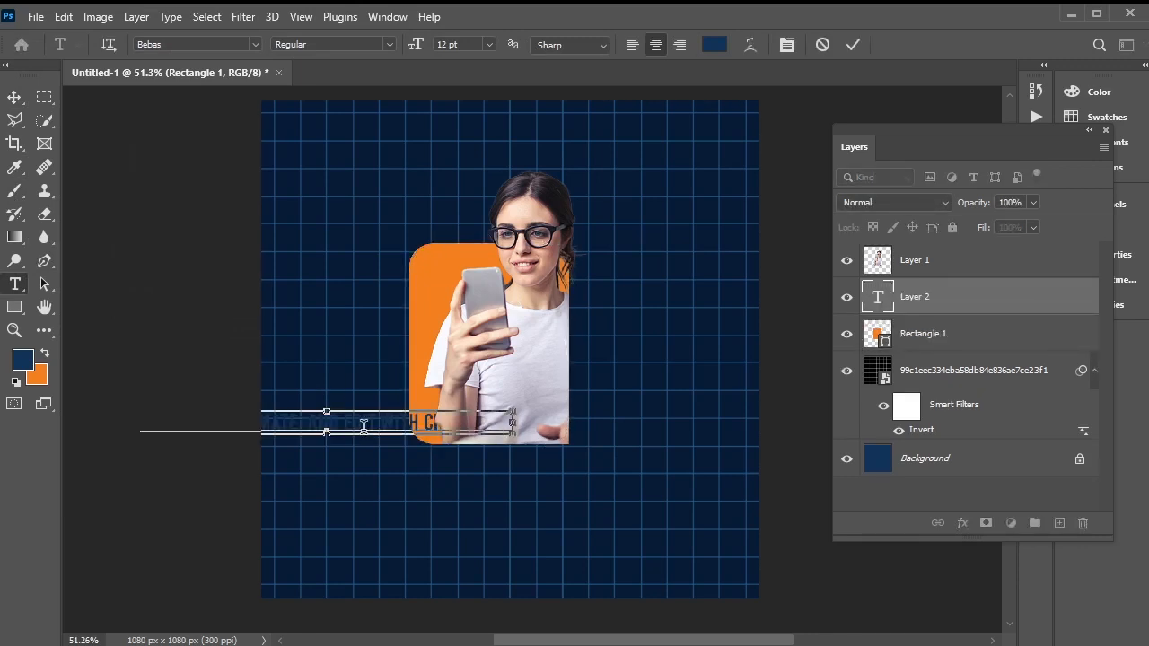
{"action": "left_click_drag", "start_coordinate": [512, 419], "coordinate": [77, 406]}
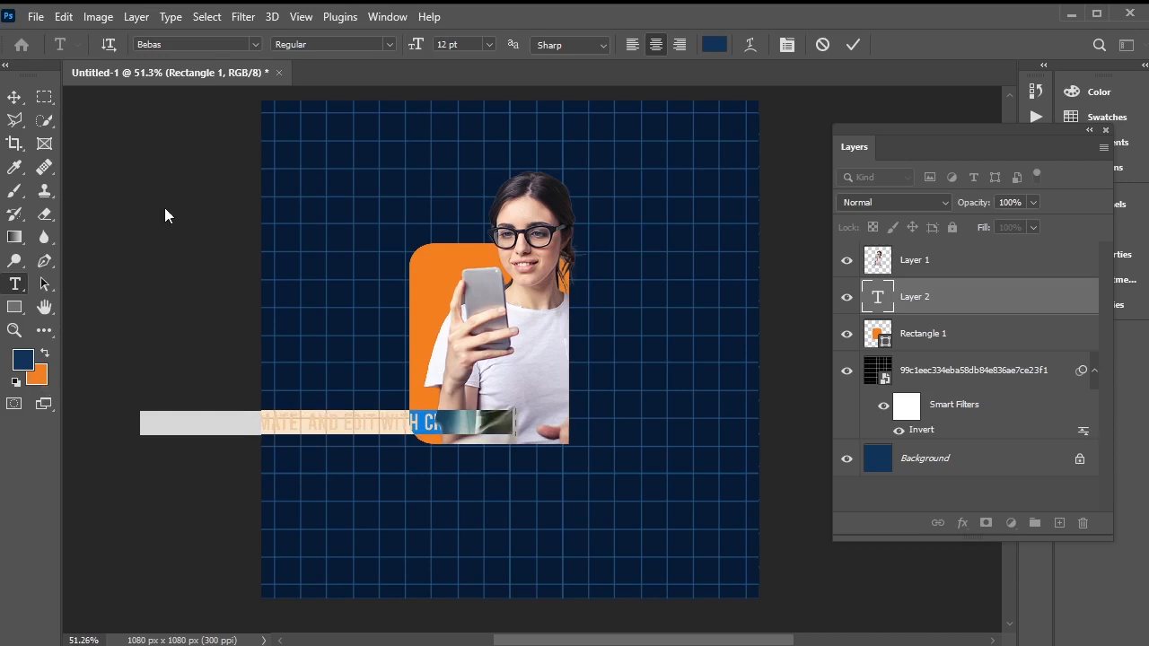
{"action": "left_click", "coordinate": [711, 45]}
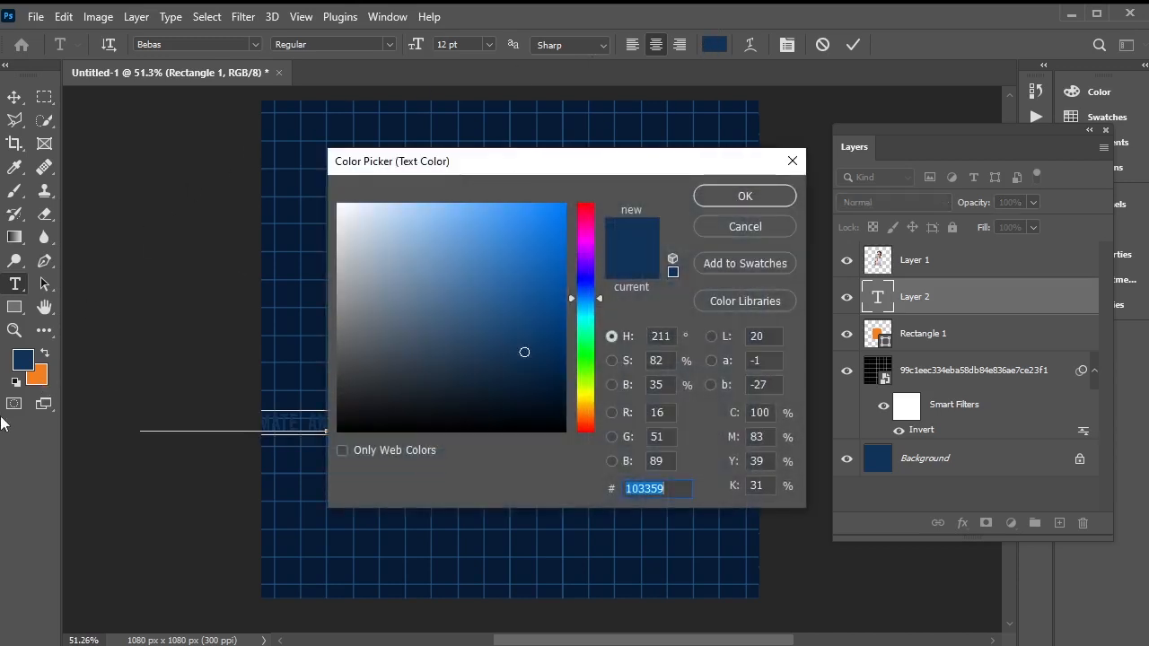
{"action": "left_click", "coordinate": [38, 381]}
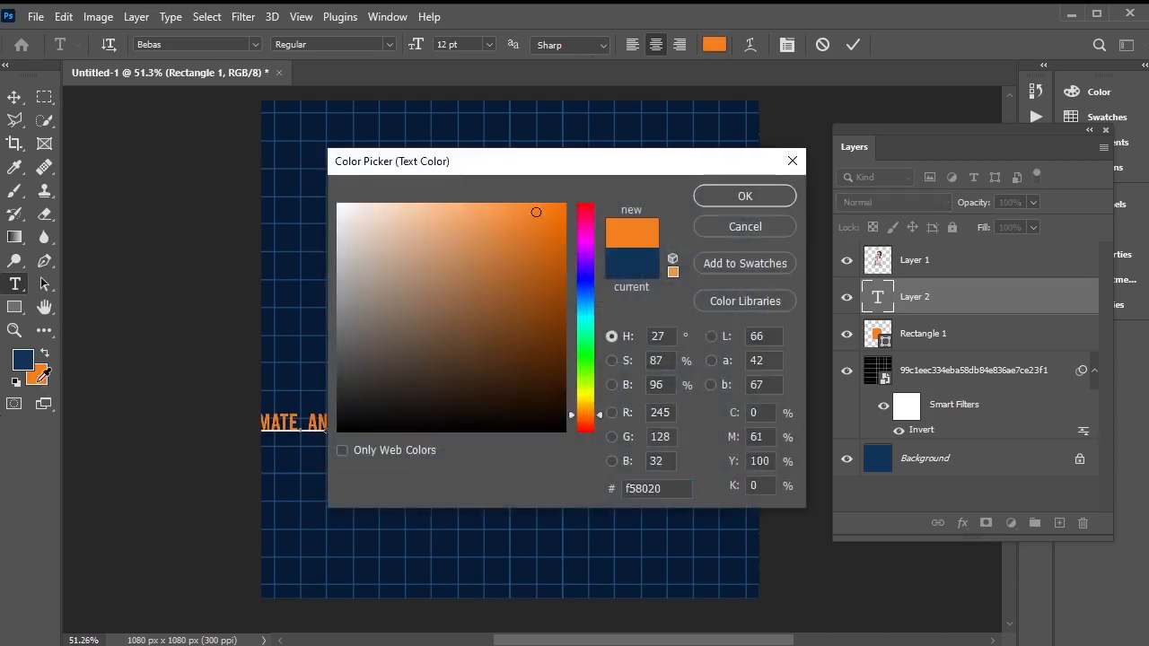
{"action": "left_click", "coordinate": [738, 200]}
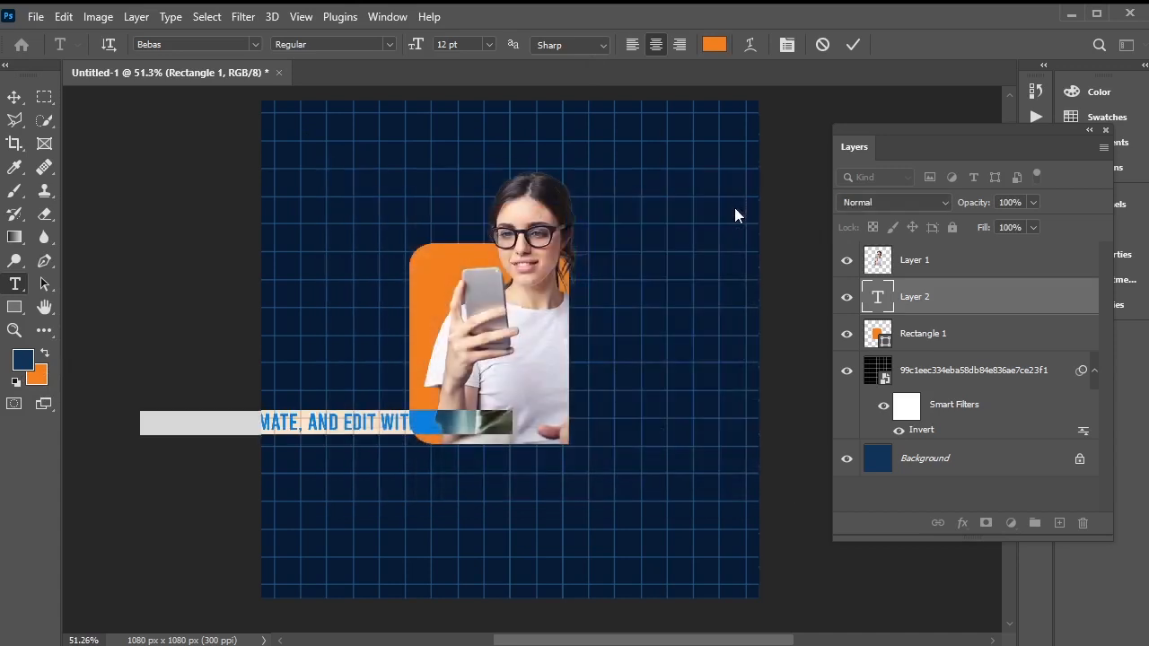
Step: Break the tagline into three lines after "animate," and "with", and move it just below the orange rectangle's lower-left corner
{"action": "left_click", "coordinate": [303, 422]}
{"action": "key", "text": "Return"}
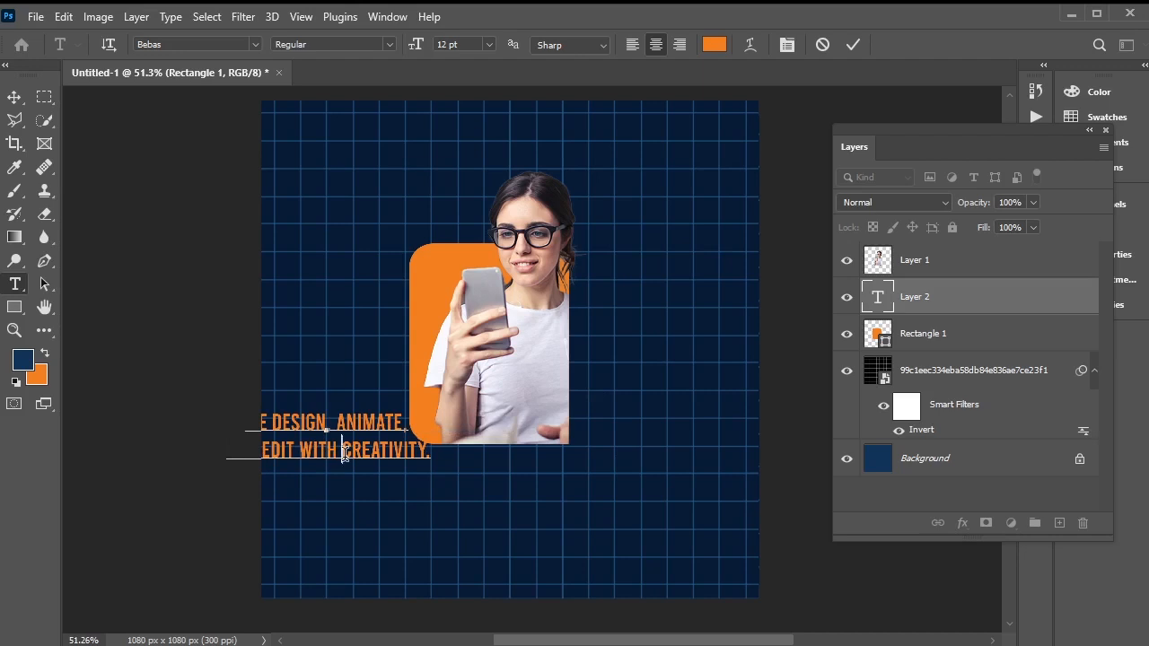
{"action": "key", "text": "Return"}
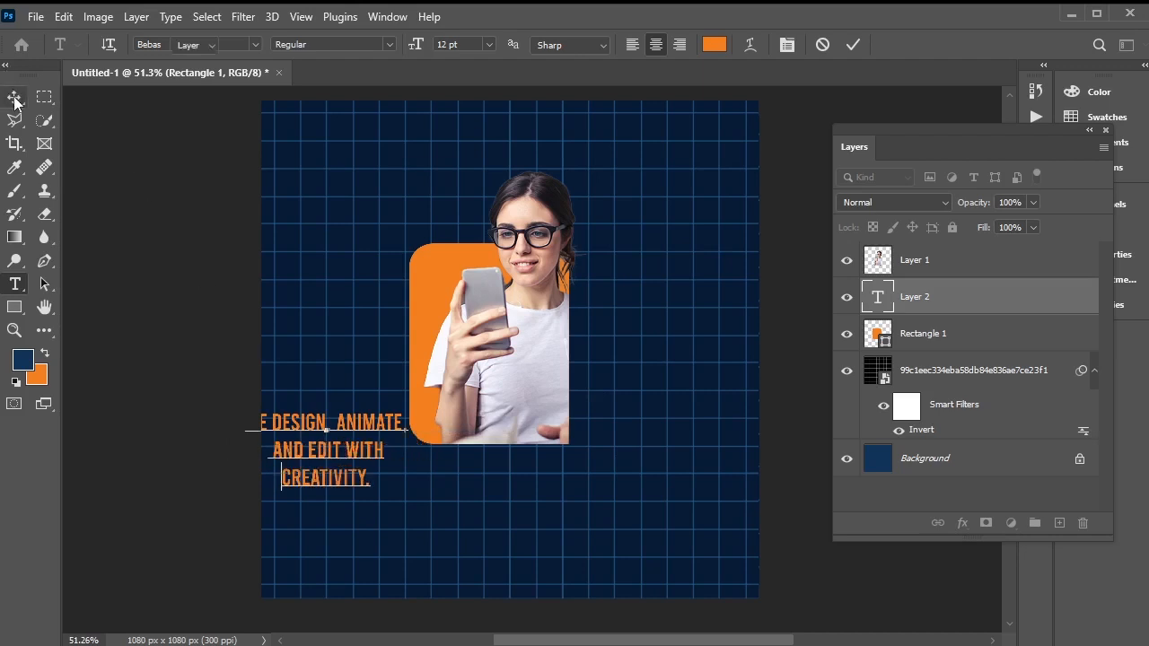
{"action": "left_click", "coordinate": [14, 99]}
{"action": "left_click_drag", "start_coordinate": [334, 430], "coordinate": [373, 476]}
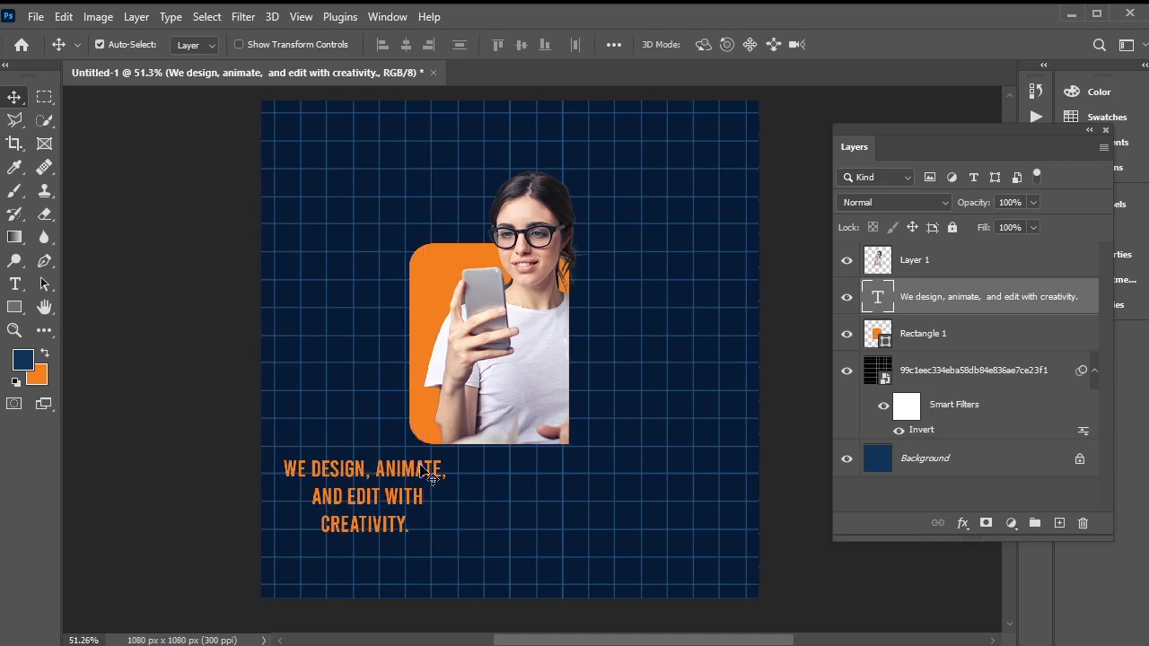
Step: Add a new layer on top and make a combined rectangular marquee selection with a separate box around each tagline line
{"action": "left_click", "coordinate": [982, 494]}
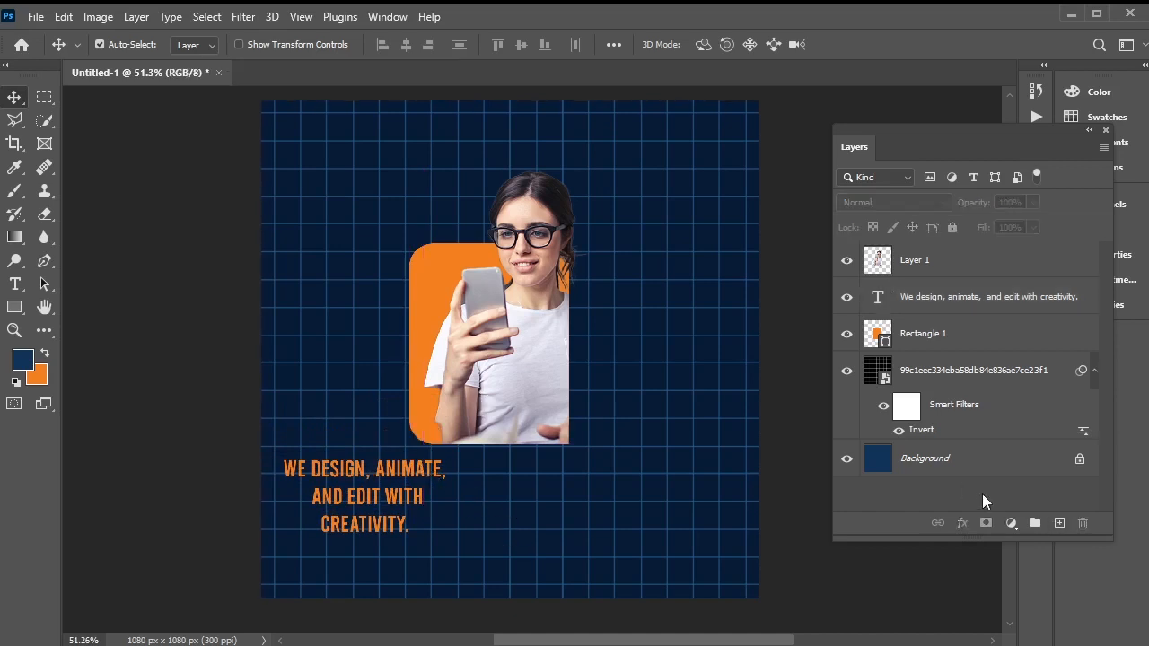
{"action": "left_click", "coordinate": [1060, 523]}
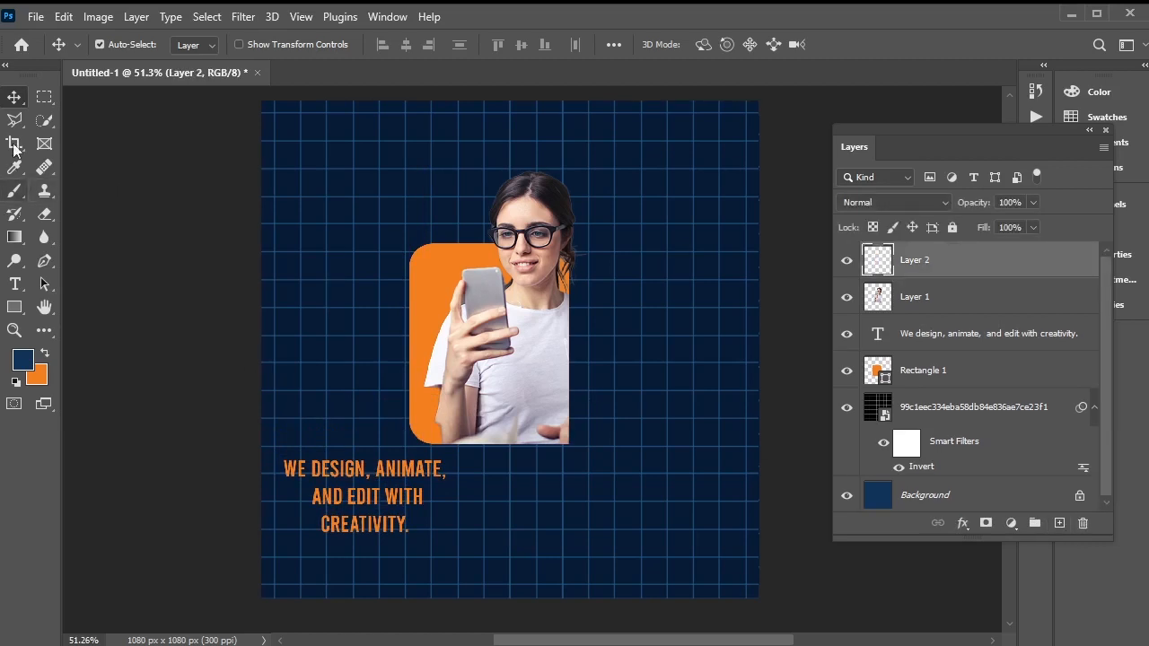
{"action": "left_click", "coordinate": [44, 96]}
{"action": "scroll", "coordinate": [264, 507], "scroll_direction": "up", "scroll_amount": 6}
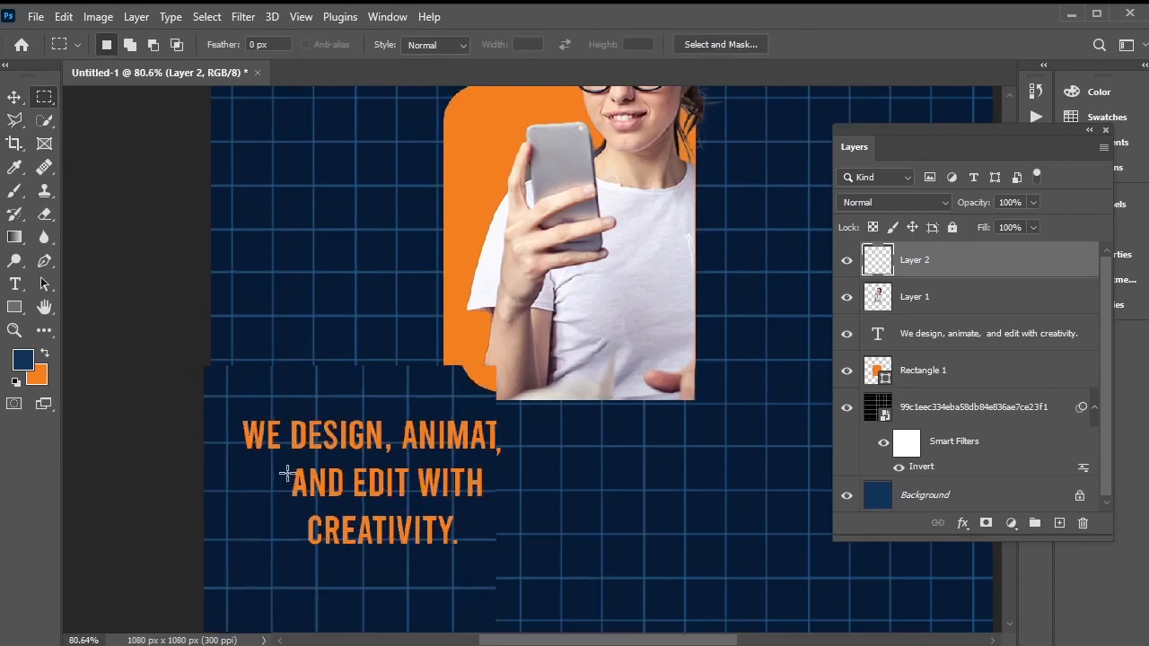
{"action": "left_click_drag", "start_coordinate": [212, 386], "coordinate": [608, 446]}
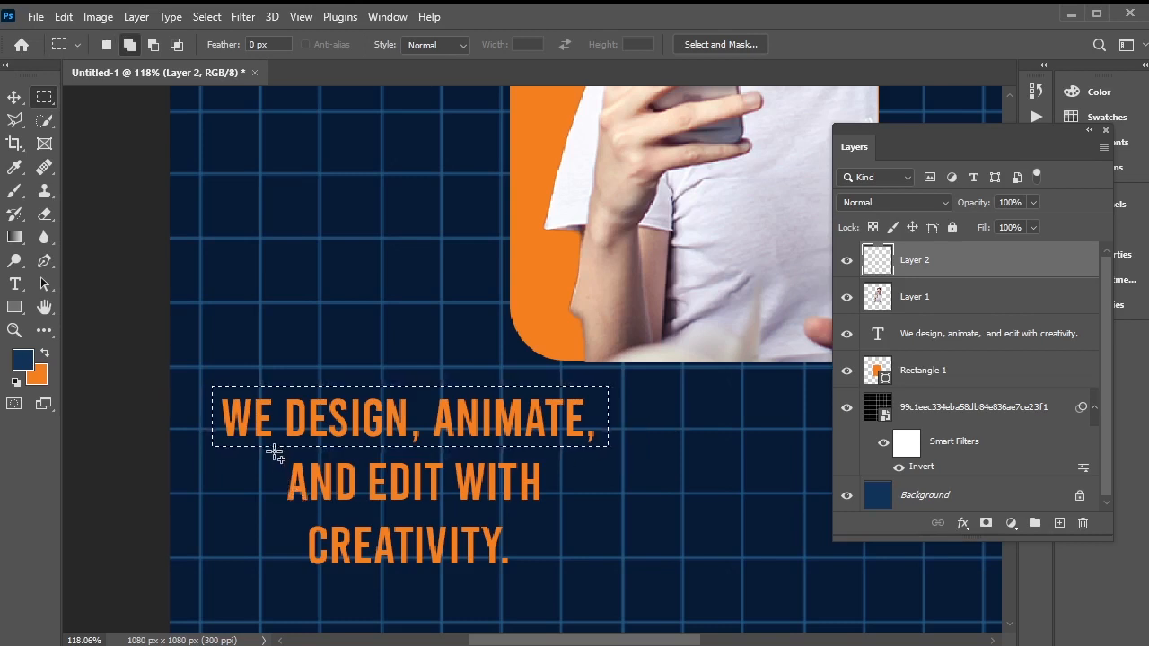
{"action": "left_click_drag", "start_coordinate": [277, 453], "coordinate": [553, 507]}
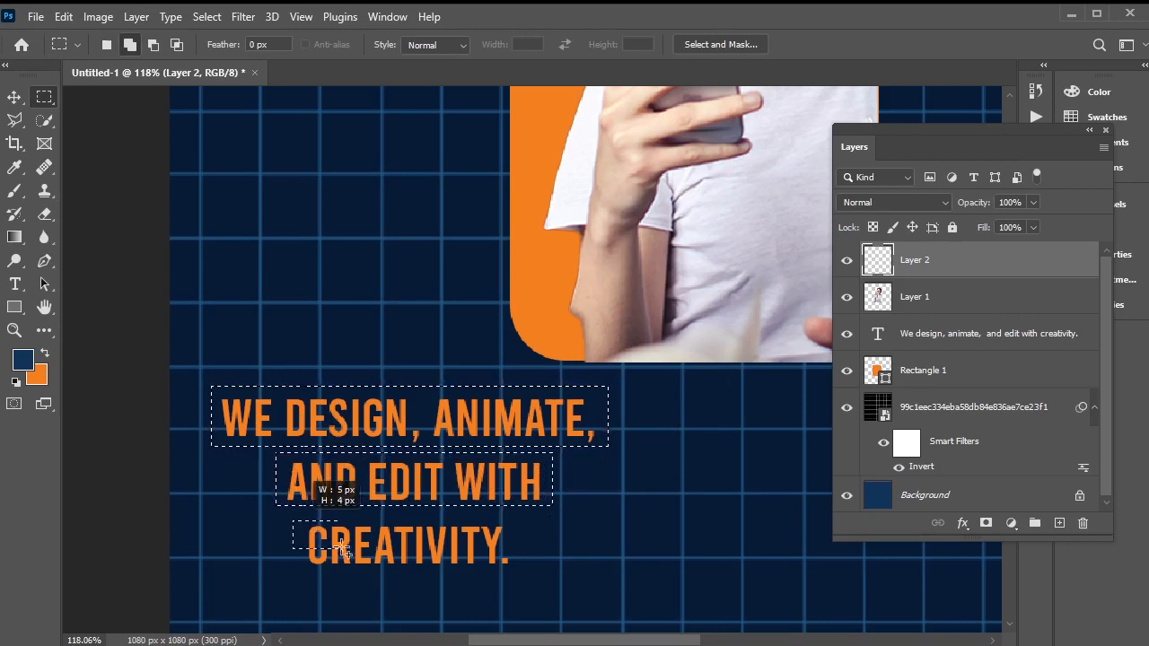
{"action": "left_click_drag", "start_coordinate": [342, 549], "coordinate": [521, 571]}
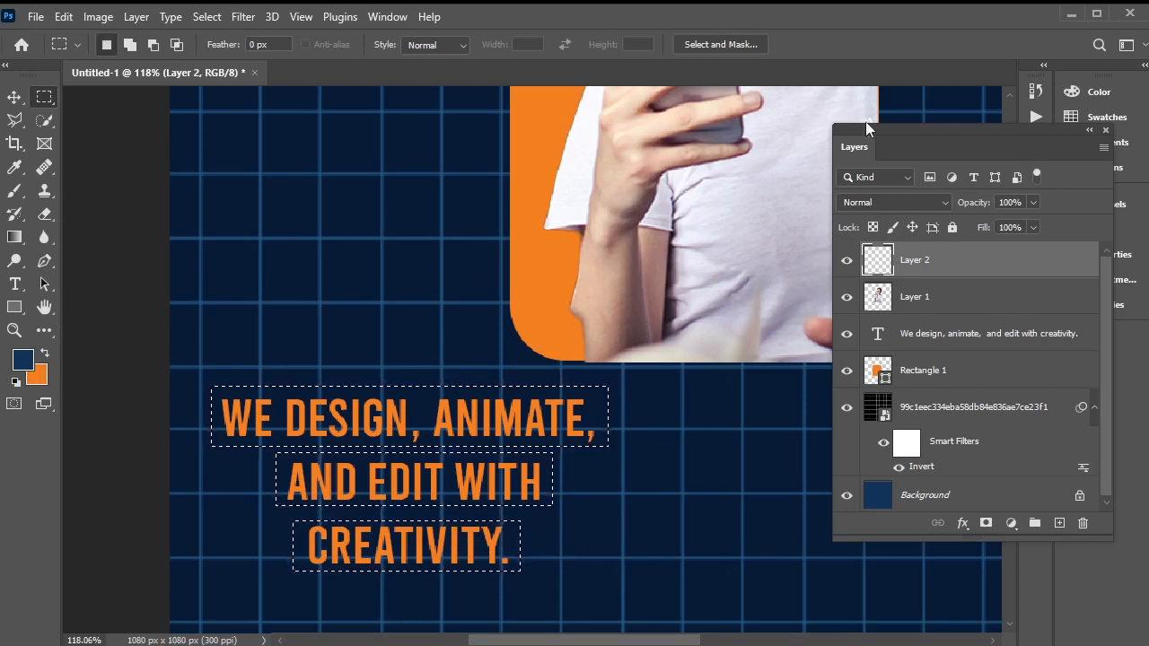
Step: Set the foreground colour to black, fill the three selected boxes with it, and deselect
{"action": "left_click", "coordinate": [21, 360]}
{"action": "left_click", "coordinate": [565, 432]}
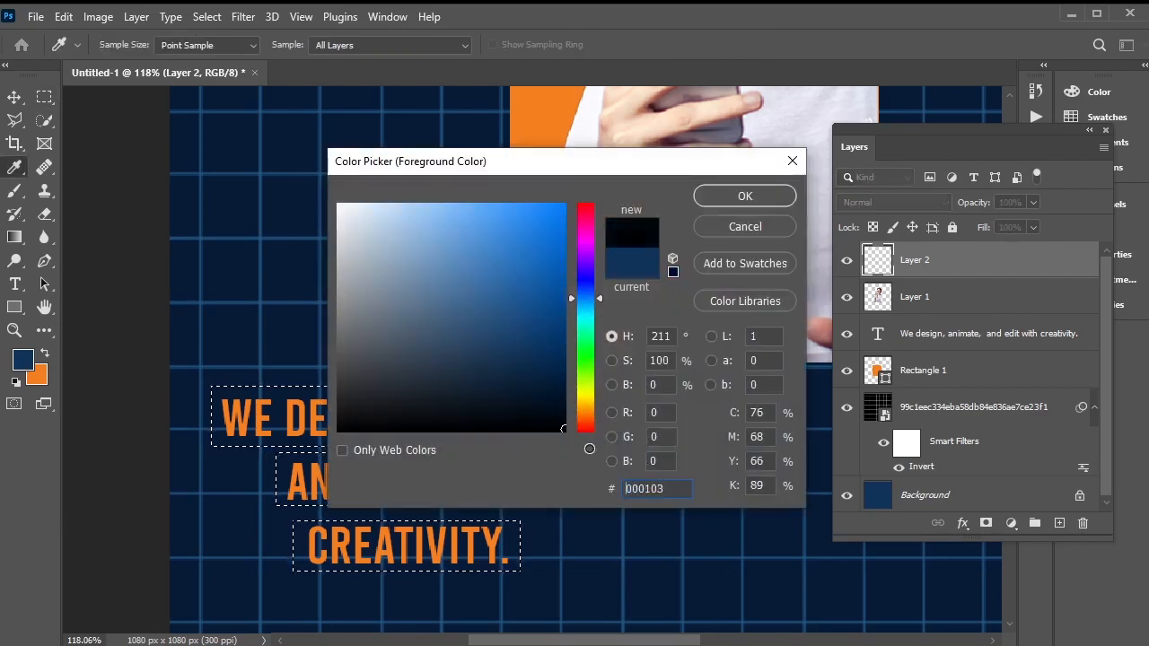
{"action": "left_click", "coordinate": [746, 196]}
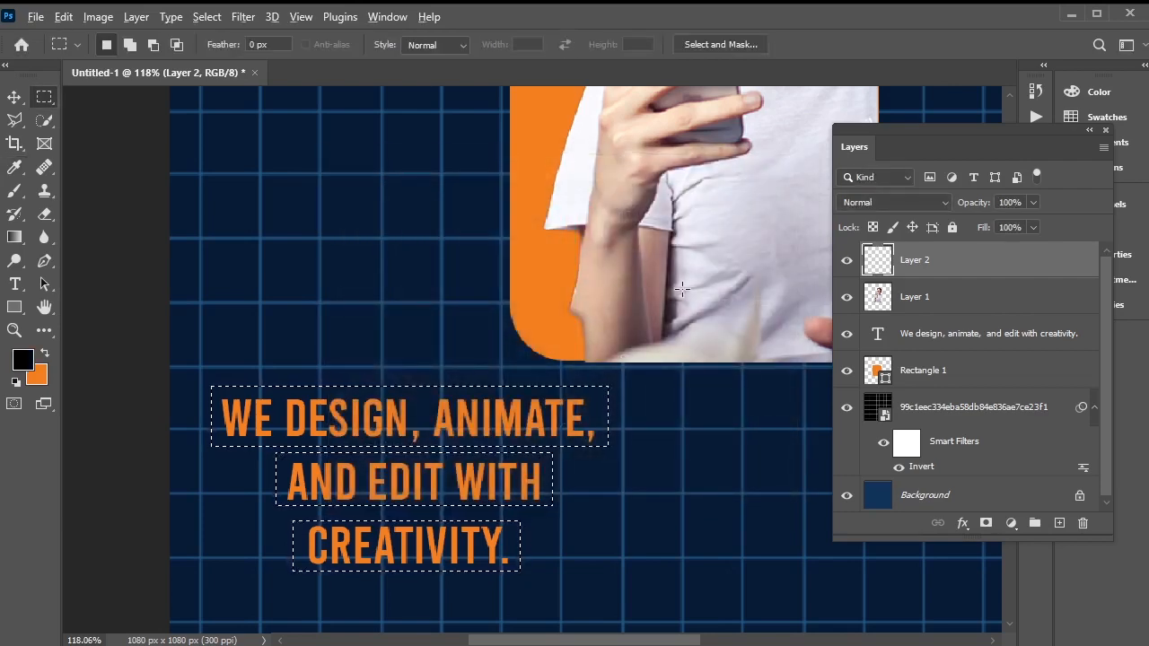
{"action": "key", "text": "alt+BackSpace"}
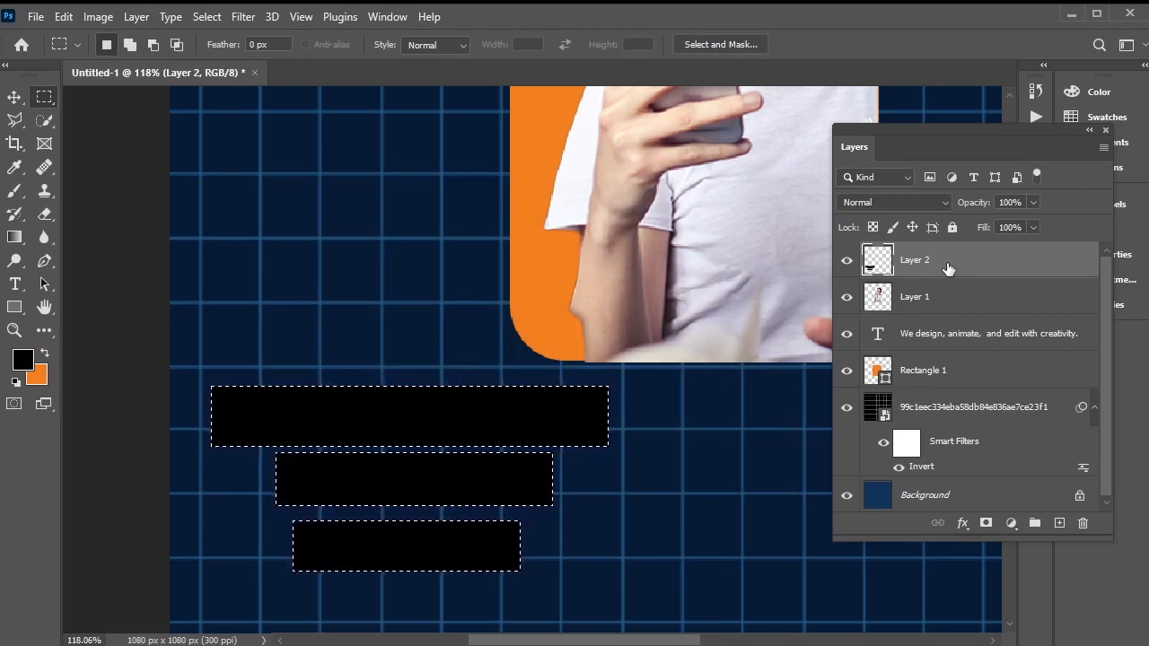
{"action": "key", "text": "ctrl+d"}
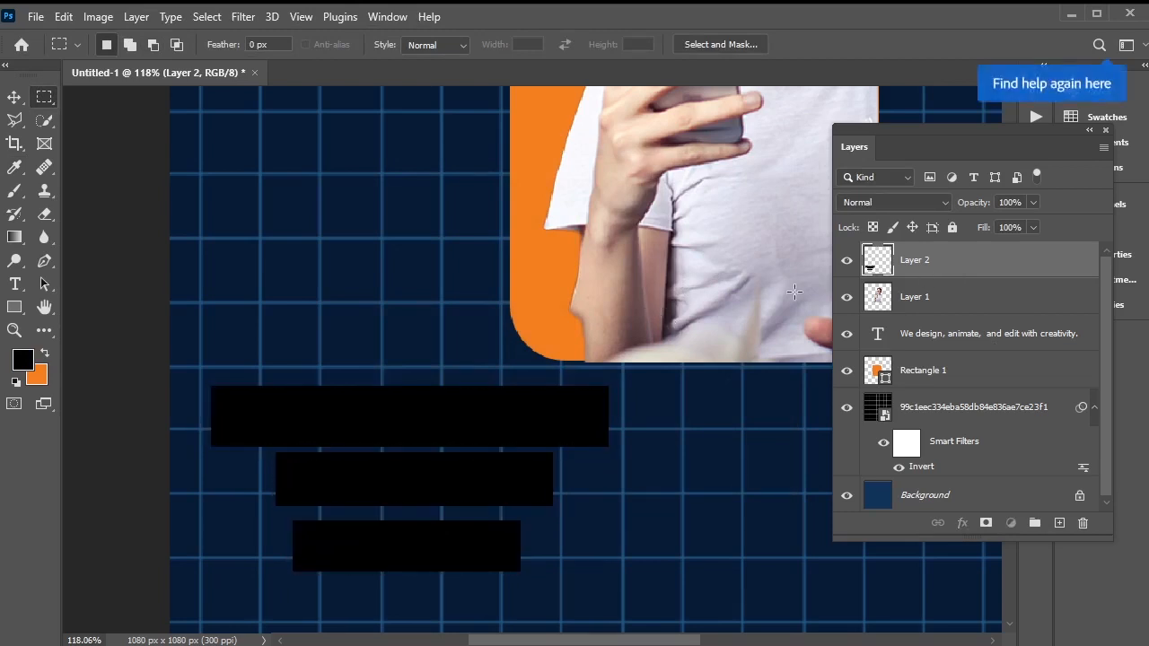
Step: Place the black bars' layer behind the tagline text with a slight downward nudge, and select both layers
{"action": "left_click_drag", "start_coordinate": [984, 262], "coordinate": [984, 354]}
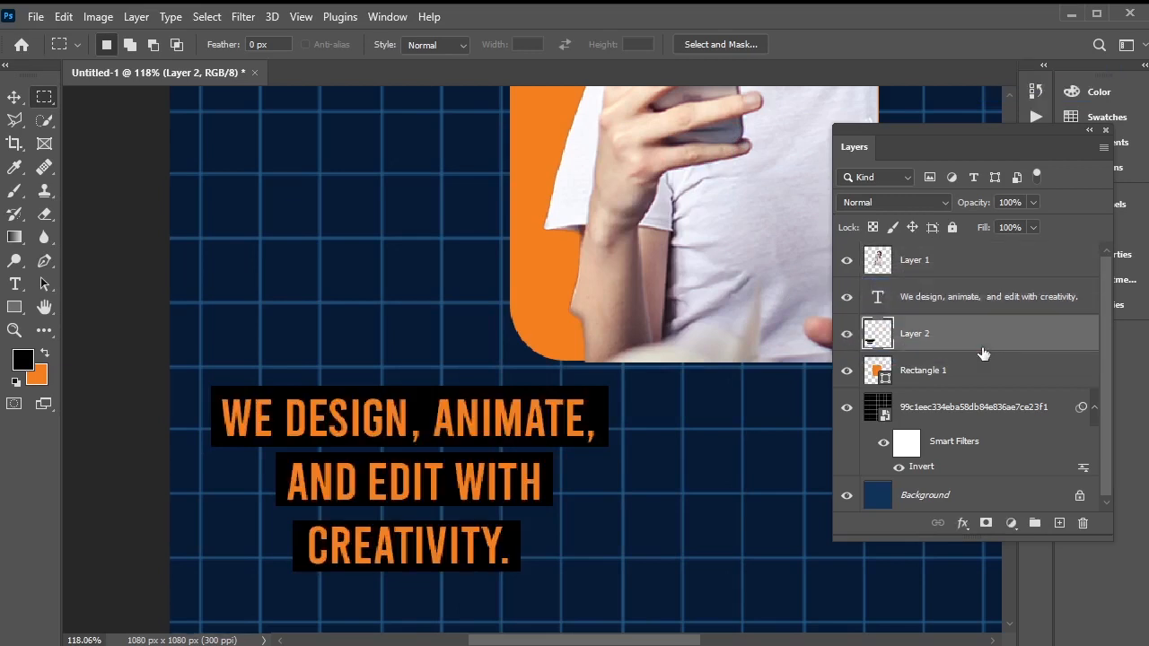
{"action": "left_click", "coordinate": [15, 97]}
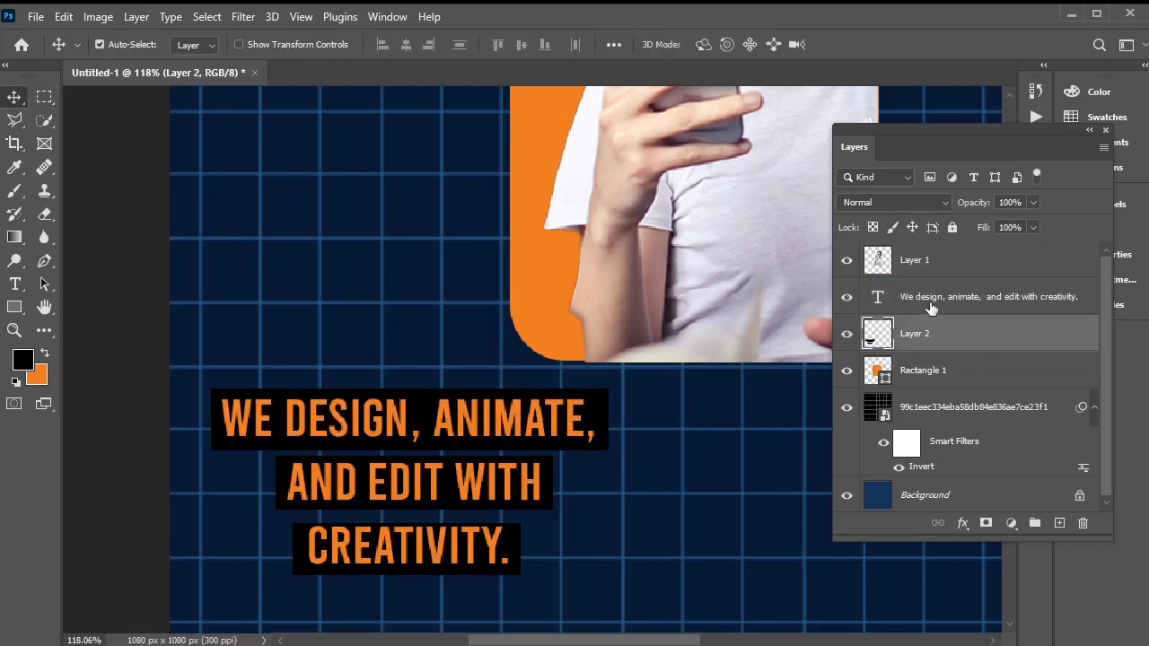
{"action": "left_click", "coordinate": [931, 308], "text": "shift"}
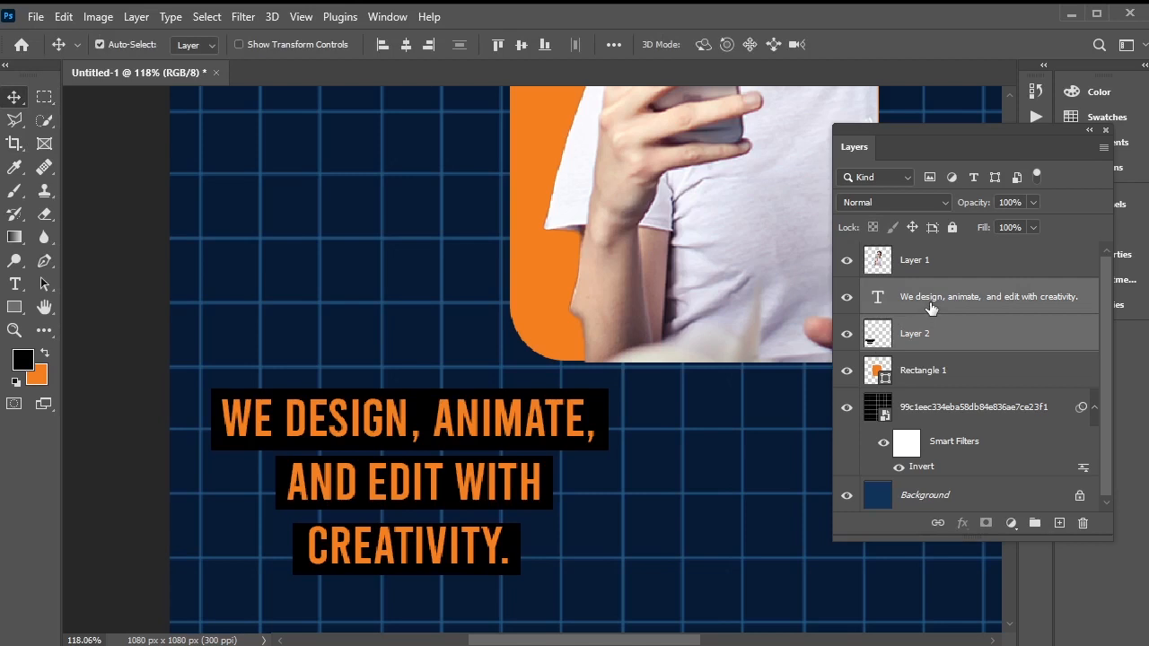
Step: Link the tagline text with its black bars, rotate them together by -10.80°, and move them over the woman's lower-right edge
{"action": "left_click", "coordinate": [937, 524]}
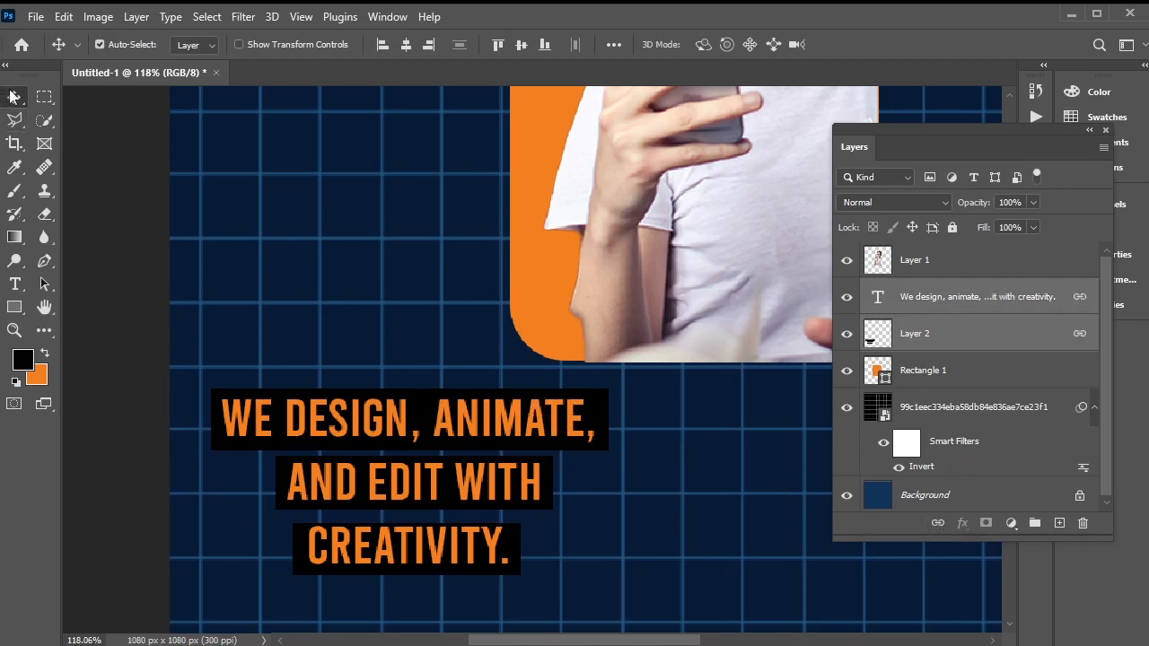
{"action": "key", "text": "ctrl+t"}
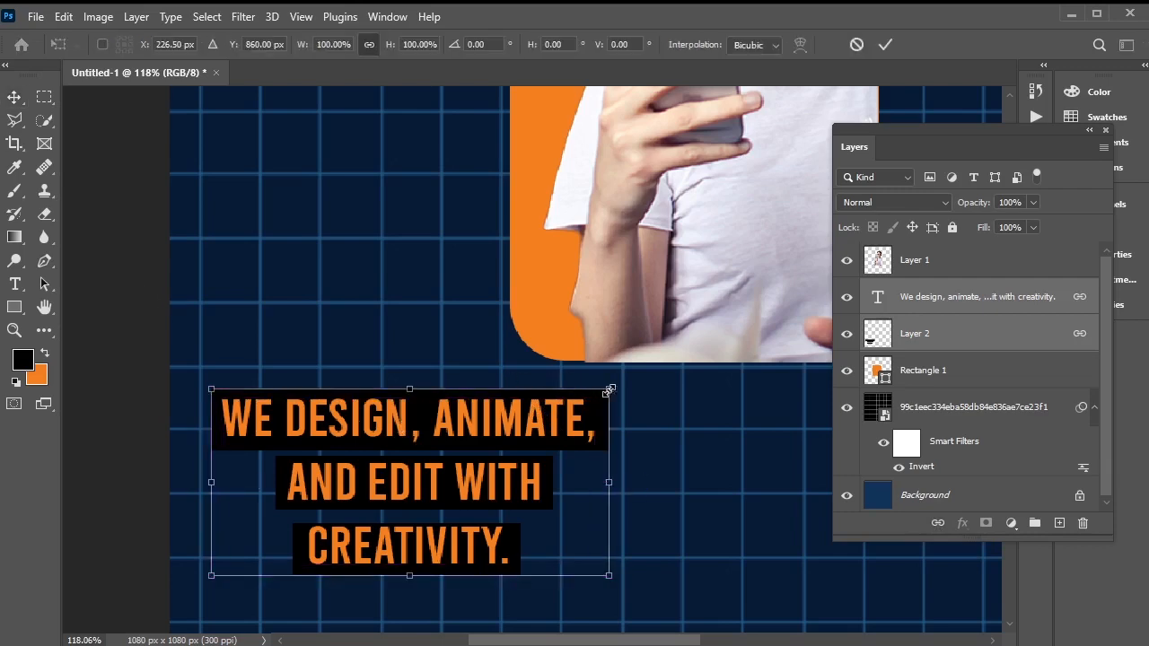
{"action": "left_click_drag", "start_coordinate": [644, 387], "coordinate": [651, 316]}
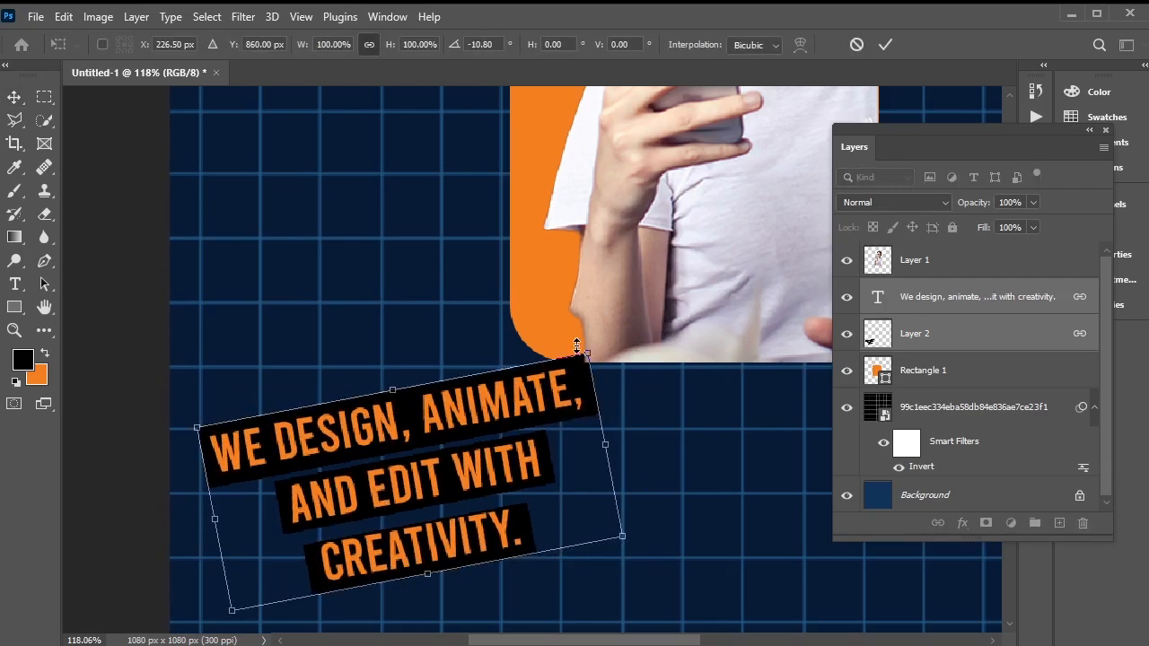
{"action": "scroll", "coordinate": [590, 388], "scroll_direction": "down", "scroll_amount": 2}
{"action": "scroll", "coordinate": [590, 388], "scroll_direction": "down", "scroll_amount": 3}
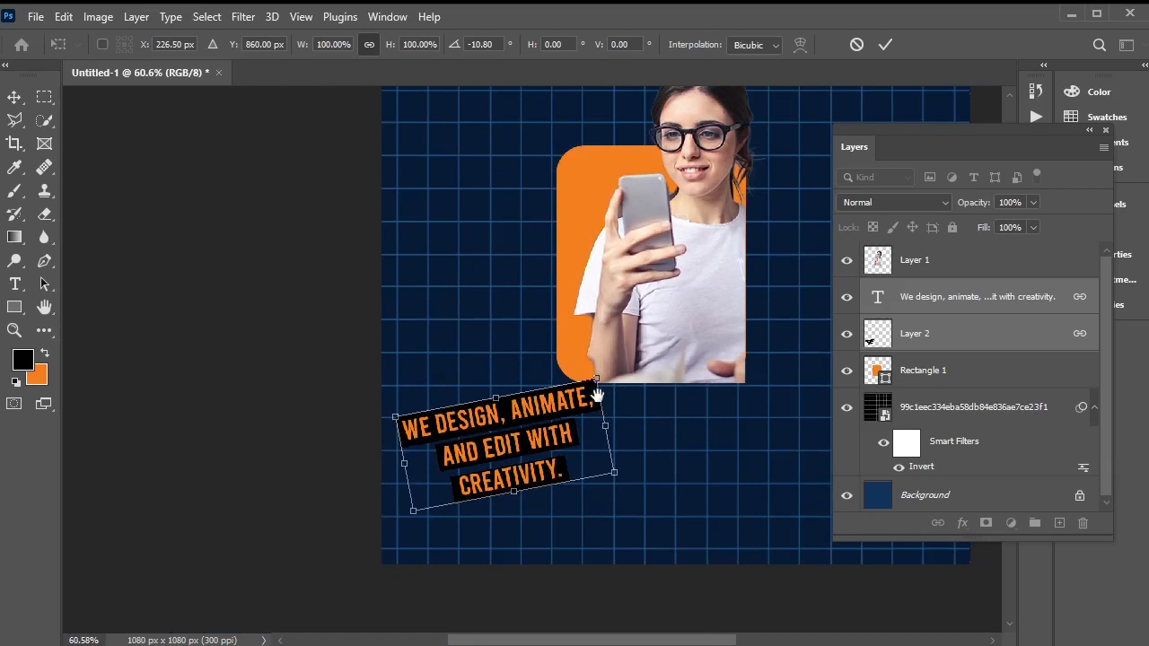
{"action": "left_click_drag", "start_coordinate": [716, 330], "coordinate": [484, 371]}
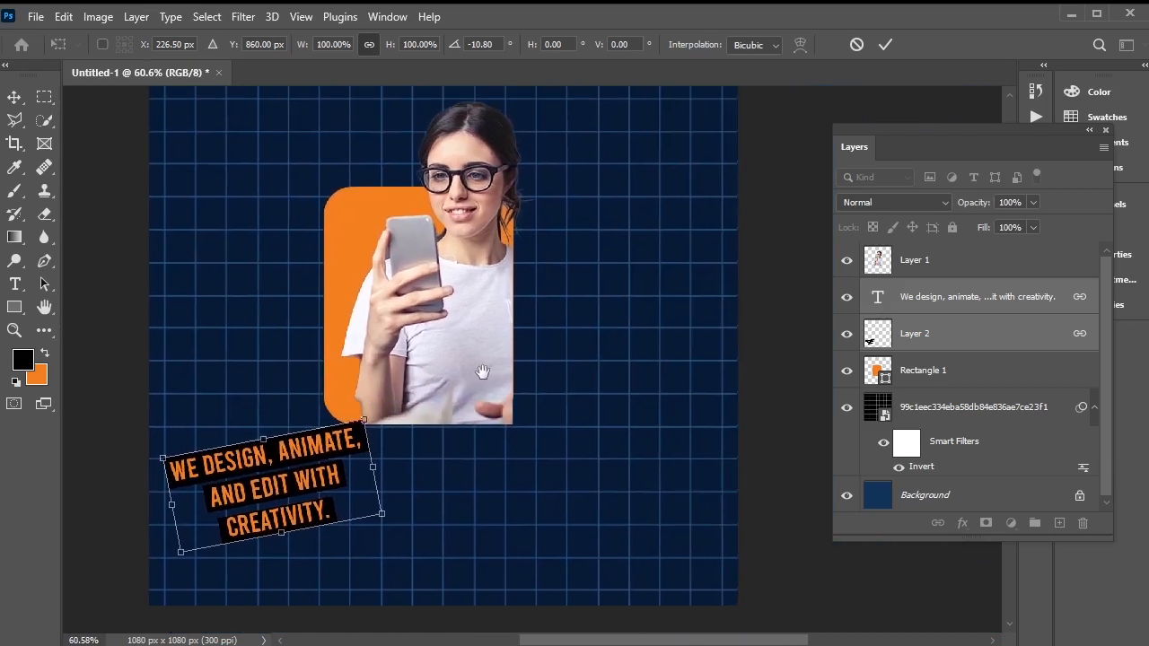
{"action": "left_click_drag", "start_coordinate": [285, 510], "coordinate": [560, 429]}
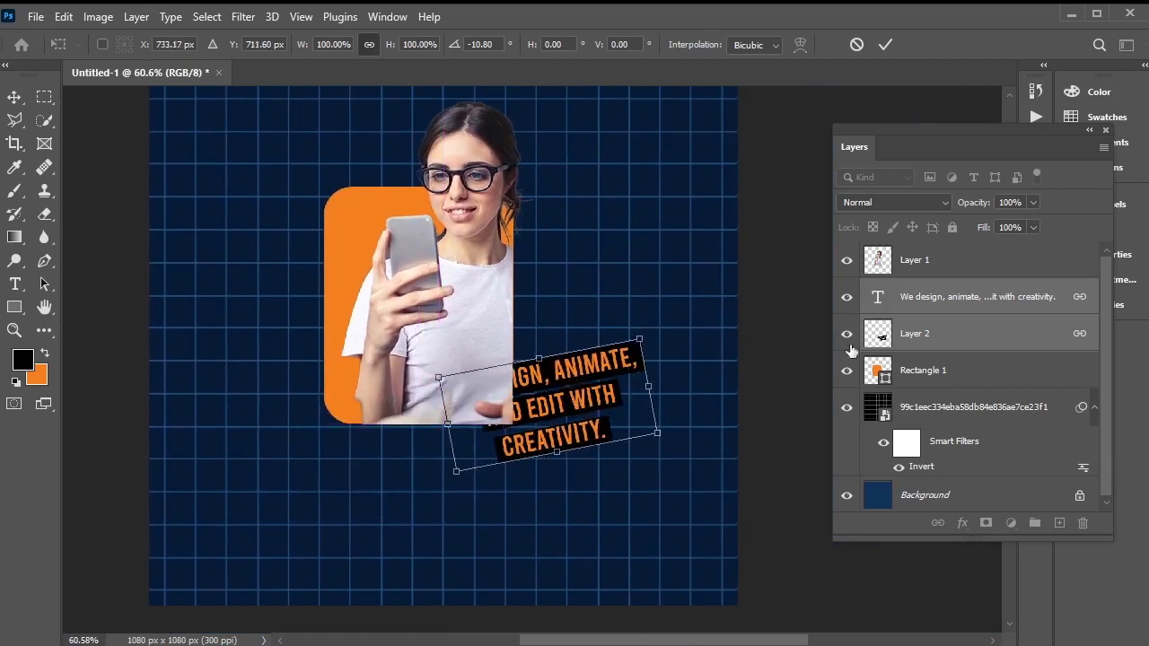
Step: Bring the linked tagline and black bars layers in front of the woman's layer
{"action": "left_click_drag", "start_coordinate": [957, 313], "coordinate": [949, 259]}
{"action": "scroll", "coordinate": [449, 449], "scroll_direction": "down", "scroll_amount": 3}
{"action": "scroll", "coordinate": [442, 453], "scroll_direction": "up", "scroll_amount": 2}
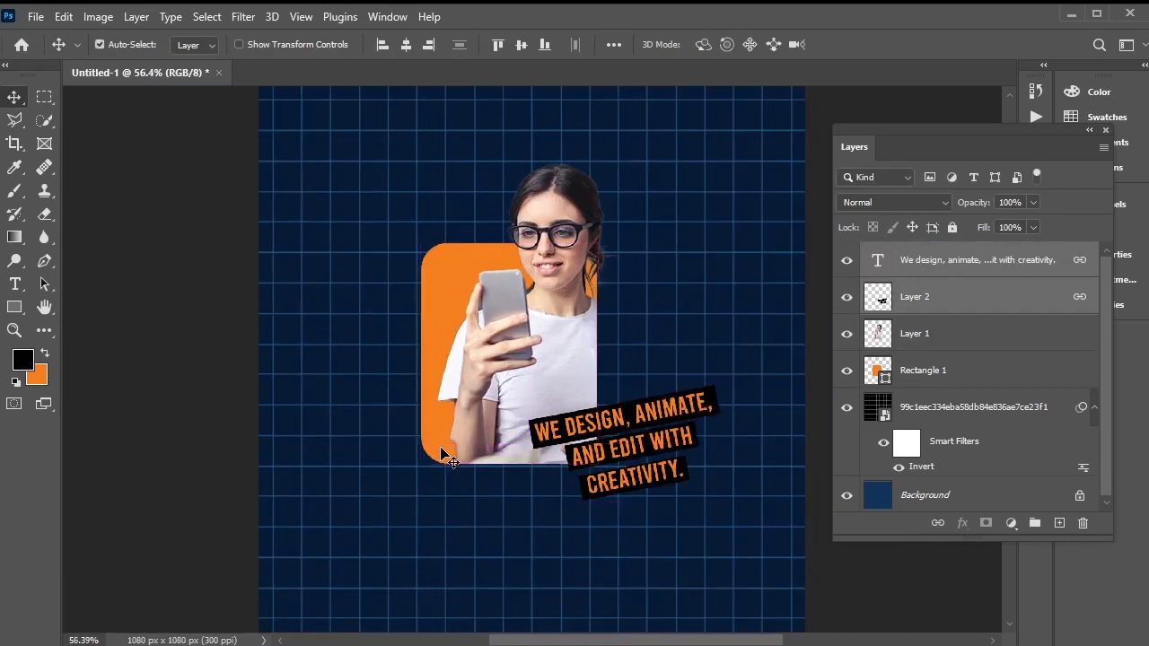
Step: Link the woman cutout with the orange rectangle, scale them together to about 118.55%, and reposition them near the canvas centre
{"action": "left_click", "coordinate": [567, 211]}
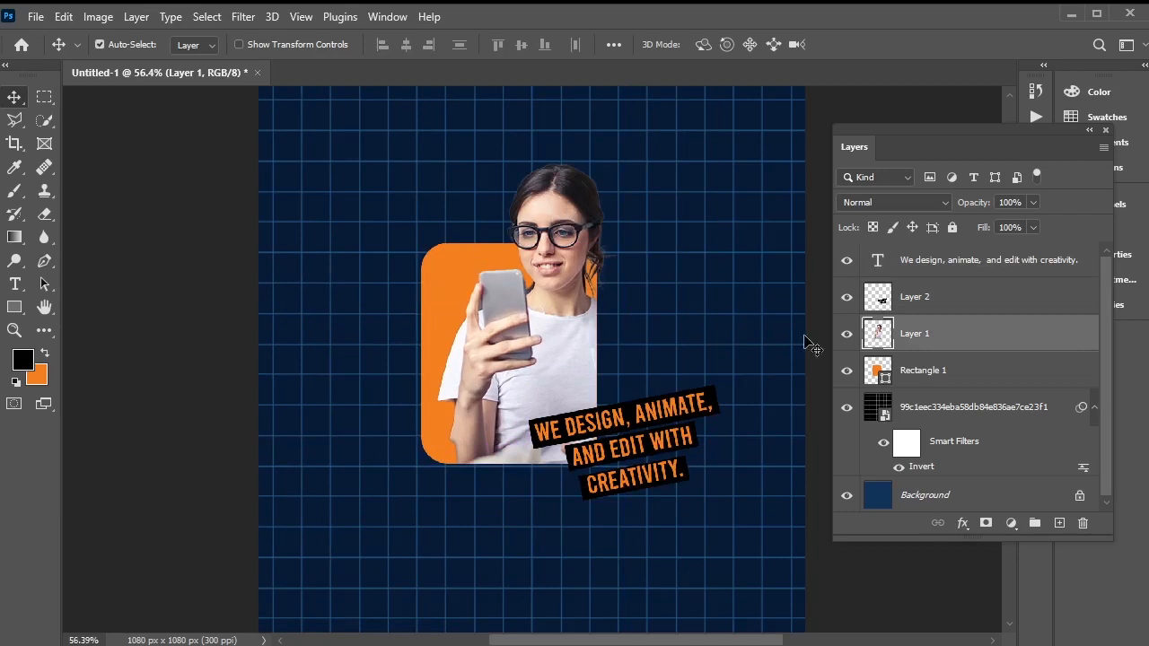
{"action": "left_click", "coordinate": [938, 370], "text": "shift"}
{"action": "left_click", "coordinate": [937, 524]}
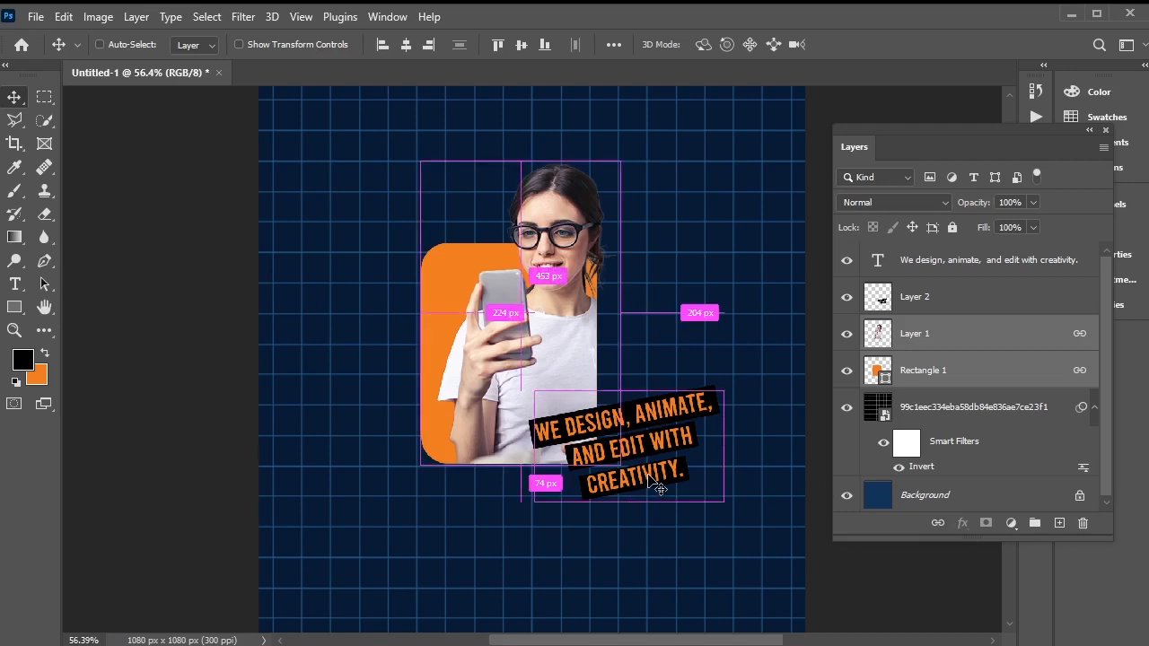
{"action": "key", "text": "ctrl+t"}
{"action": "left_click_drag", "start_coordinate": [625, 158], "coordinate": [679, 116]}
{"action": "left_click_drag", "start_coordinate": [599, 257], "coordinate": [588, 288]}
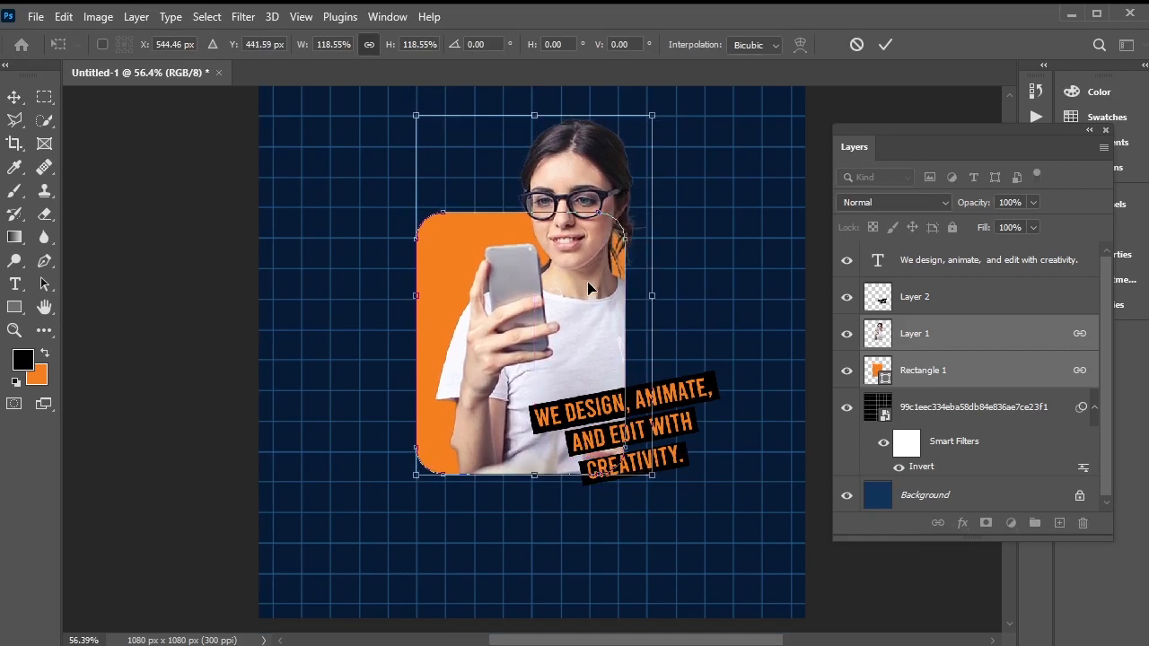
{"action": "key", "text": "Return"}
Step: Enlarge the linked tagline and black bars slightly and place them over the lower-right part of the woman and orange rectangle
{"action": "left_click", "coordinate": [653, 410]}
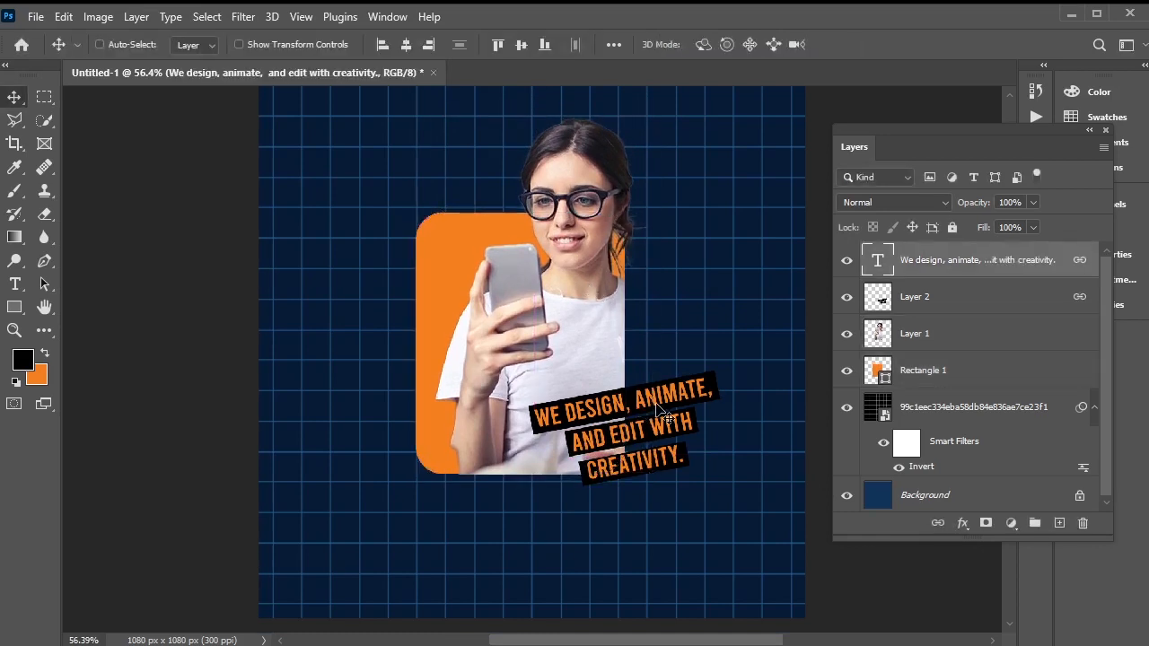
{"action": "key", "text": "ctrl+t"}
{"action": "left_click_drag", "start_coordinate": [726, 372], "coordinate": [761, 335]}
{"action": "left_click_drag", "start_coordinate": [670, 390], "coordinate": [703, 375]}
{"action": "key", "text": "Return"}
{"action": "scroll", "coordinate": [726, 398], "scroll_direction": "down", "scroll_amount": 2}
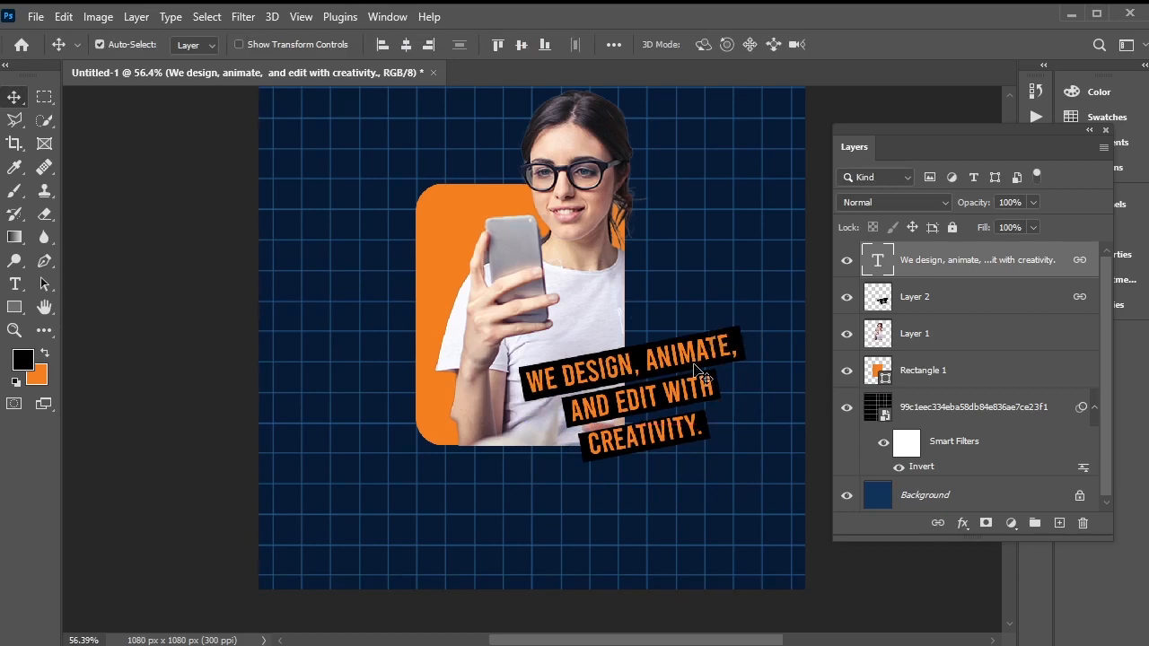
{"action": "scroll", "coordinate": [700, 375], "scroll_direction": "up", "scroll_amount": 3}
{"action": "scroll", "coordinate": [700, 375], "scroll_direction": "down", "scroll_amount": 1}
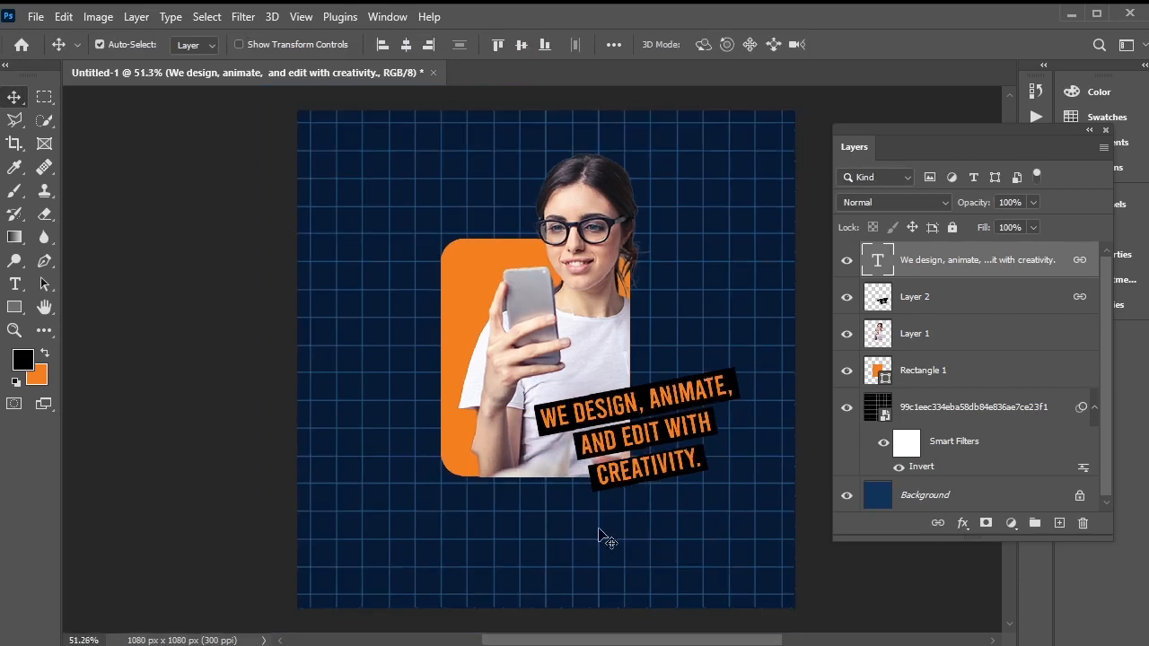
Step: Add the orange 12 pt Bebas text "DM us now for the best design at the best rates!" and move it below the woman
{"action": "left_click", "coordinate": [15, 286]}
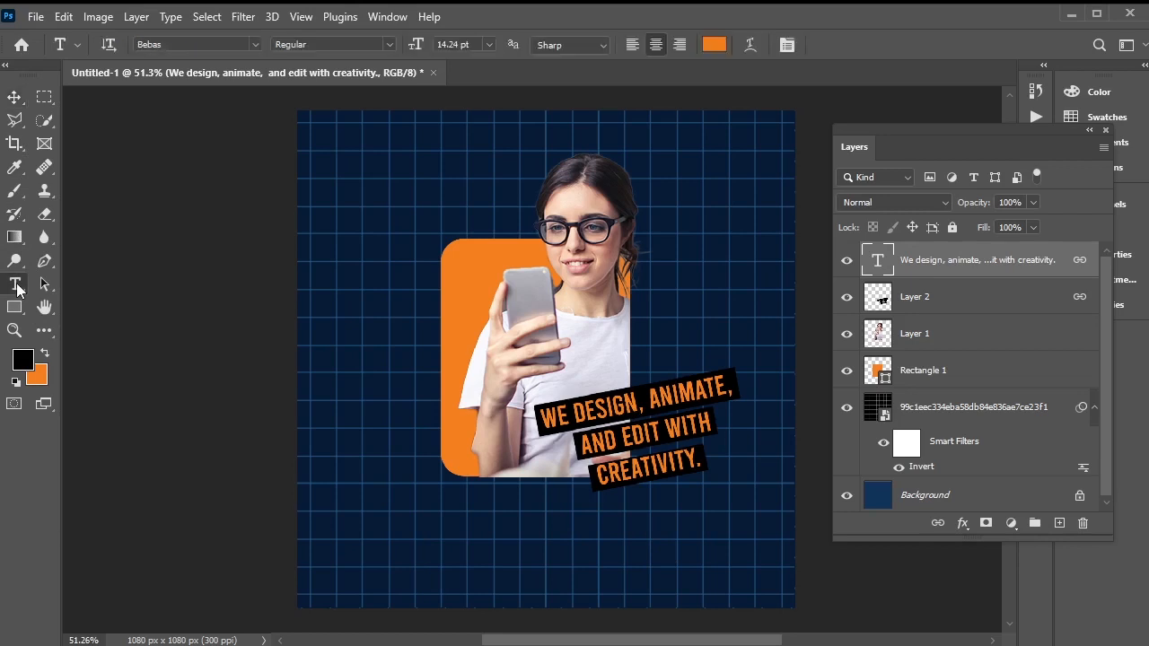
{"action": "left_click", "coordinate": [411, 549]}
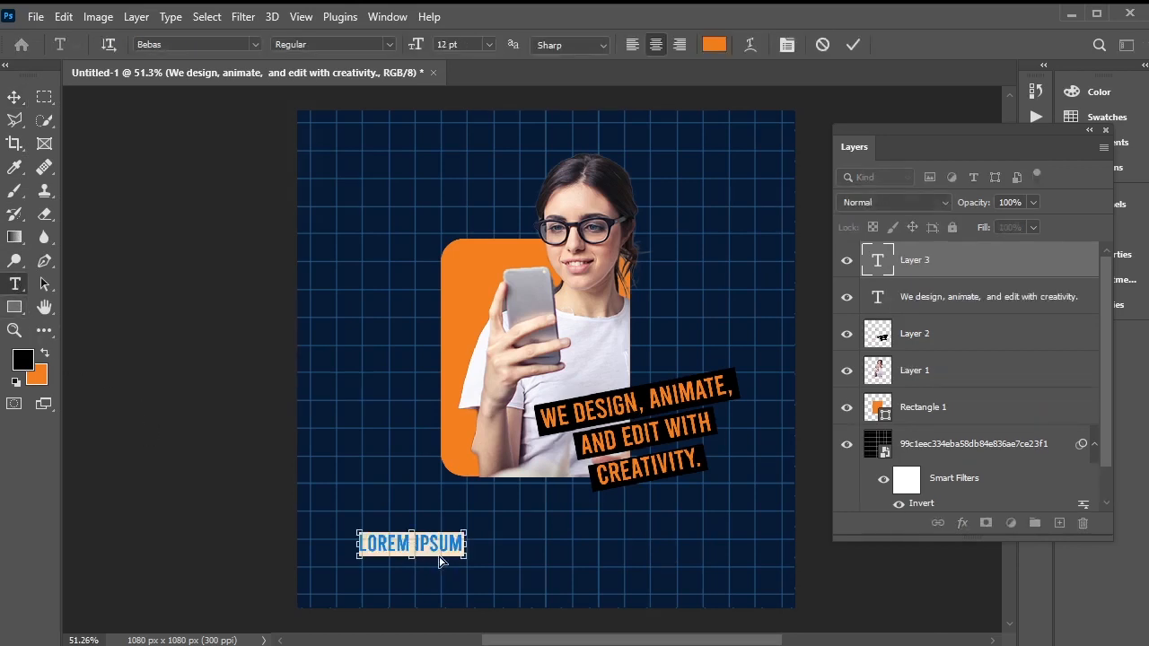
{"action": "type", "text": "FOR THE BEST DESIGN AT THE BEST RATES"}
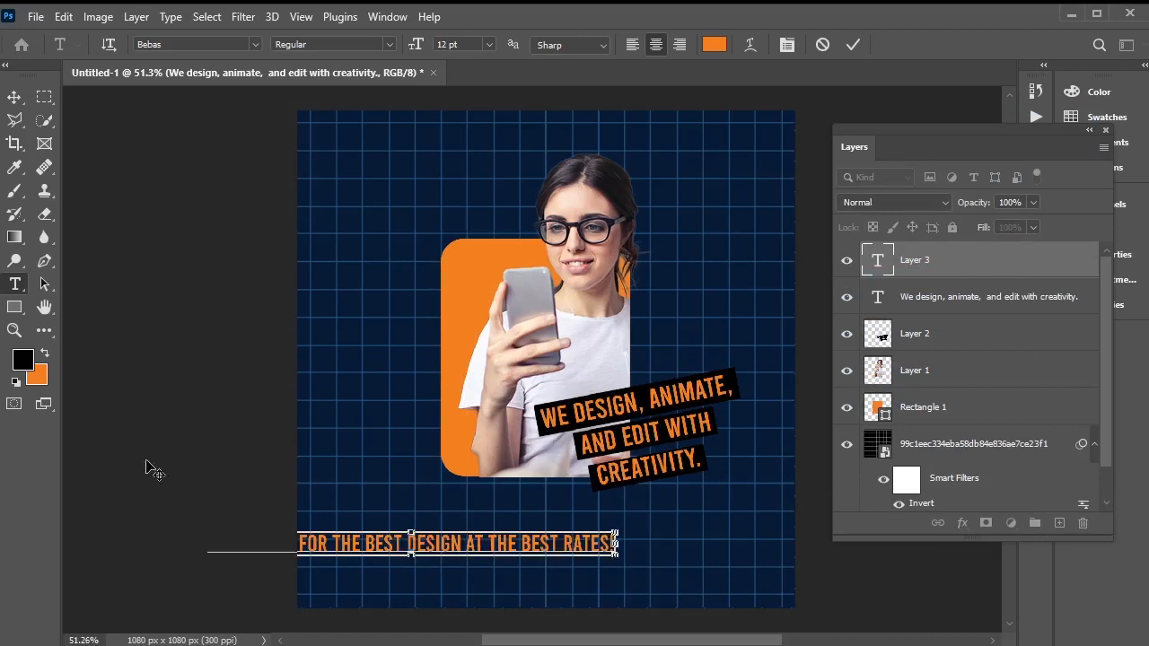
{"action": "left_click", "coordinate": [14, 97]}
{"action": "left_click_drag", "start_coordinate": [371, 555], "coordinate": [517, 552]}
Step: Break the call-to-action text into two lines after "DM us now" and colour both lines white (ffffff)
{"action": "left_click", "coordinate": [15, 284]}
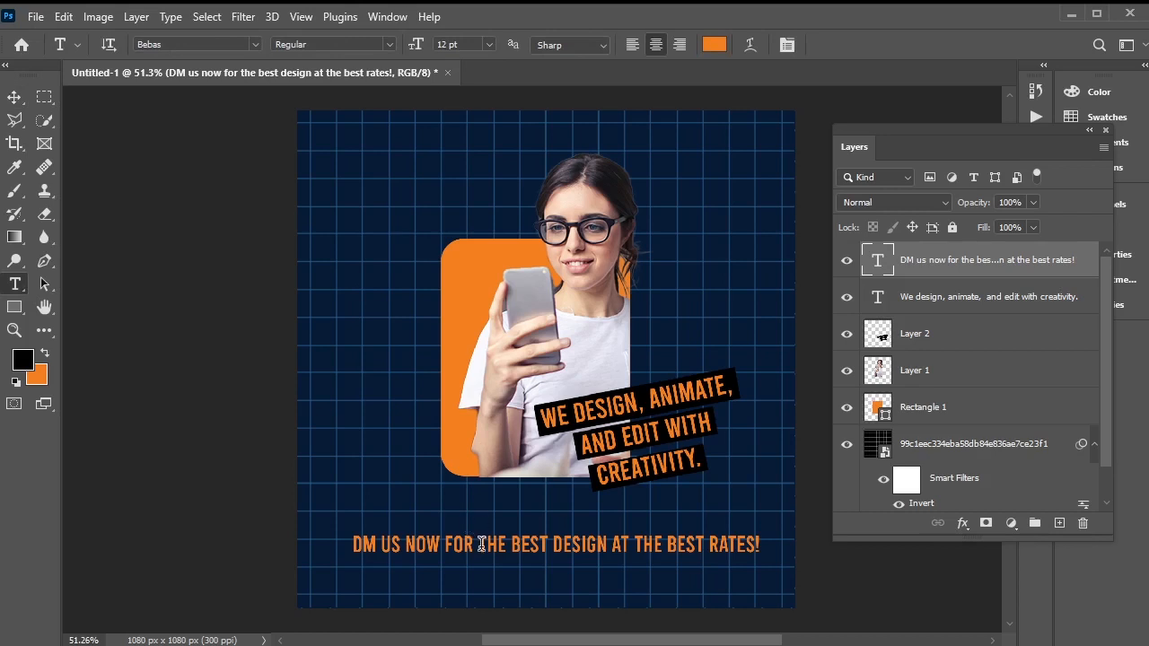
{"action": "left_click", "coordinate": [444, 546]}
{"action": "key", "text": "Return"}
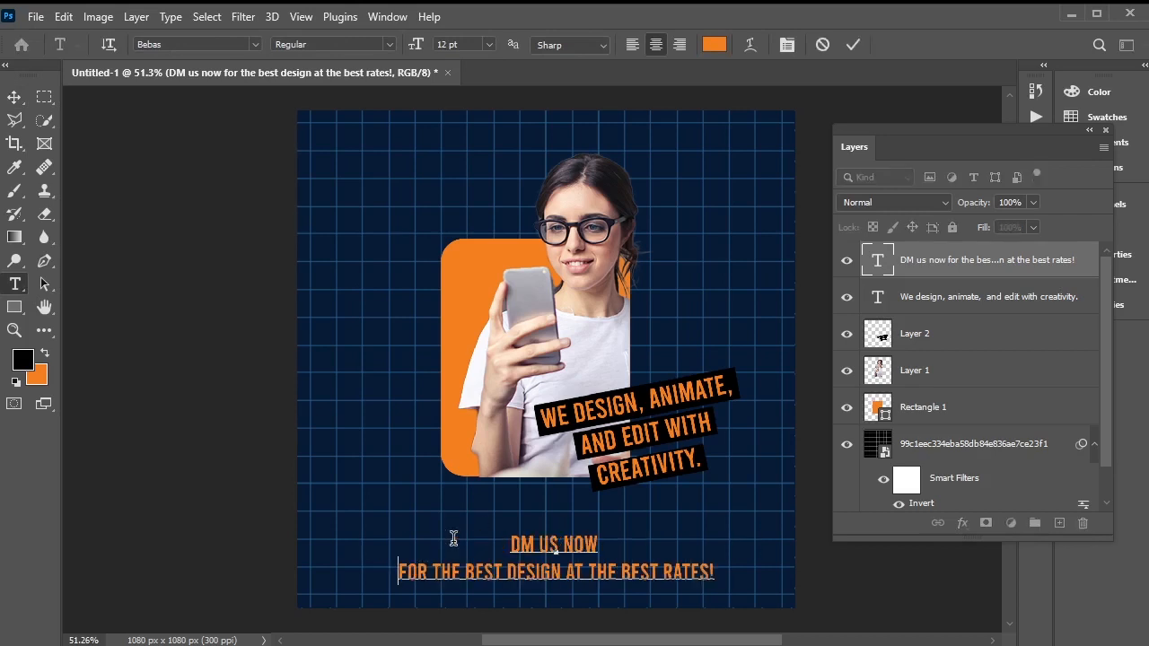
{"action": "left_click_drag", "start_coordinate": [509, 544], "coordinate": [790, 583]}
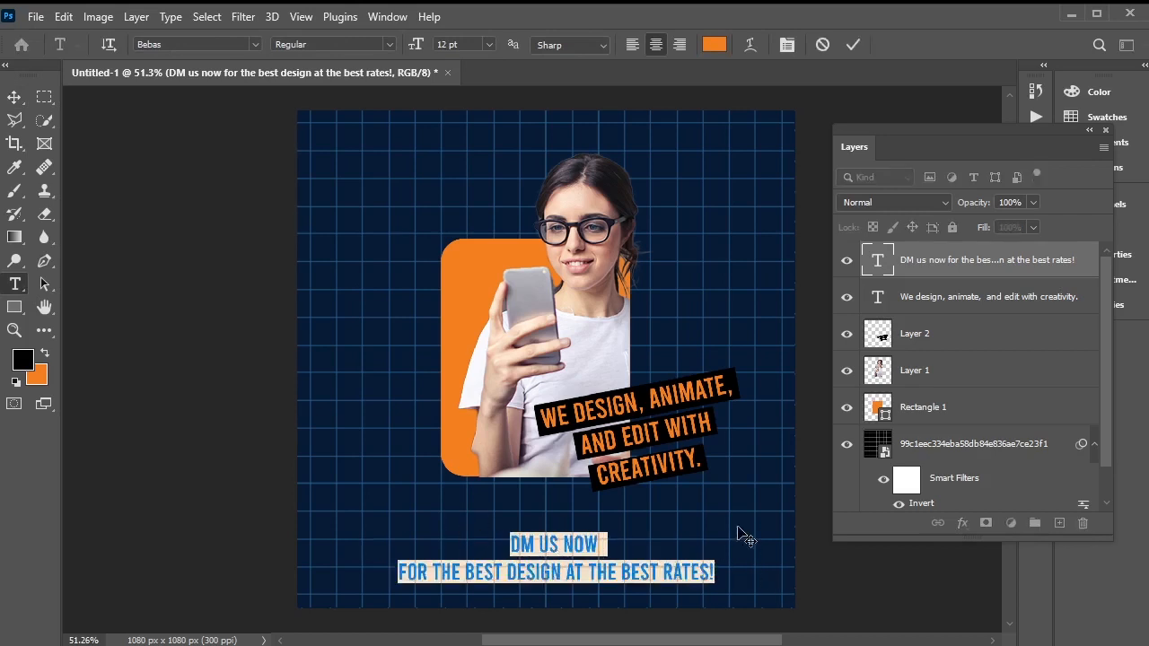
{"action": "left_click", "coordinate": [715, 44]}
{"action": "type", "text": "ffffff"}
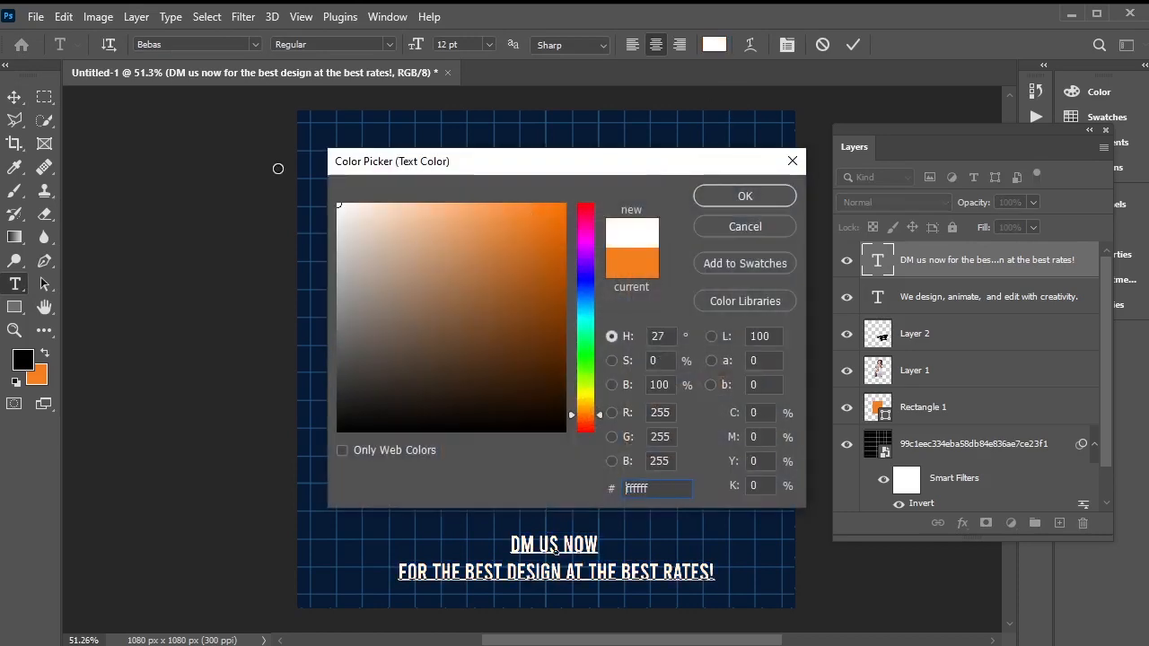
{"action": "left_click", "coordinate": [707, 199]}
Step: Enlarge only the "DM US NOW" line to slightly more than 14 pt and finish editing the text
{"action": "left_click_drag", "start_coordinate": [510, 544], "coordinate": [610, 540]}
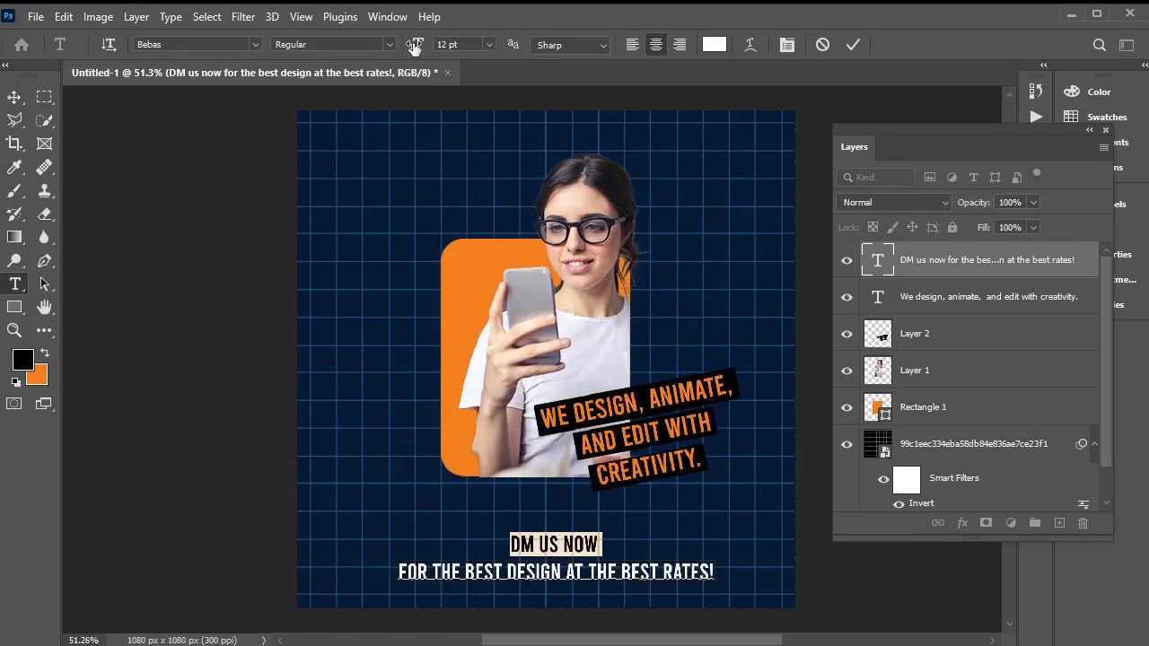
{"action": "left_click_drag", "start_coordinate": [413, 47], "coordinate": [416, 47]}
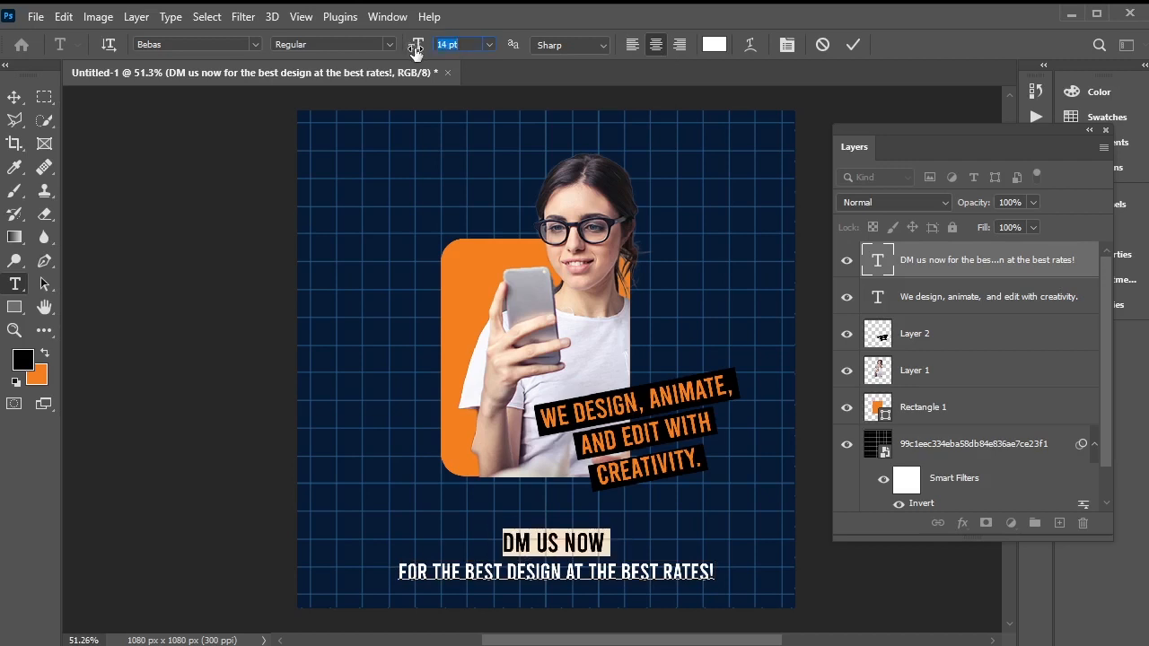
{"action": "left_click", "coordinate": [18, 97]}
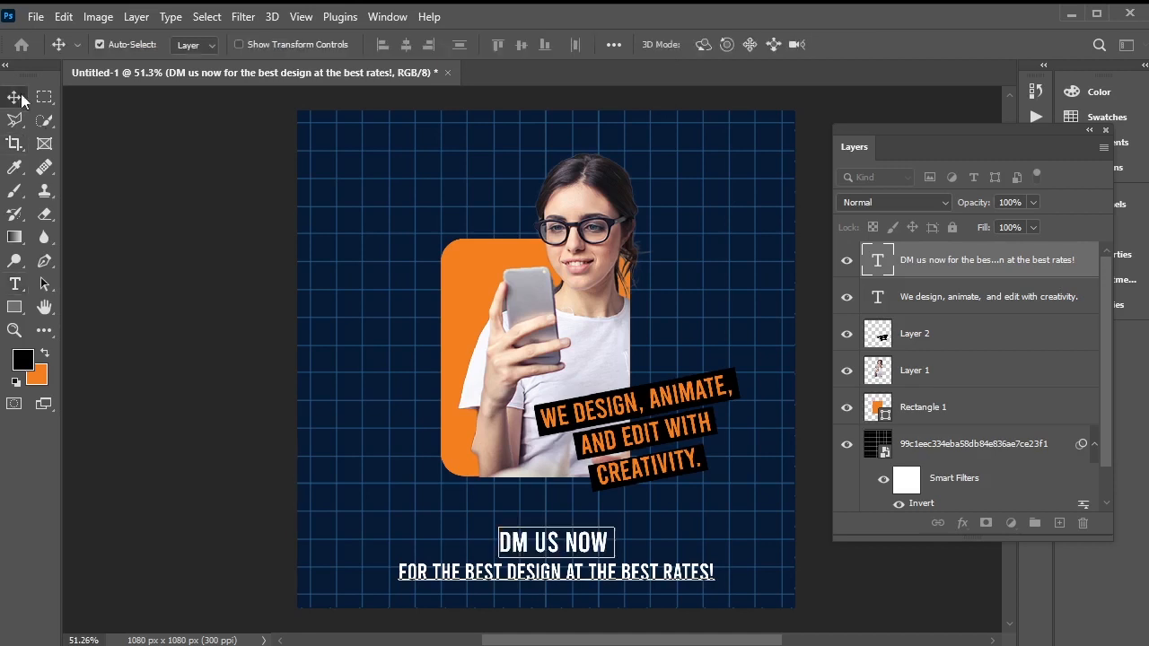
{"action": "left_click_drag", "start_coordinate": [542, 575], "coordinate": [543, 576]}
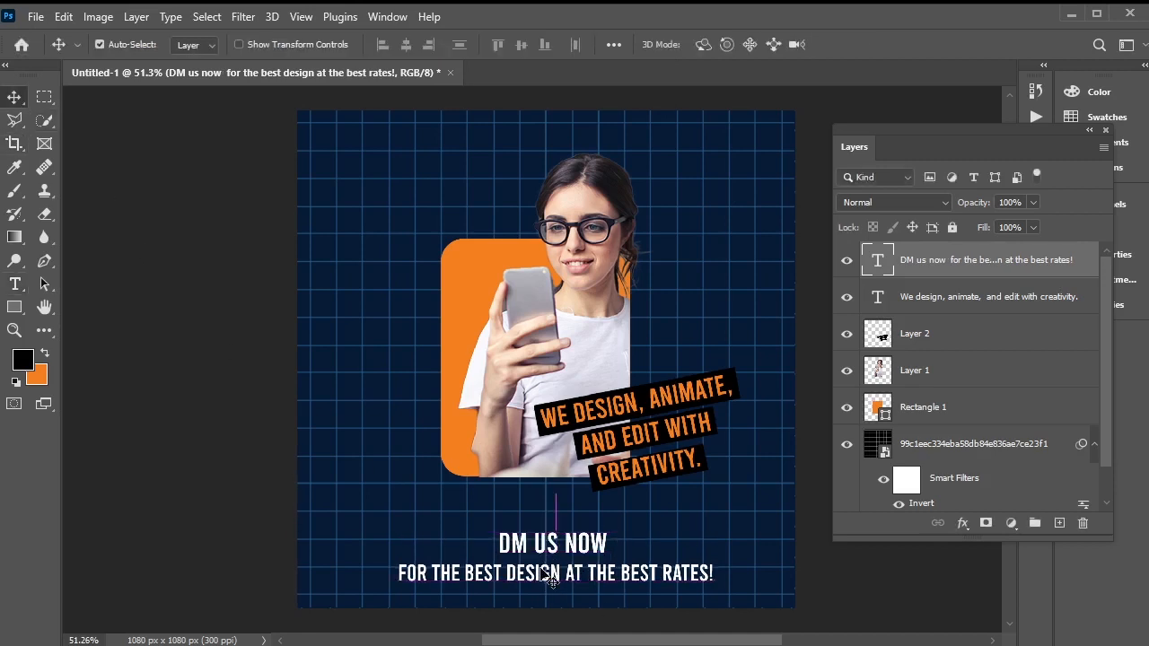
Step: Centre the call-to-action text horizontally on the whole canvas and deselect
{"action": "key", "text": "ctrl+a"}
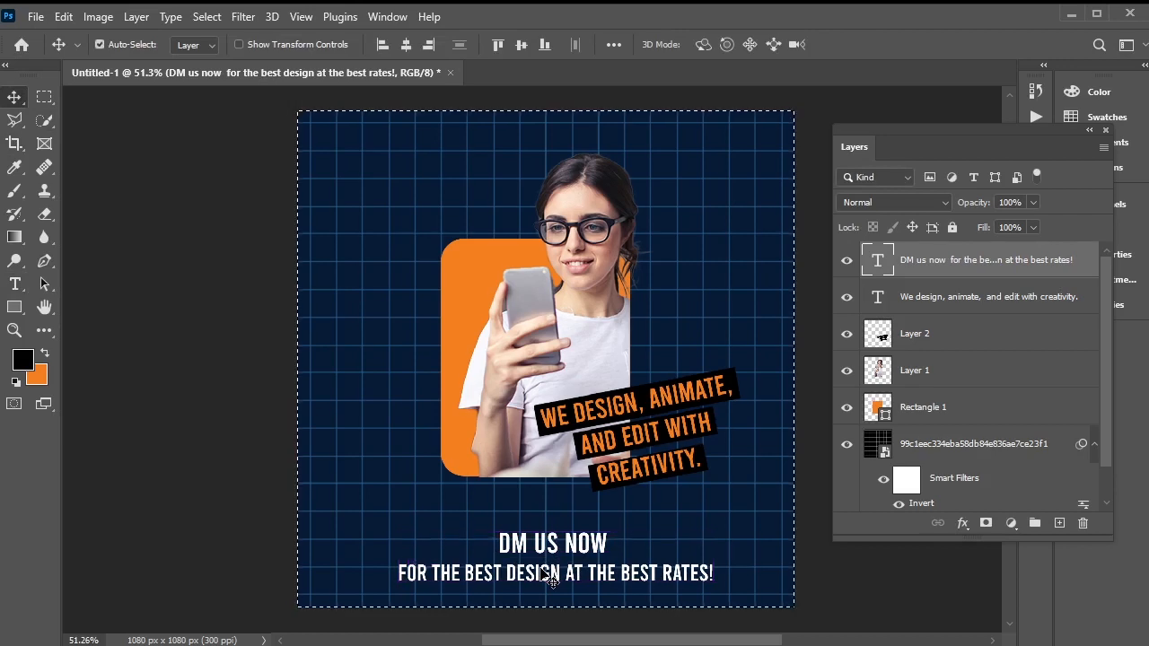
{"action": "left_click", "coordinate": [407, 45]}
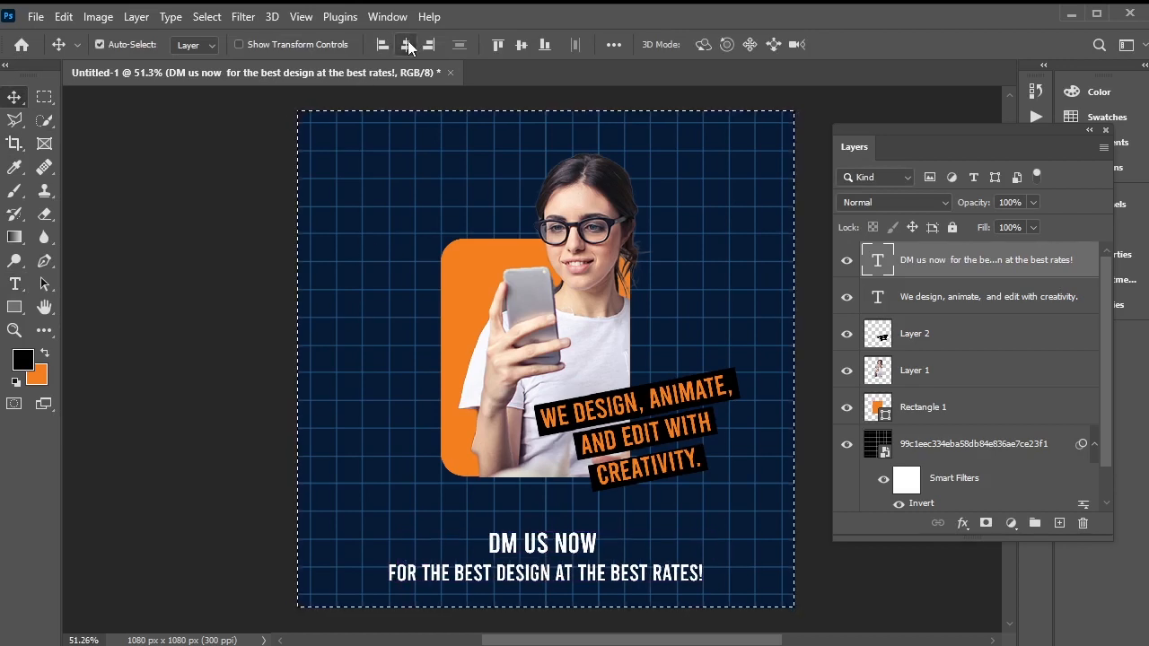
{"action": "key", "text": "ctrl"}
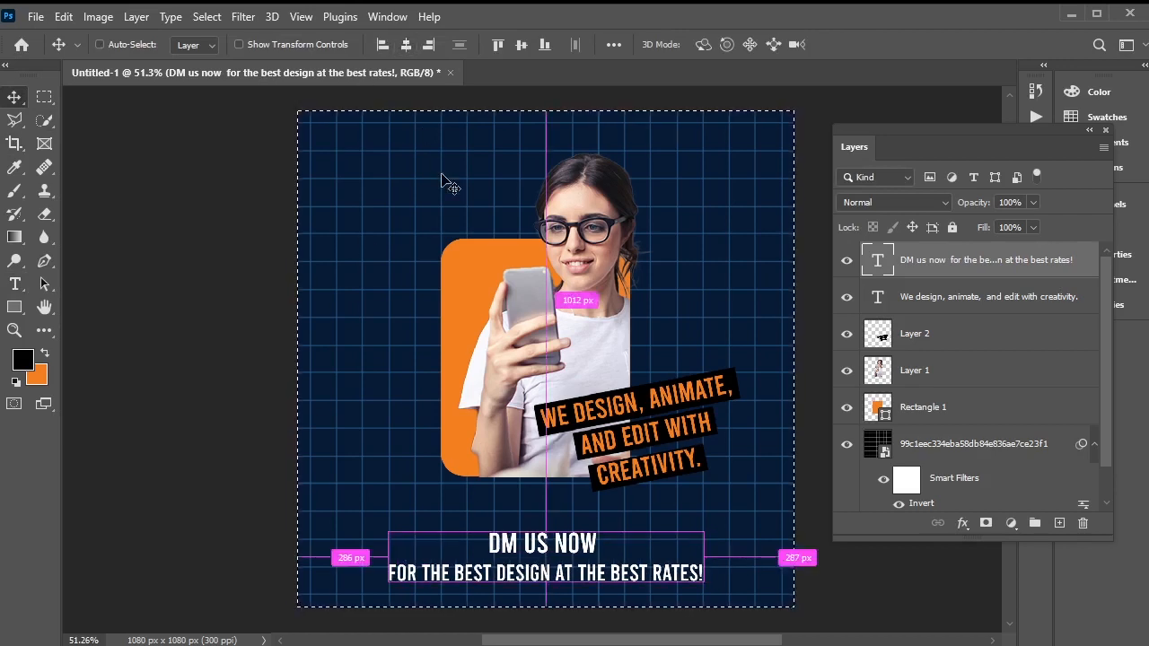
{"action": "key", "text": "ctrl+d"}
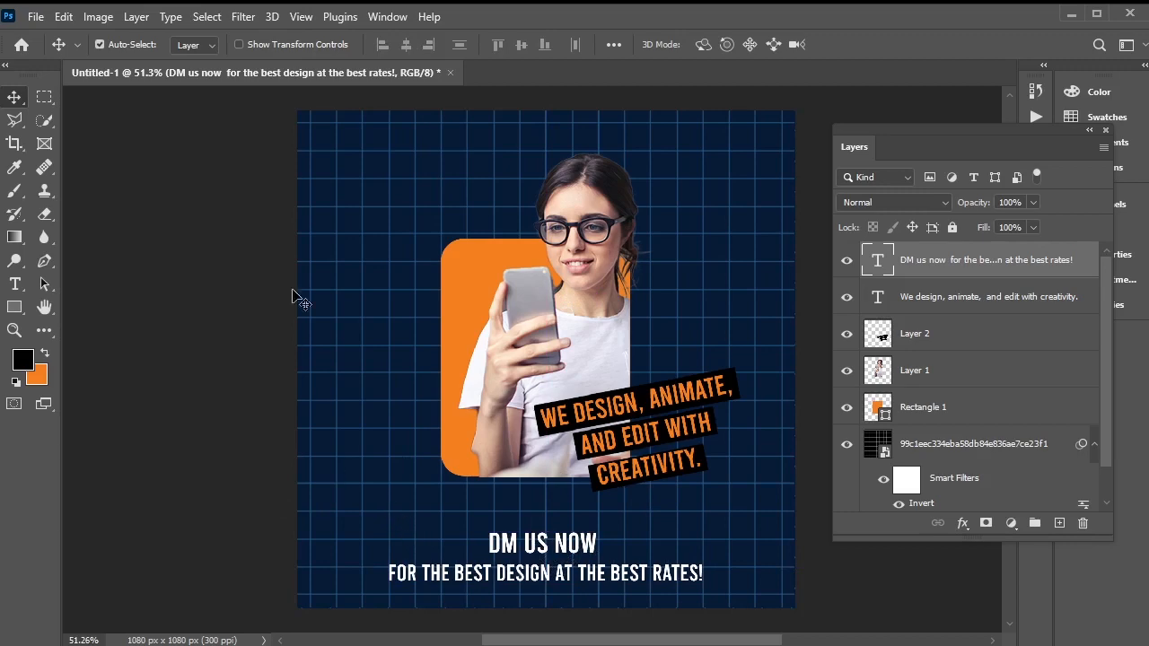
{"action": "left_click", "coordinate": [37, 17]}
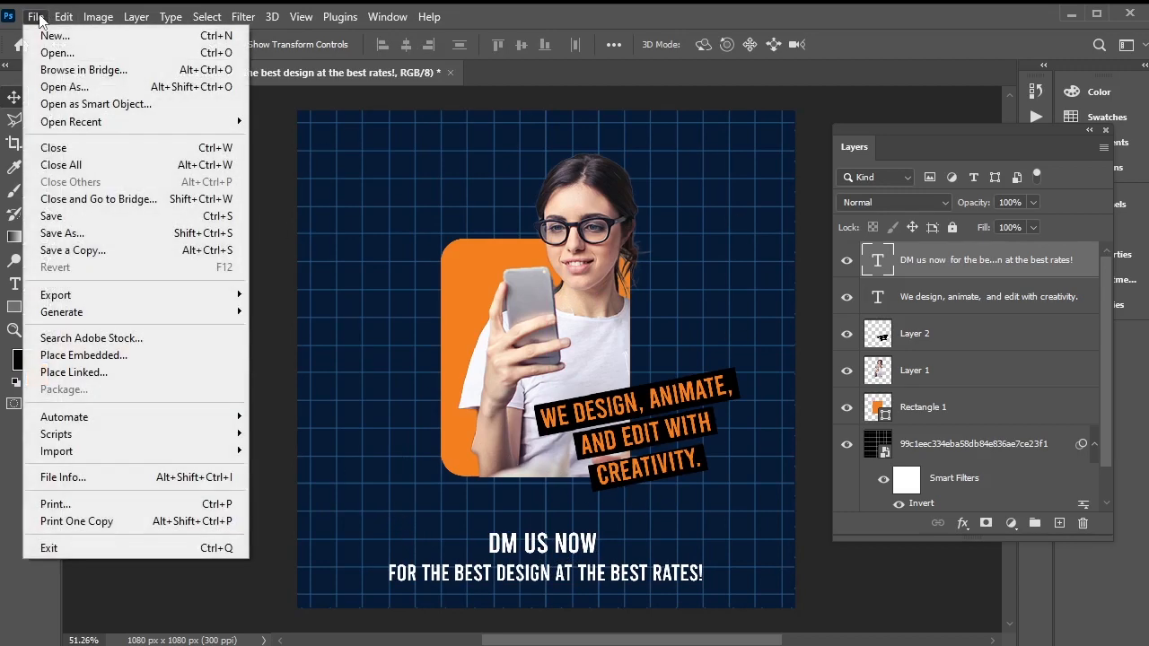
{"action": "left_click", "coordinate": [154, 353]}
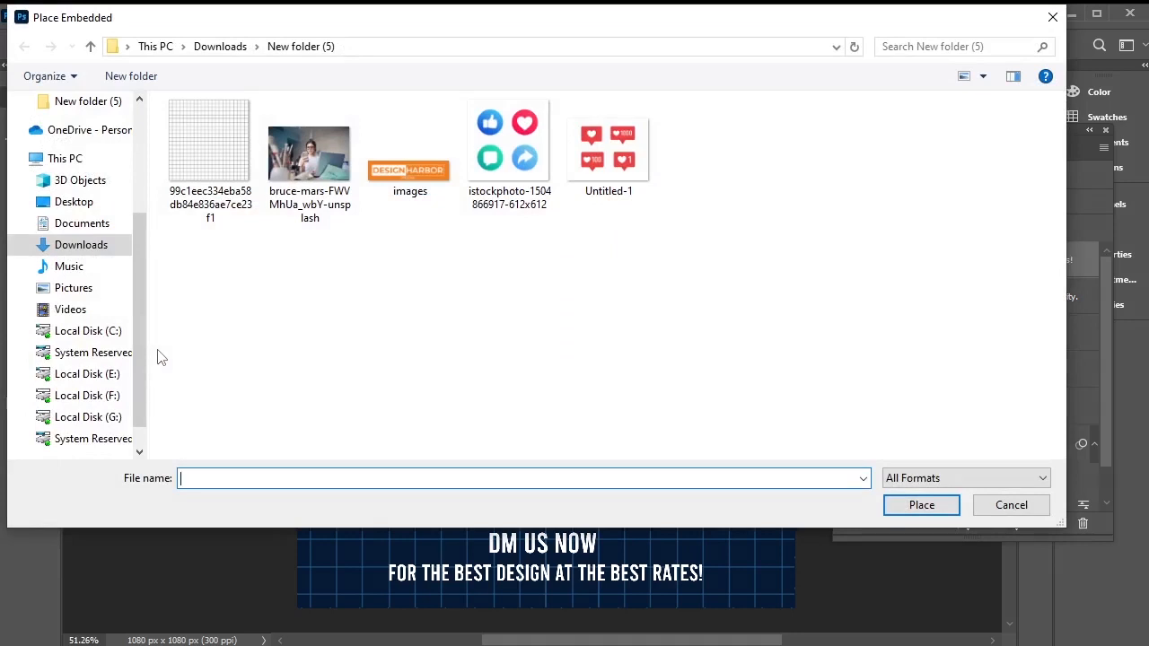
{"action": "left_click", "coordinate": [549, 169]}
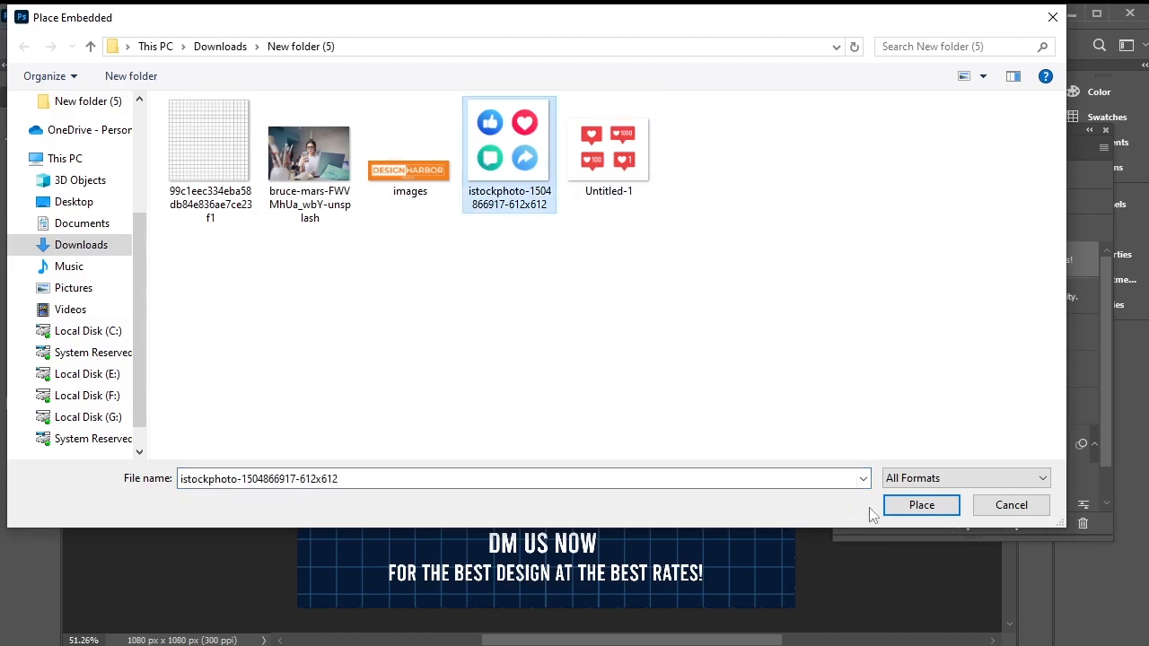
{"action": "left_click", "coordinate": [917, 505]}
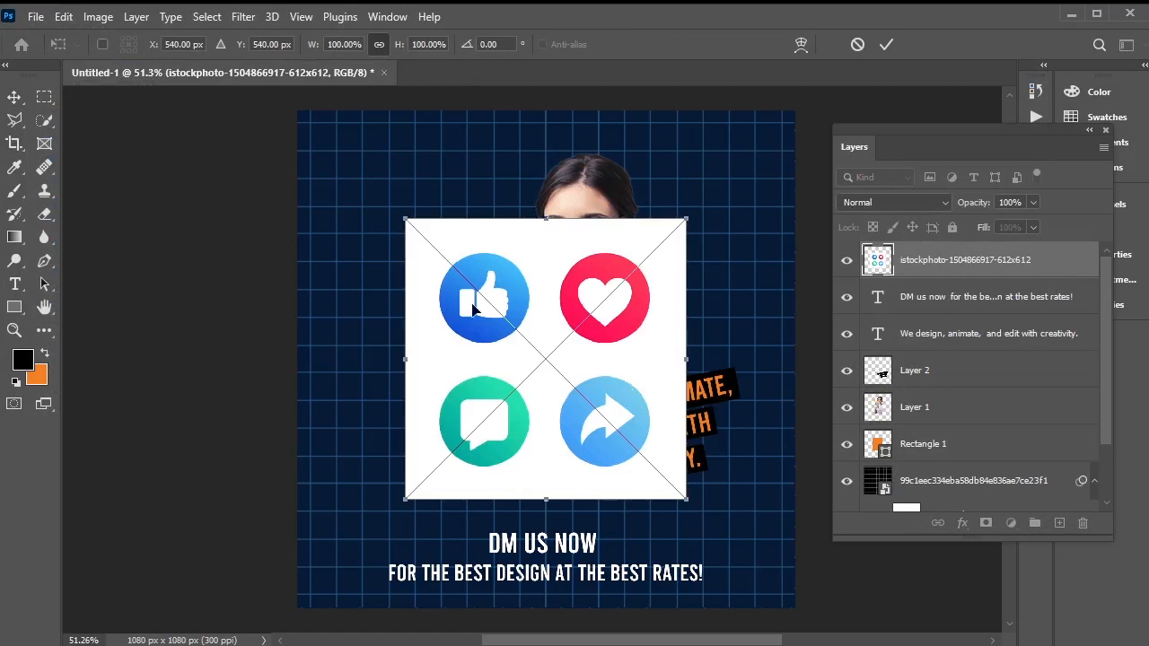
Step: Select the white background around the four social icons with the contiguous Magic Wand, leaving out the white symbols inside them
{"action": "left_click", "coordinate": [44, 119]}
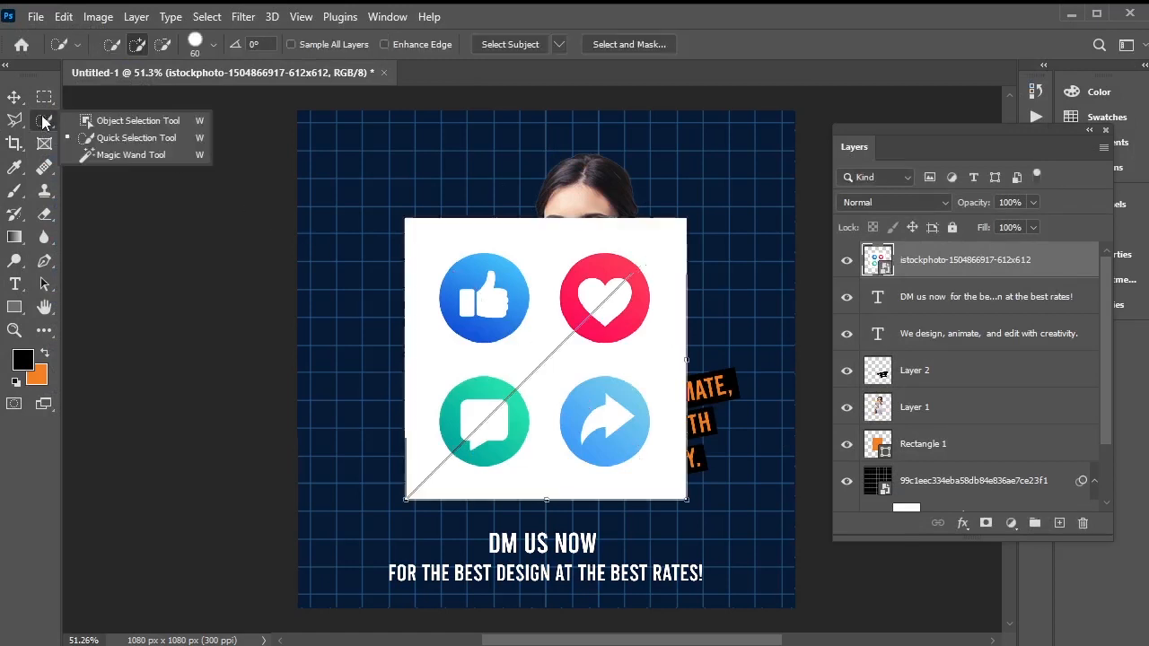
{"action": "left_click", "coordinate": [118, 153]}
{"action": "left_click", "coordinate": [546, 252]}
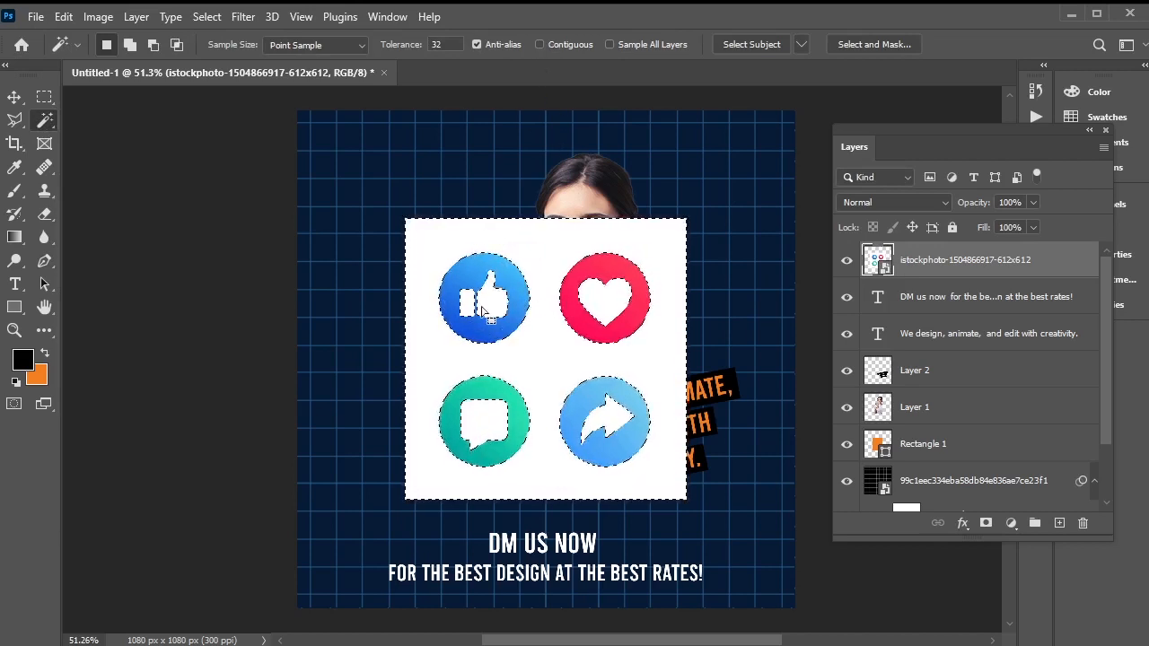
{"action": "left_click", "coordinate": [546, 47]}
{"action": "right_click", "coordinate": [930, 260]}
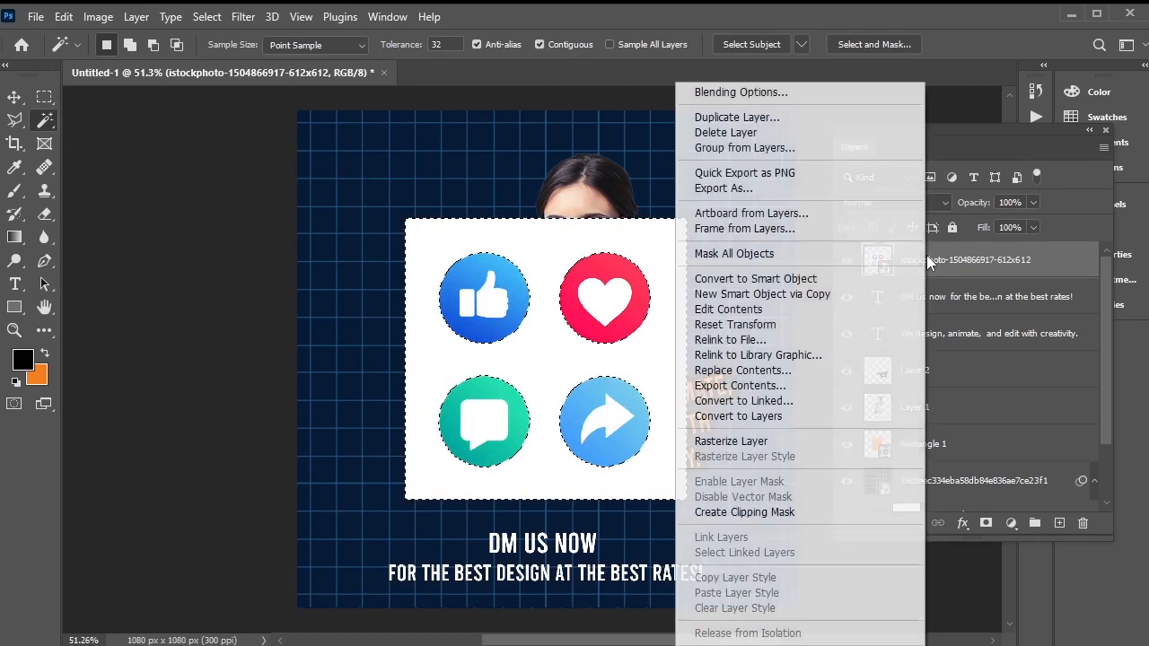
{"action": "left_click", "coordinate": [827, 442]}
{"action": "key", "text": "Delete"}
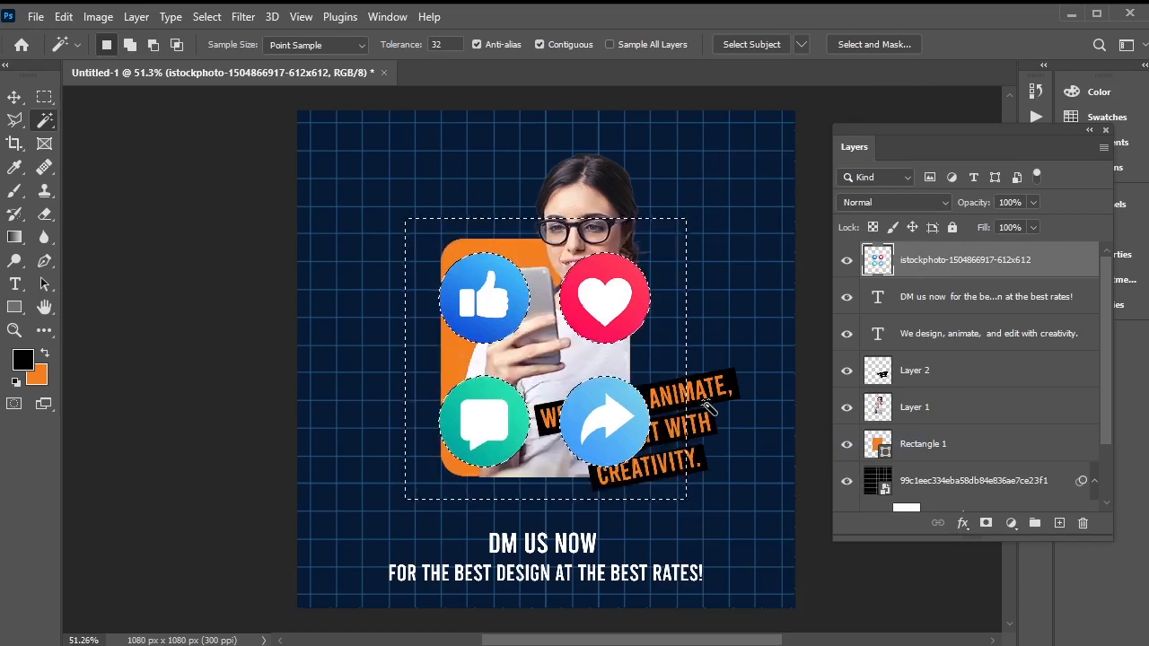
{"action": "key", "text": "ctrl+d"}
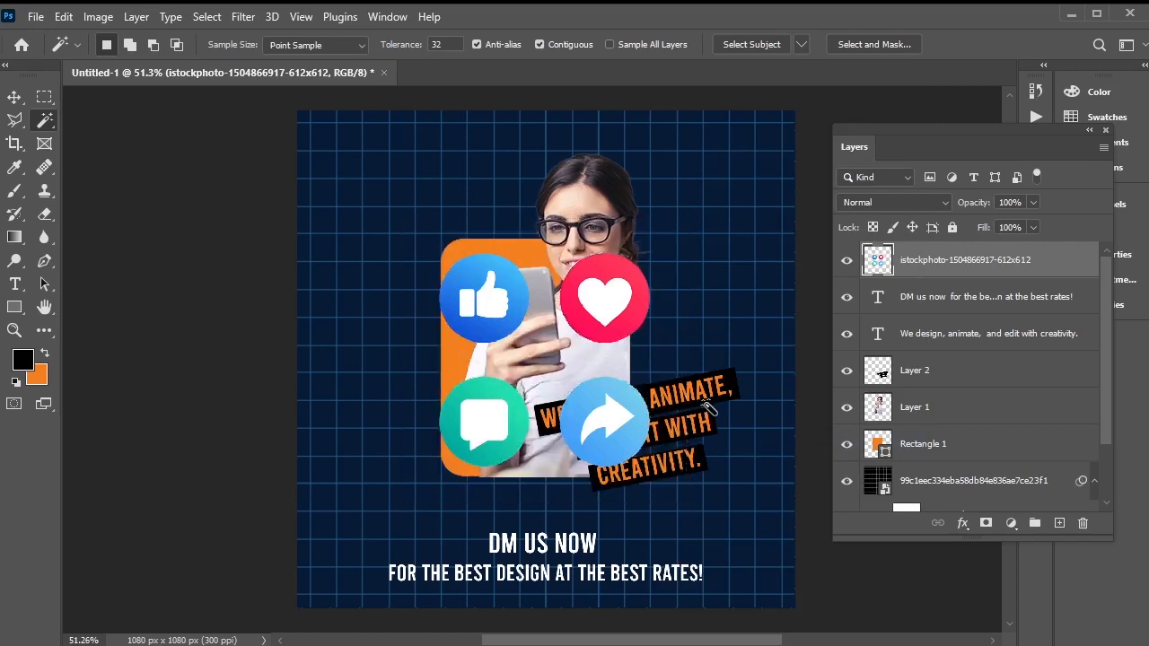
Step: Cut the red heart icon from the icon sheet onto its own layer using a rectangular selection
{"action": "left_click", "coordinate": [44, 97]}
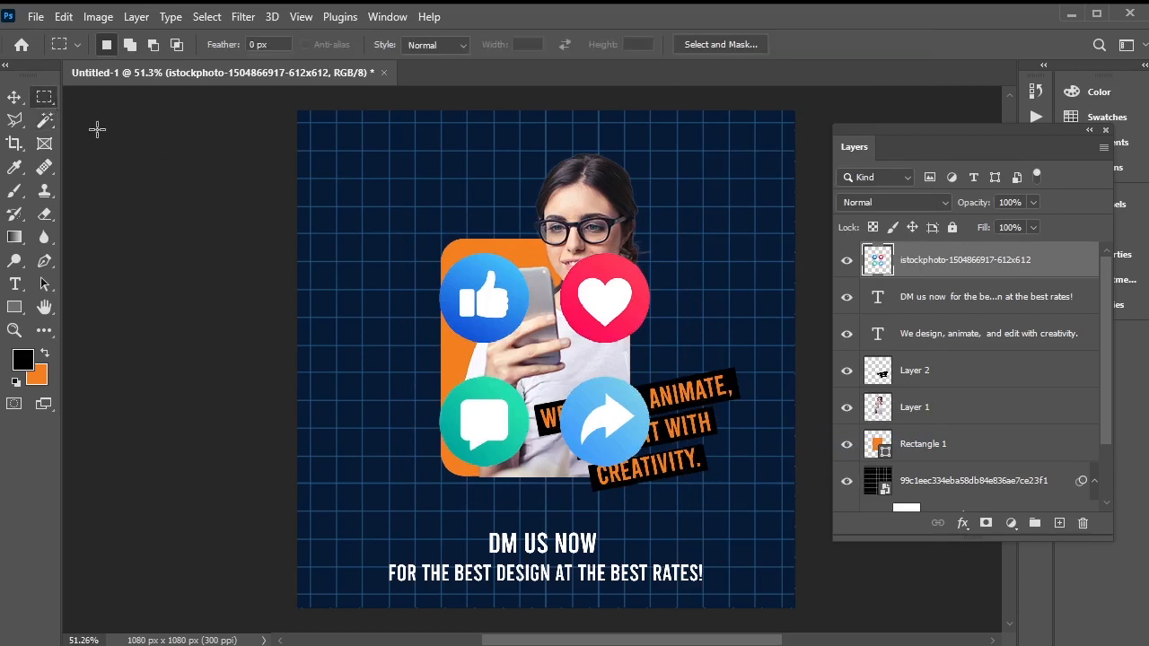
{"action": "left_click_drag", "start_coordinate": [554, 244], "coordinate": [653, 347]}
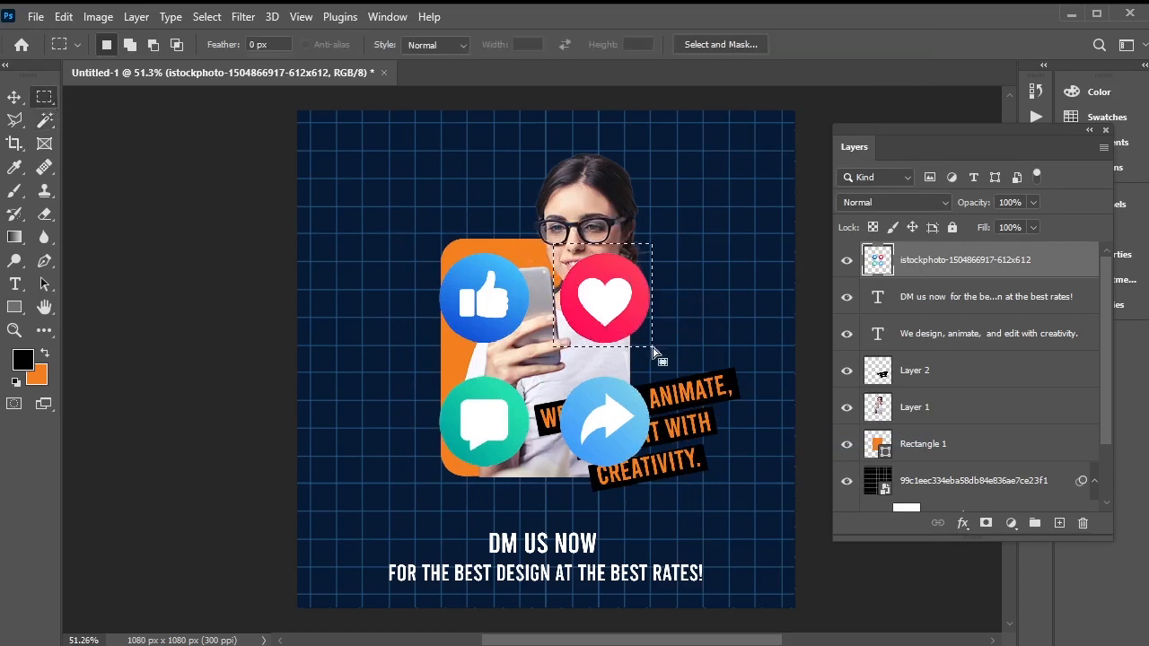
{"action": "right_click", "coordinate": [604, 263]}
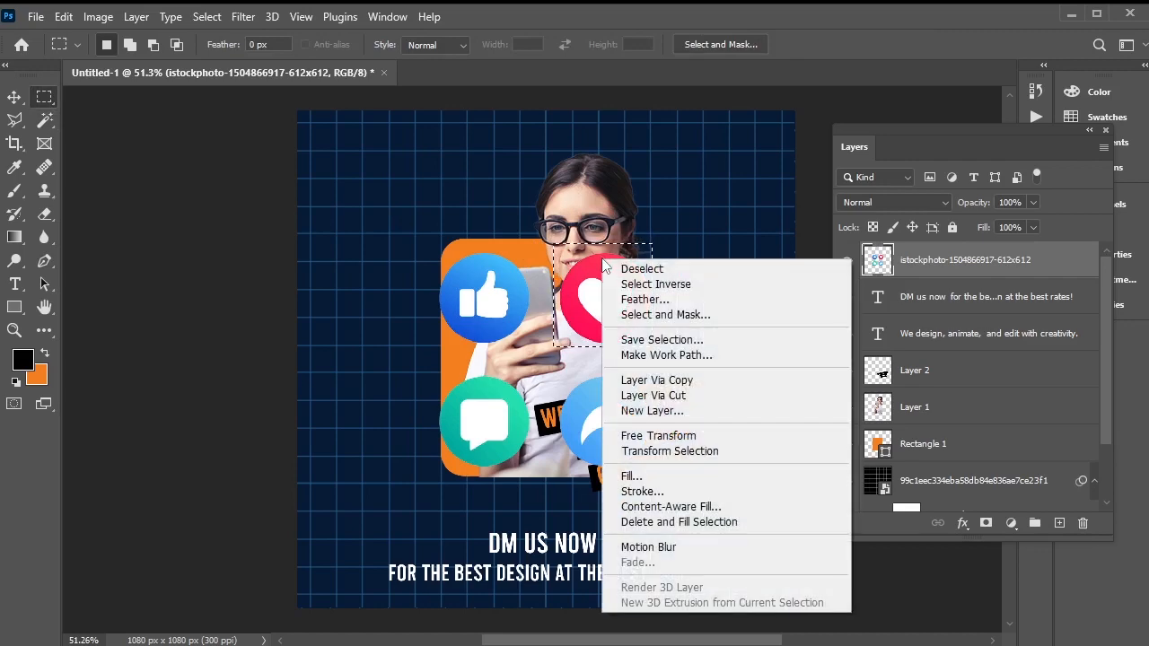
{"action": "left_click", "coordinate": [699, 396]}
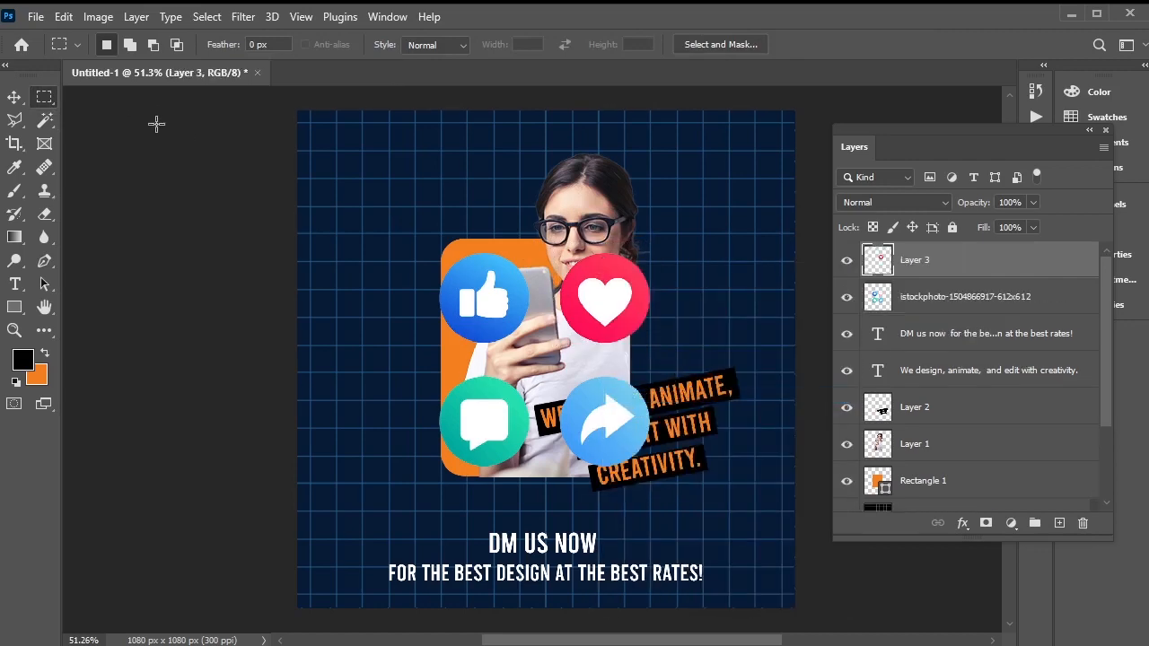
Step: Move the heart icon below the tagline near the canvas's lower right corner, scaled to about 59% and rotated about 11°
{"action": "key", "text": "v"}
{"action": "left_click_drag", "start_coordinate": [611, 281], "coordinate": [756, 492]}
{"action": "key", "text": "ctrl+t"}
{"action": "left_click_drag", "start_coordinate": [707, 526], "coordinate": [731, 525]}
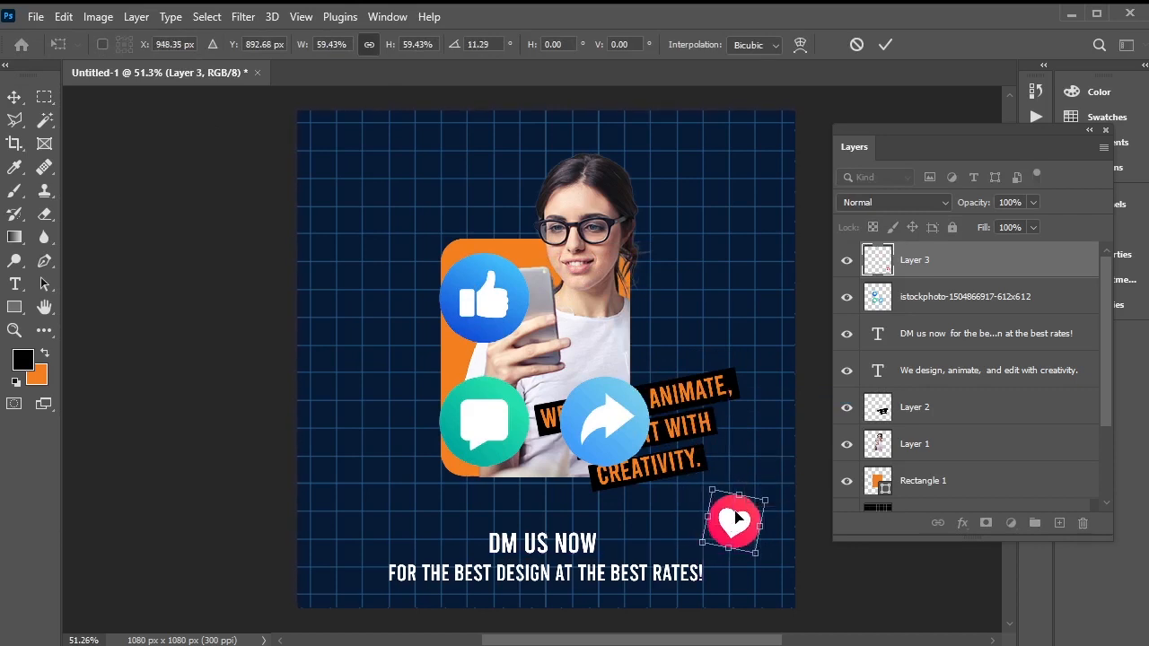
Step: Cut the light-blue share icon from the icon sheet layer onto its own layer using a rectangular selection
{"action": "left_click", "coordinate": [45, 99]}
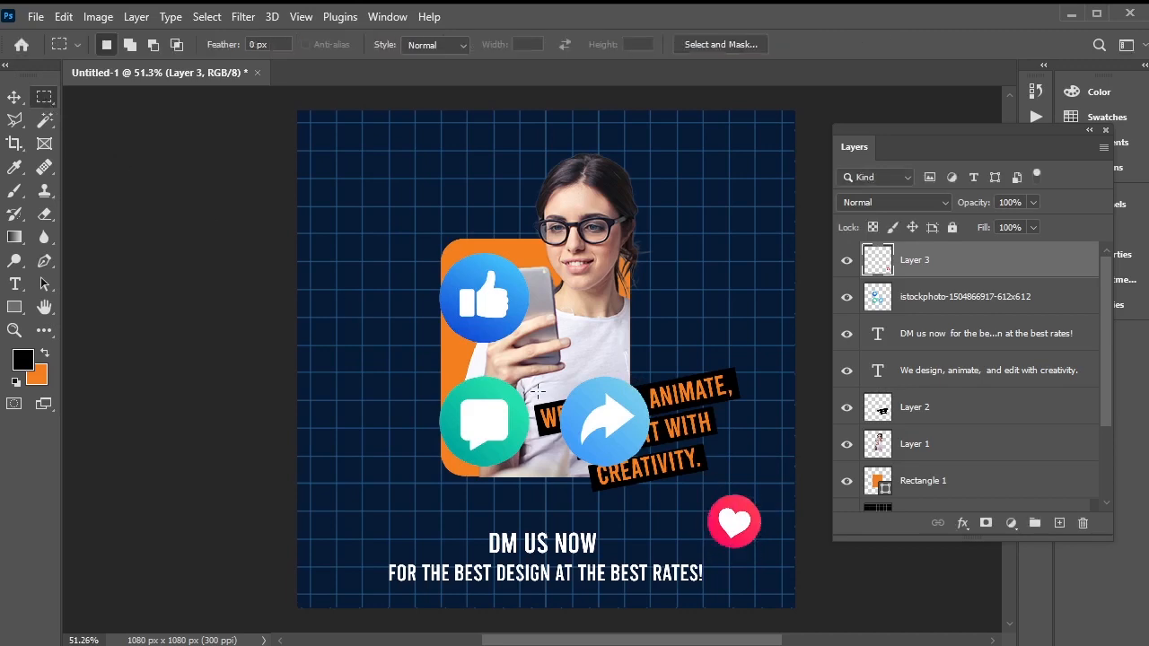
{"action": "left_click_drag", "start_coordinate": [555, 369], "coordinate": [658, 473]}
{"action": "key", "text": "alt+bracketleft"}
{"action": "right_click", "coordinate": [632, 385]}
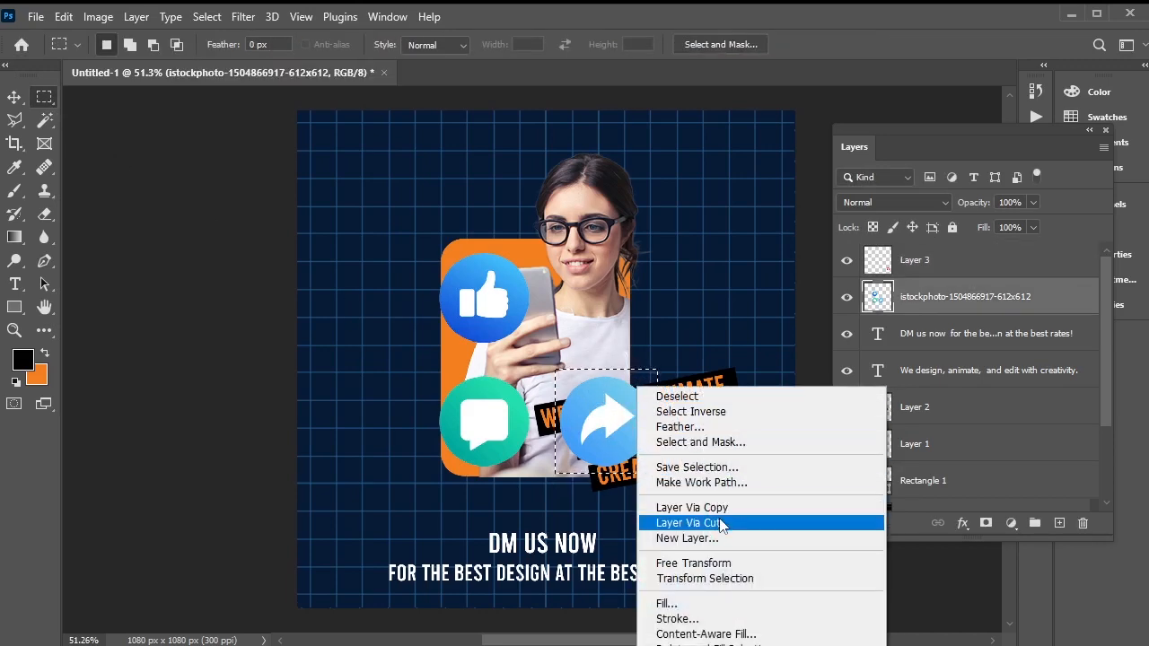
{"action": "left_click", "coordinate": [718, 525]}
Step: Move the share icon to the right of the woman's head, scaled to about 72% and rotated about -10°
{"action": "key", "text": "v"}
{"action": "left_click_drag", "start_coordinate": [628, 415], "coordinate": [730, 235]}
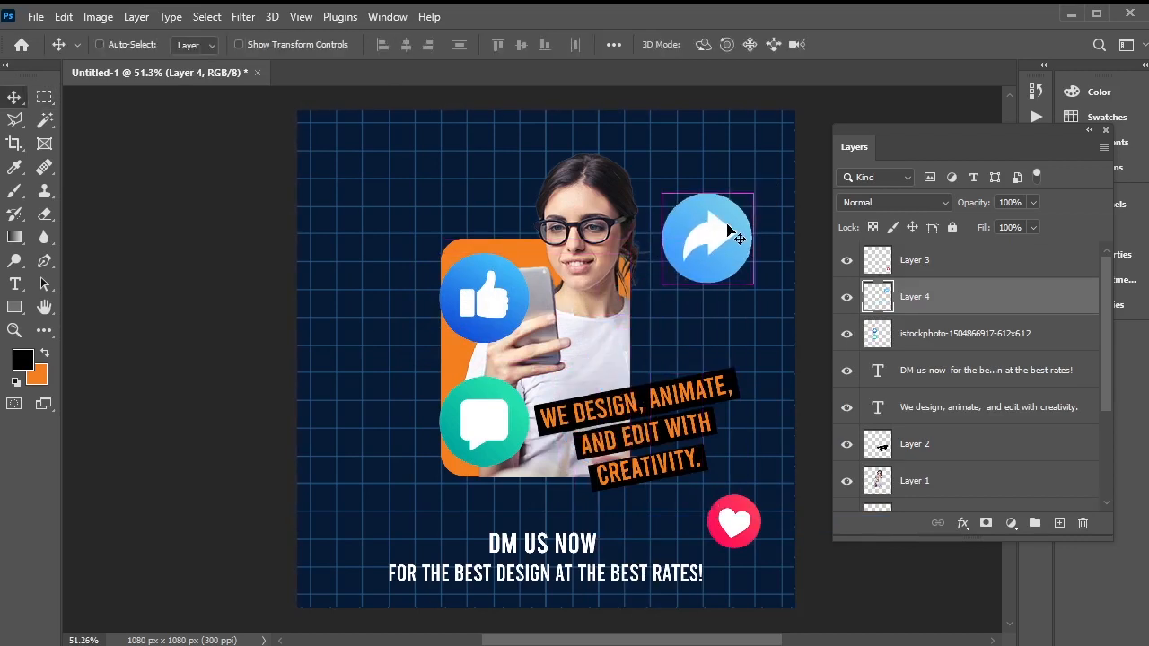
{"action": "key", "text": "ctrl+t"}
{"action": "left_click_drag", "start_coordinate": [755, 195], "coordinate": [738, 229]}
{"action": "left_click_drag", "start_coordinate": [746, 289], "coordinate": [753, 280]}
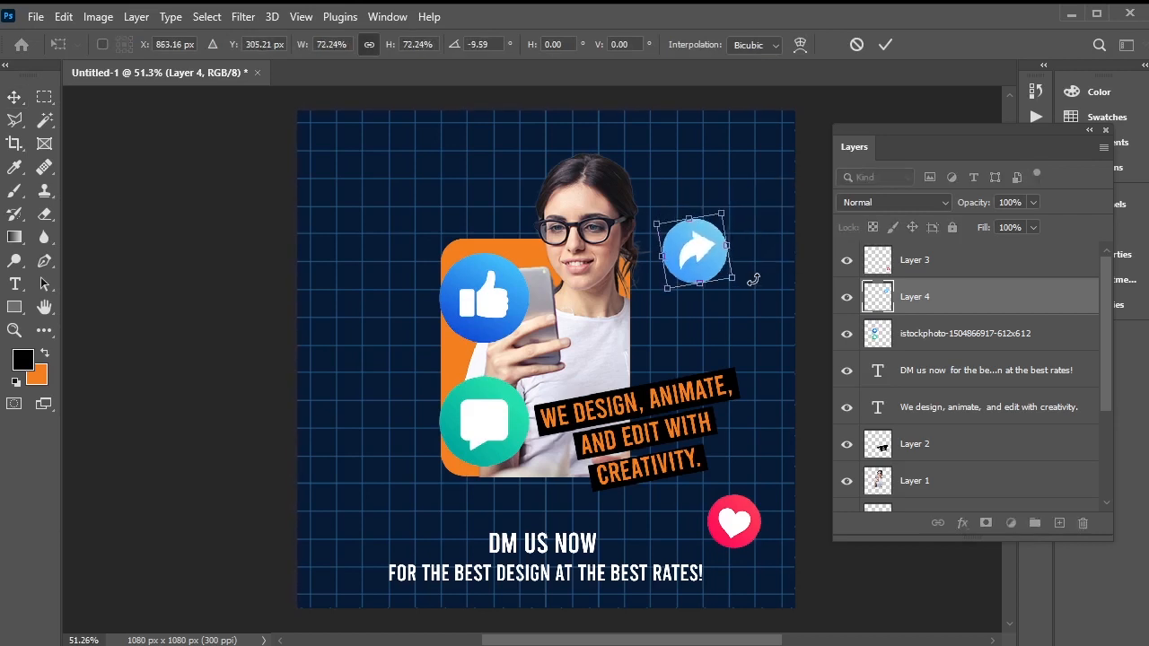
{"action": "key", "text": "Return"}
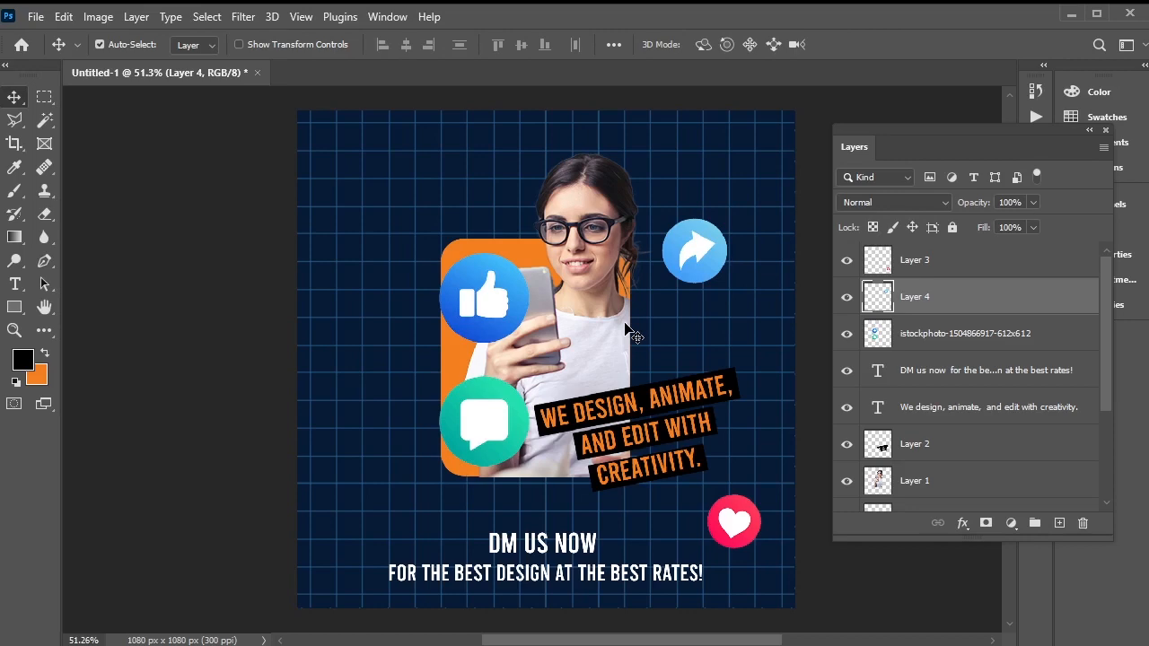
Step: Cut the green comment icon from the icon sheet layer onto its own layer using a rectangular selection
{"action": "key", "text": "m"}
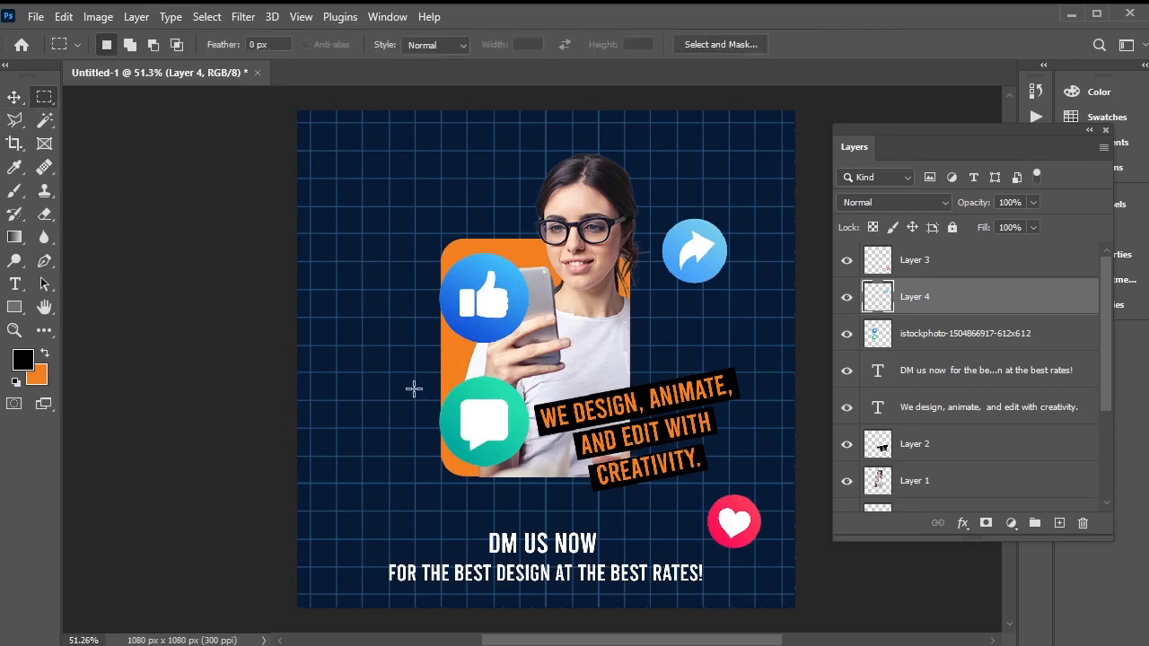
{"action": "left_click_drag", "start_coordinate": [427, 372], "coordinate": [537, 476]}
{"action": "key", "text": "alt+bracketleft"}
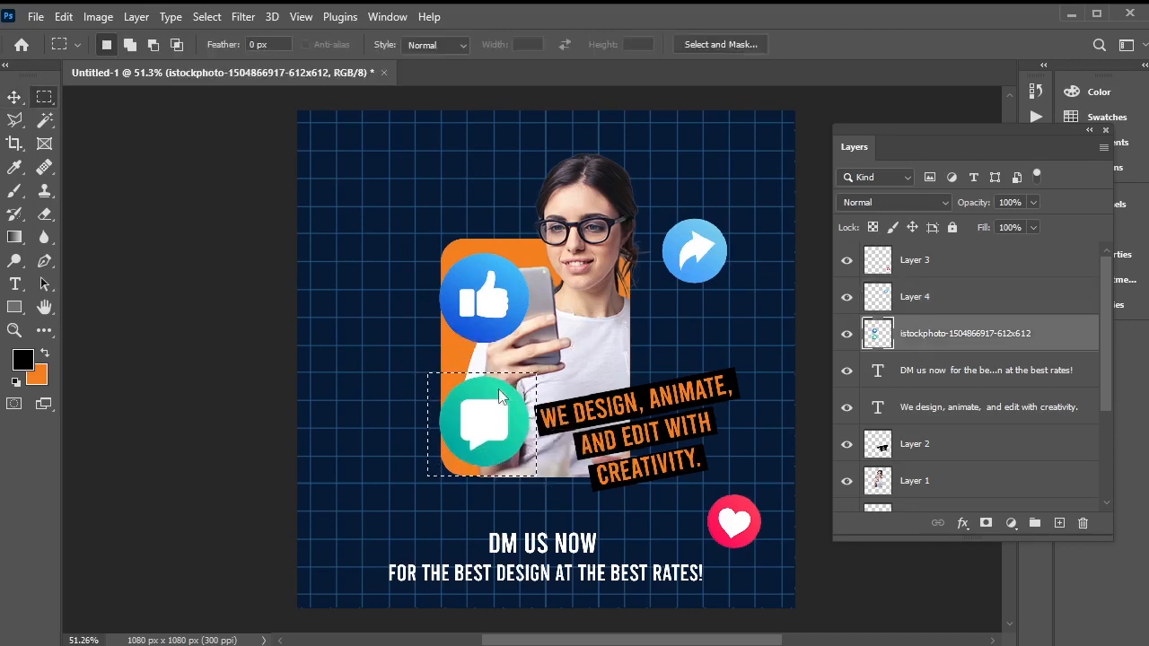
{"action": "right_click", "coordinate": [500, 398]}
{"action": "left_click", "coordinate": [547, 520]}
Step: Move the comment icon to the left of the orange rectangle, scaled to about 63% and rotated about -26°
{"action": "key", "text": "v"}
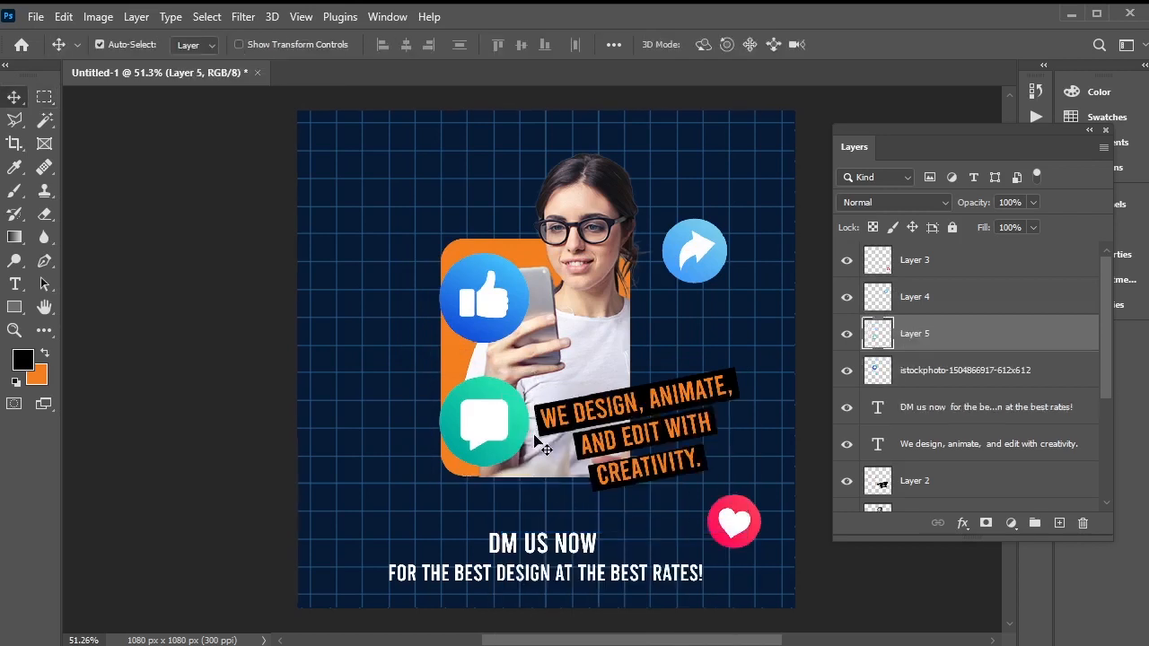
{"action": "left_click_drag", "start_coordinate": [535, 440], "coordinate": [411, 435]}
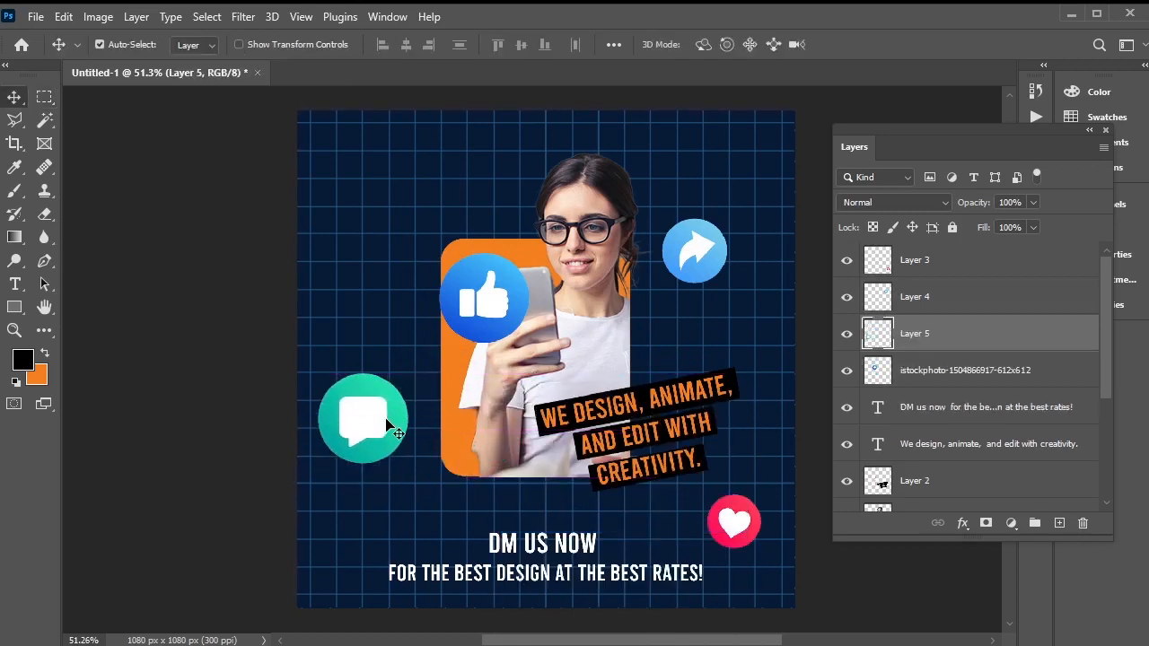
{"action": "key", "text": "ctrl+t"}
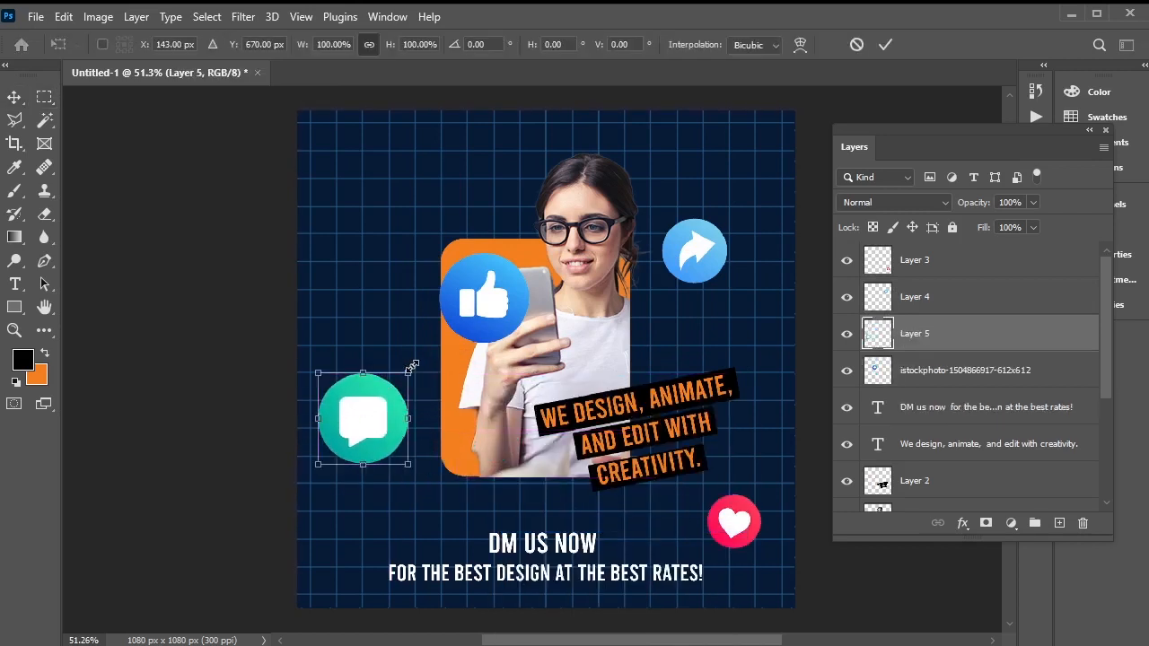
{"action": "left_click_drag", "start_coordinate": [411, 366], "coordinate": [372, 369]}
{"action": "left_click_drag", "start_coordinate": [348, 425], "coordinate": [354, 405]}
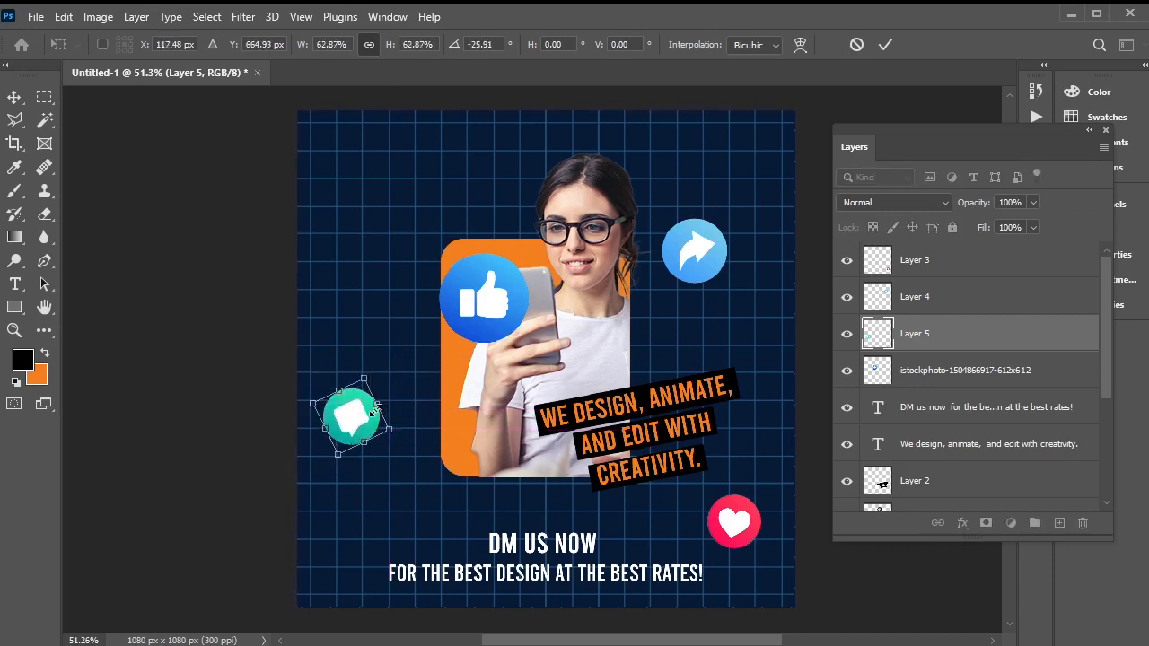
{"action": "key", "text": "Return"}
Step: Place the thumbs-up icon left of the orange rectangle's lower part, below the comment icon, scaled to about 92% and rotated about -13°
{"action": "left_click_drag", "start_coordinate": [485, 316], "coordinate": [365, 336]}
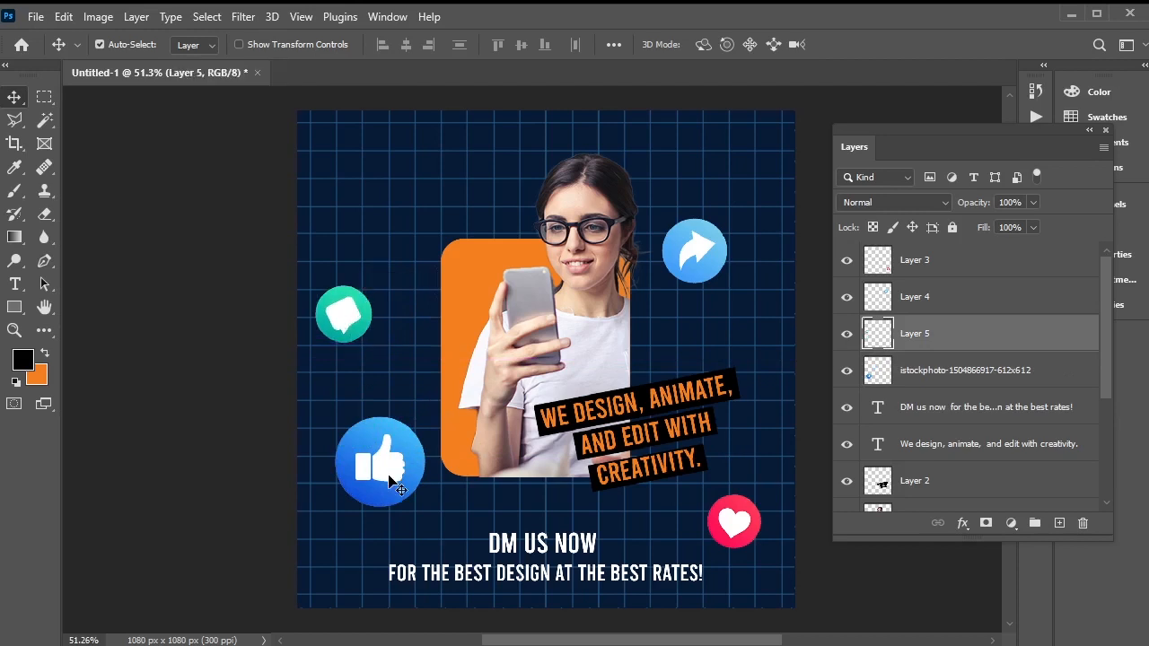
{"action": "left_click_drag", "start_coordinate": [392, 482], "coordinate": [392, 469]}
{"action": "key", "text": "ctrl+t"}
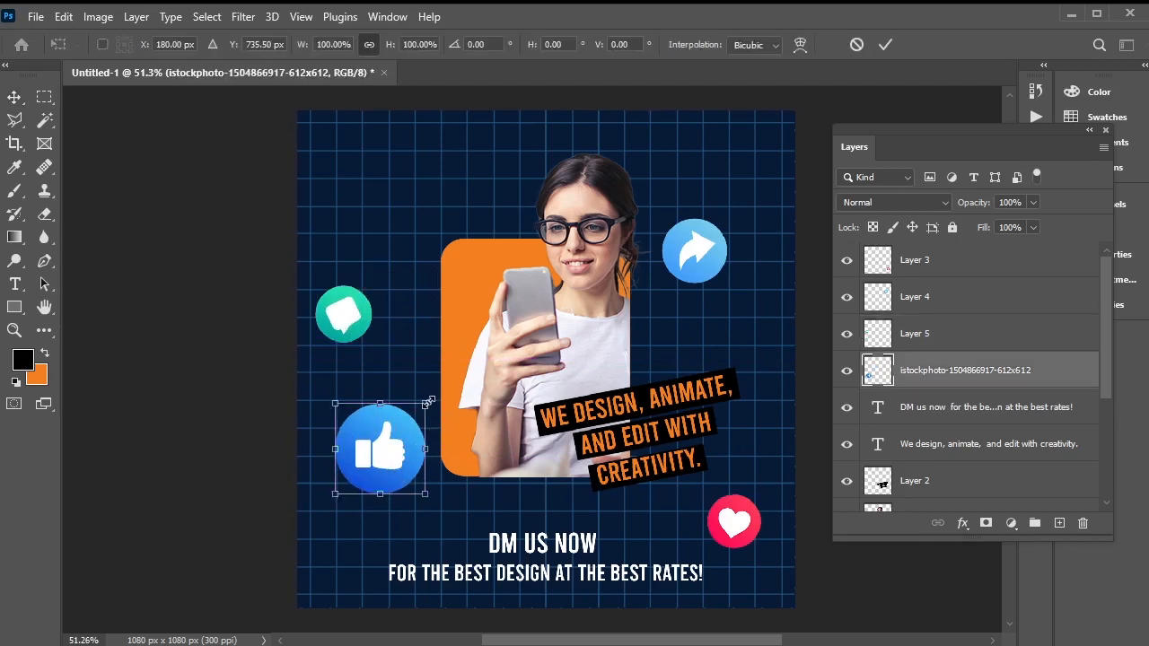
{"action": "mouse_move", "coordinate": [429, 402]}
{"action": "left_mouse_down"}
{"action": "mouse_move", "coordinate": [421, 410]}
{"action": "mouse_move", "coordinate": [422, 393]}
{"action": "left_mouse_up"}
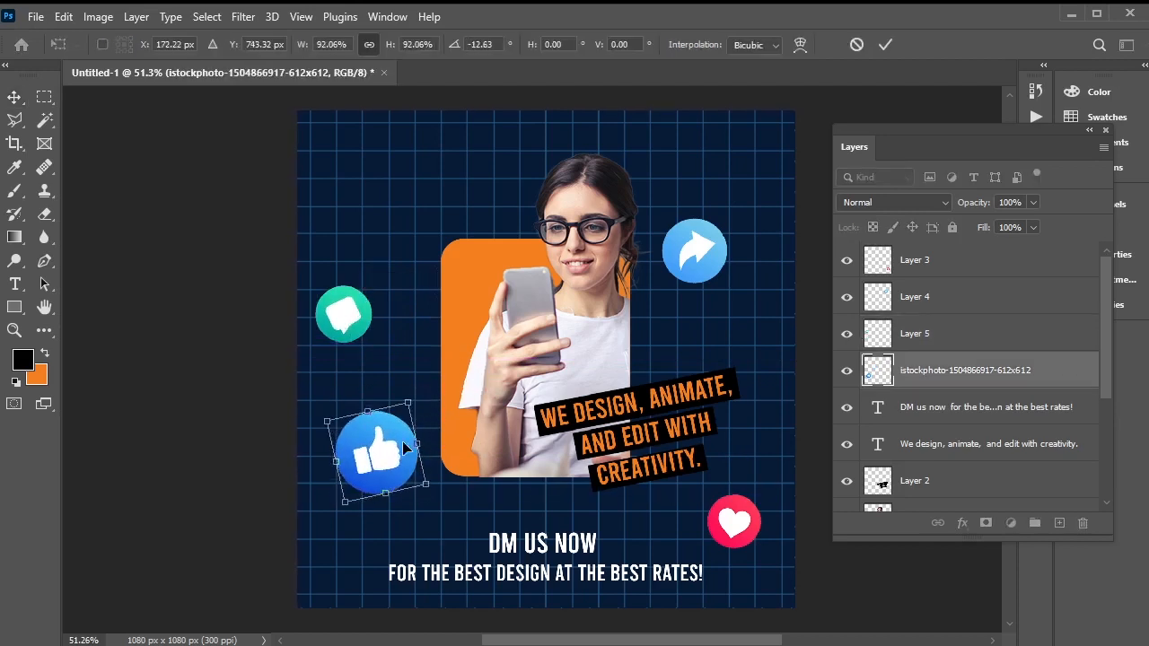
{"action": "left_click_drag", "start_coordinate": [403, 444], "coordinate": [399, 437]}
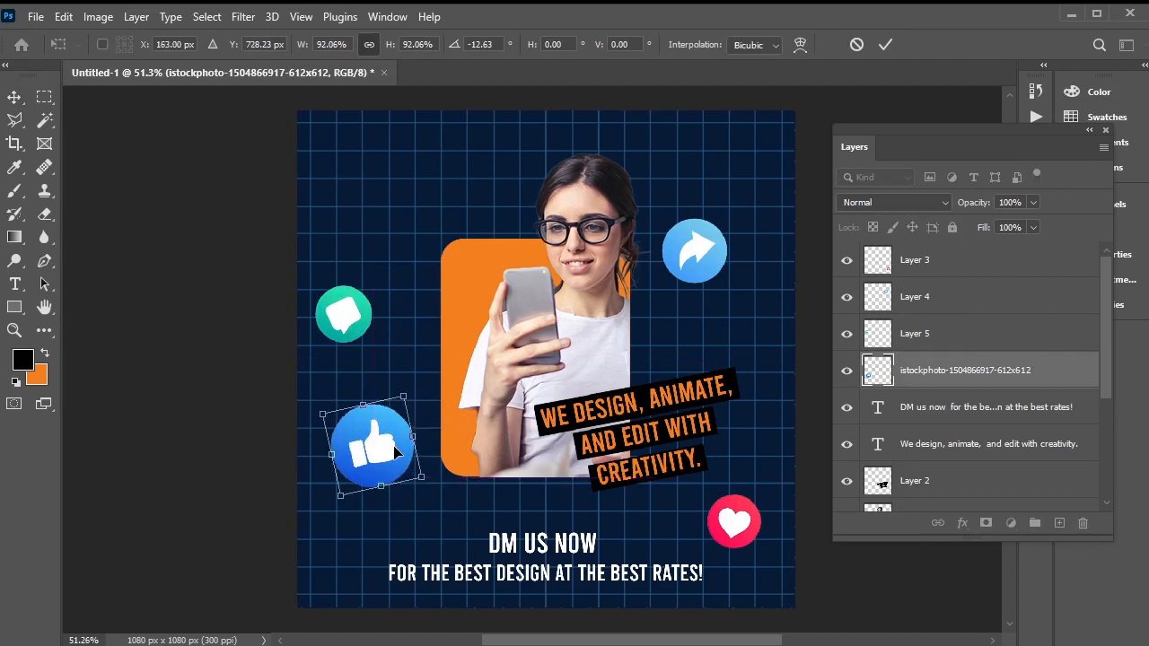
{"action": "key", "text": "Return"}
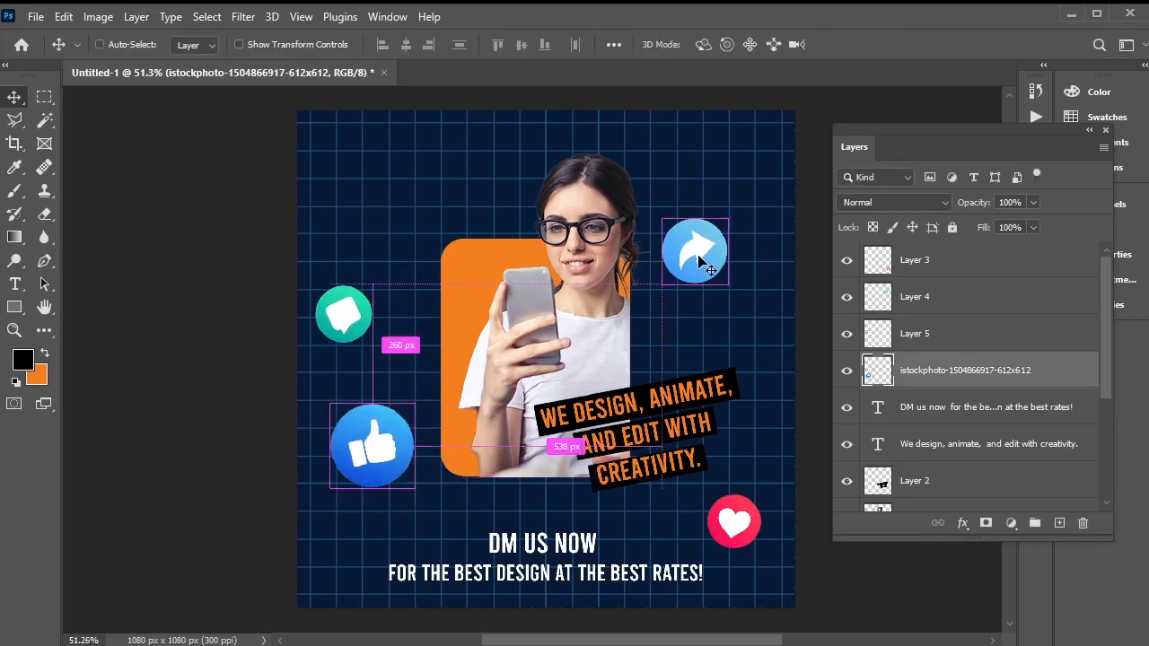
Step: Scale the share icon beside the woman's head down slightly
{"action": "key", "text": "ctrl+t"}
{"action": "key", "text": "Return"}
{"action": "left_click", "coordinate": [716, 241]}
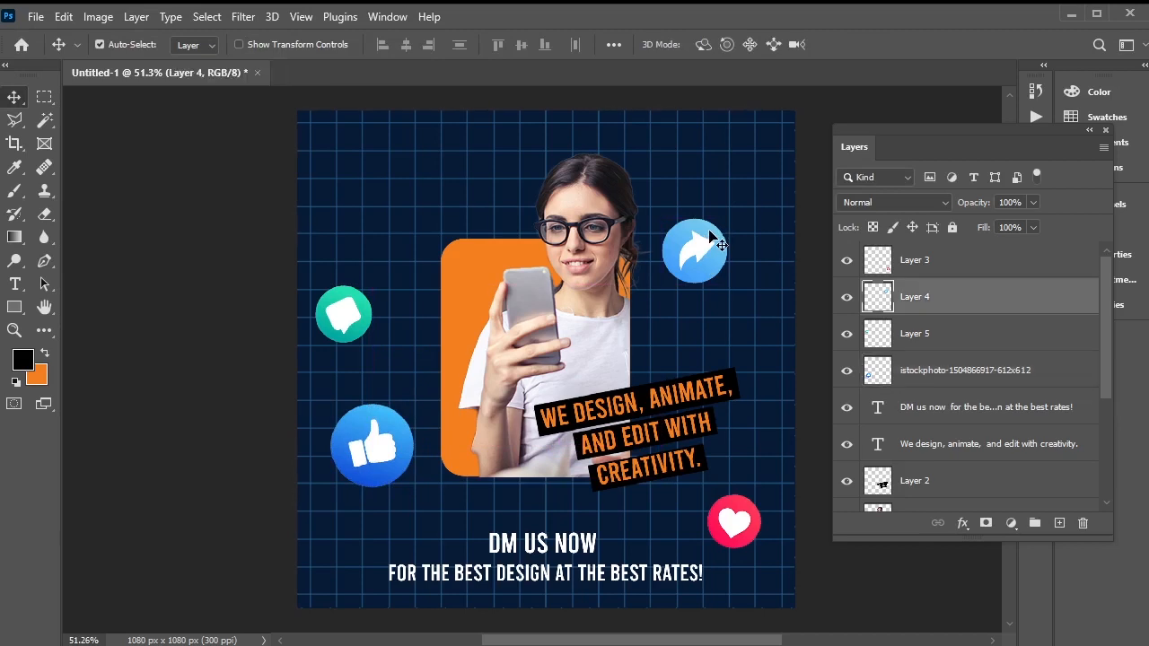
{"action": "key", "text": "ctrl+t"}
{"action": "left_click_drag", "start_coordinate": [723, 224], "coordinate": [721, 232]}
{"action": "key", "text": "Return"}
Step: Place the Untitled-1 image with the four red heart badges as an embedded object at its default size
{"action": "left_click", "coordinate": [34, 18]}
{"action": "left_click", "coordinate": [121, 356]}
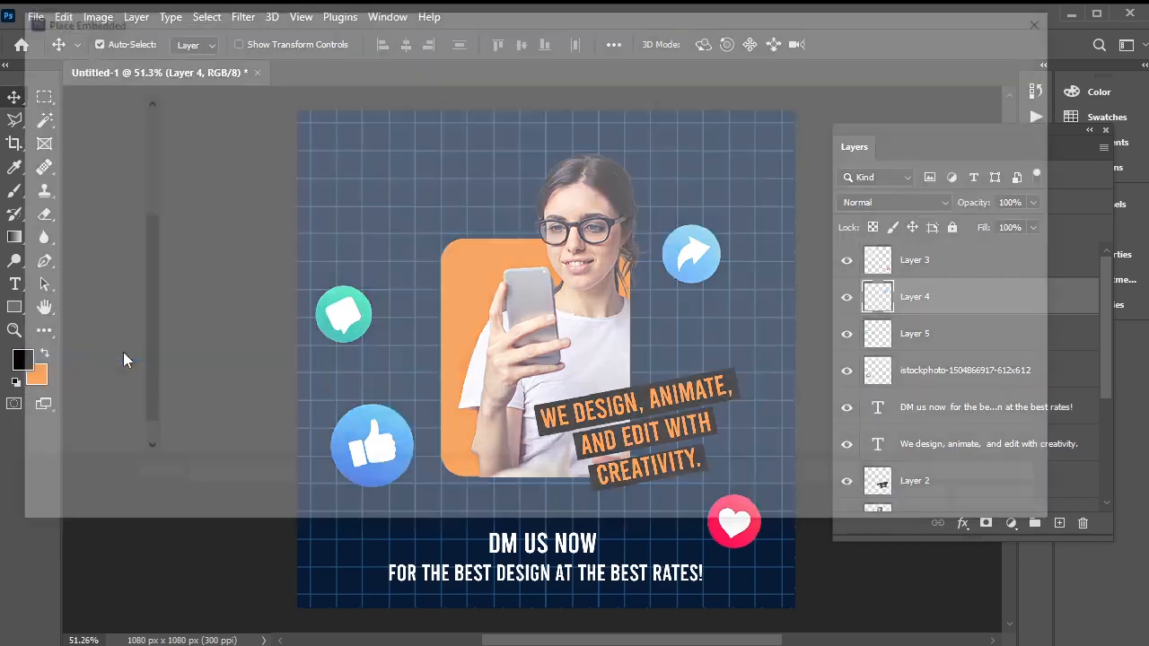
{"action": "left_click", "coordinate": [622, 162]}
{"action": "left_click", "coordinate": [918, 505]}
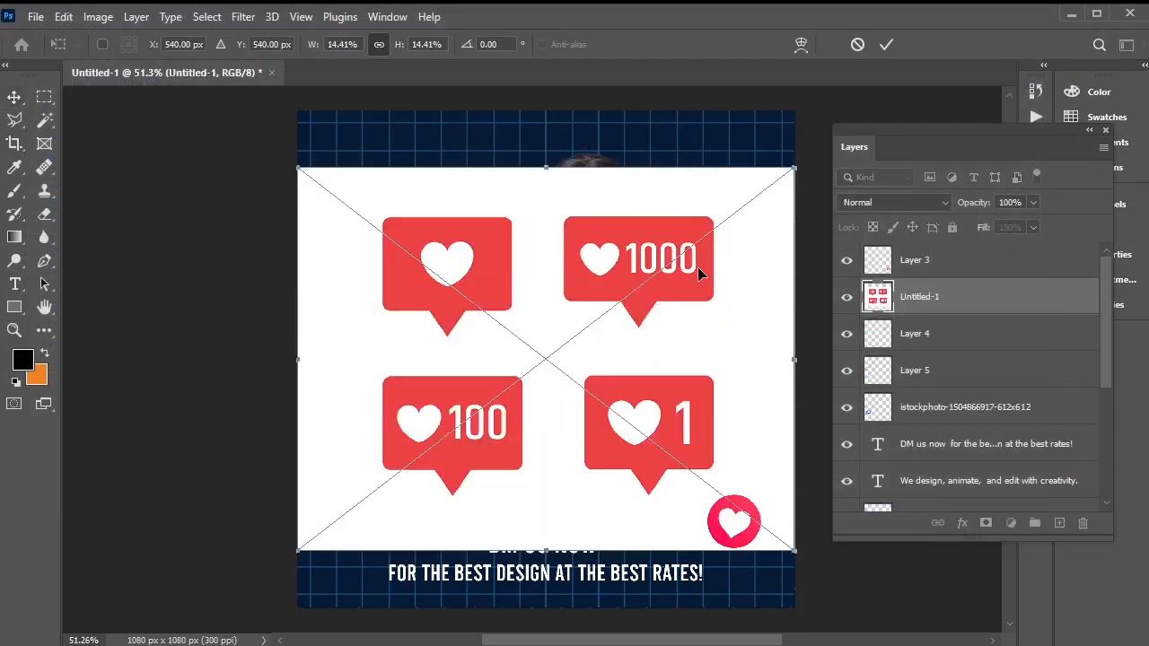
{"action": "left_click", "coordinate": [45, 102]}
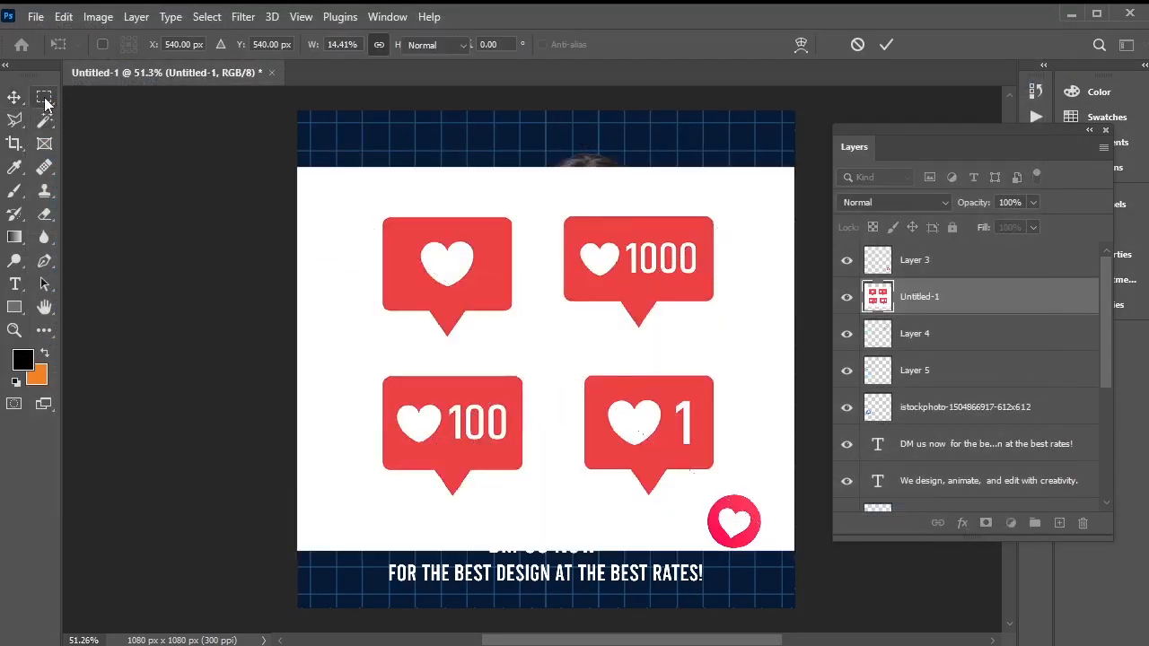
Step: Select the red 1000-likes badge with the Quick Selection tool and copy it onto a new layer
{"action": "left_click", "coordinate": [45, 124]}
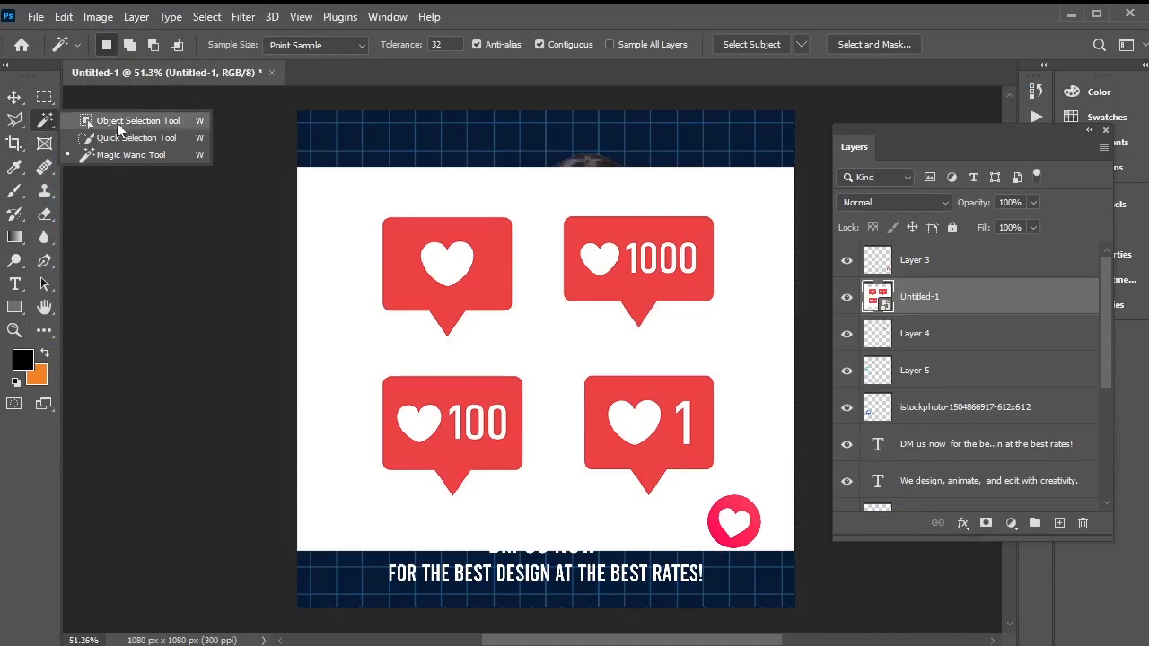
{"action": "left_click", "coordinate": [136, 138]}
{"action": "left_click_drag", "start_coordinate": [611, 261], "coordinate": [669, 274]}
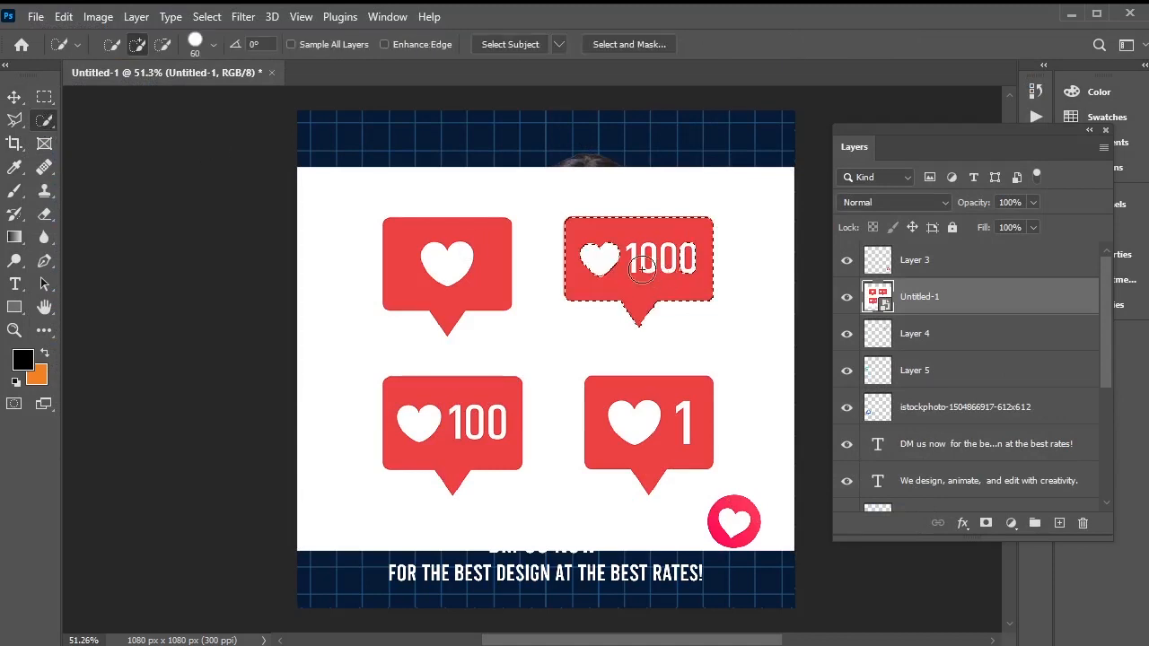
{"action": "right_click", "coordinate": [629, 246]}
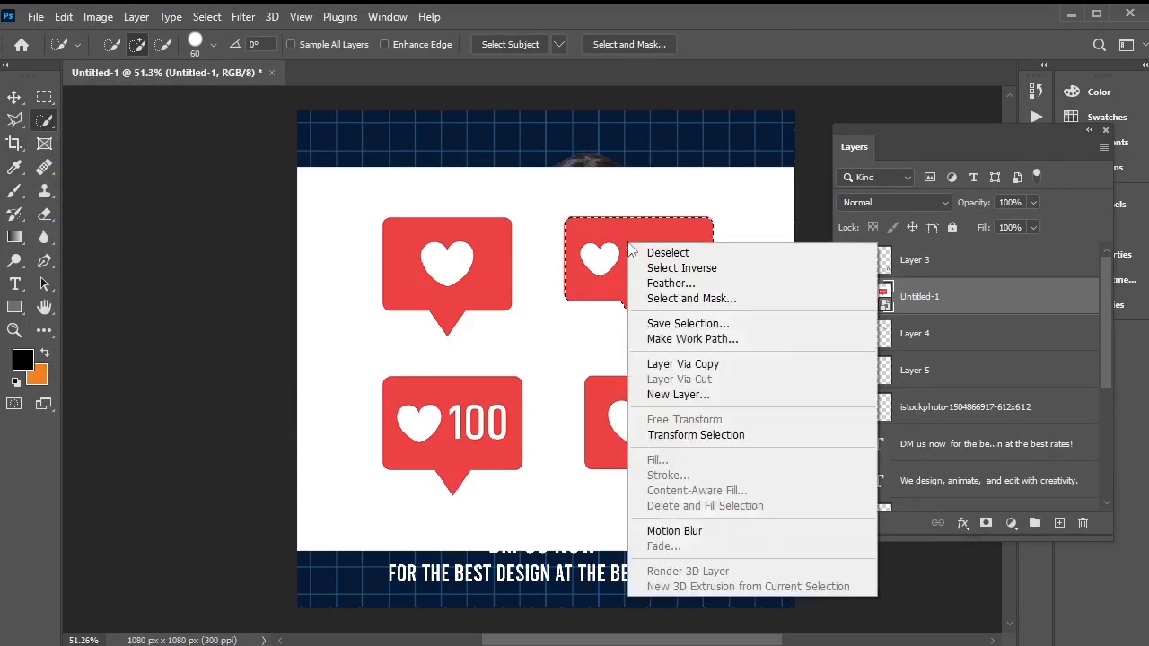
{"action": "left_click", "coordinate": [732, 364]}
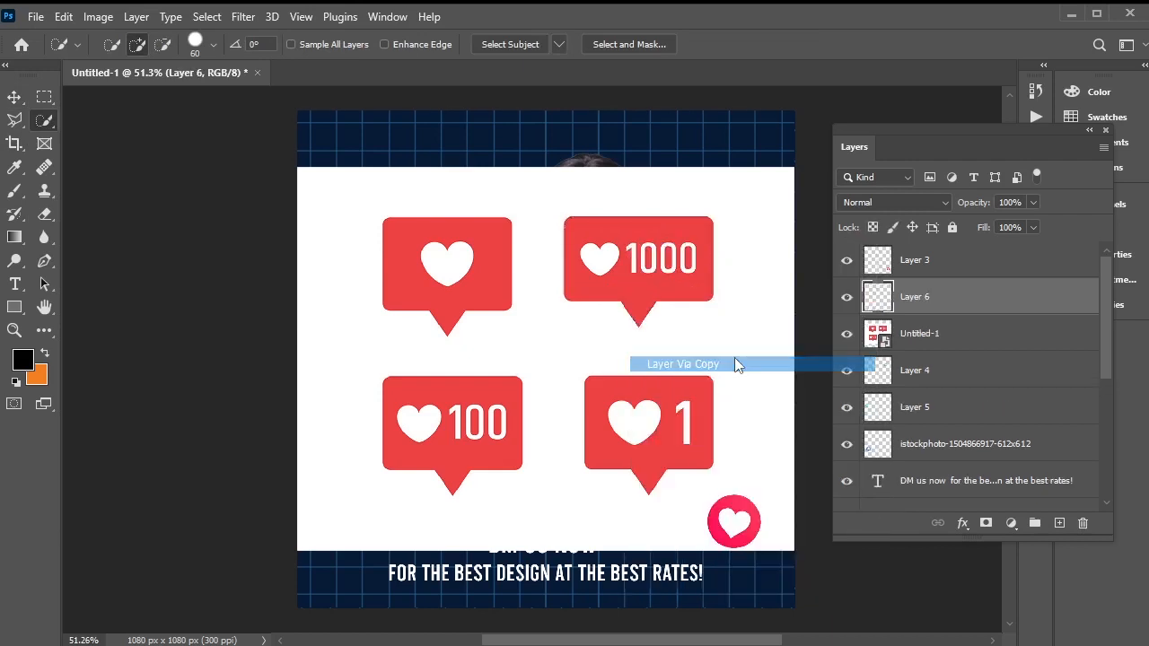
Step: Delete the placed Untitled-1 badge sheet layer and make the 1000-likes badge layer active for moving
{"action": "left_click", "coordinate": [942, 339]}
{"action": "key", "text": "Delete"}
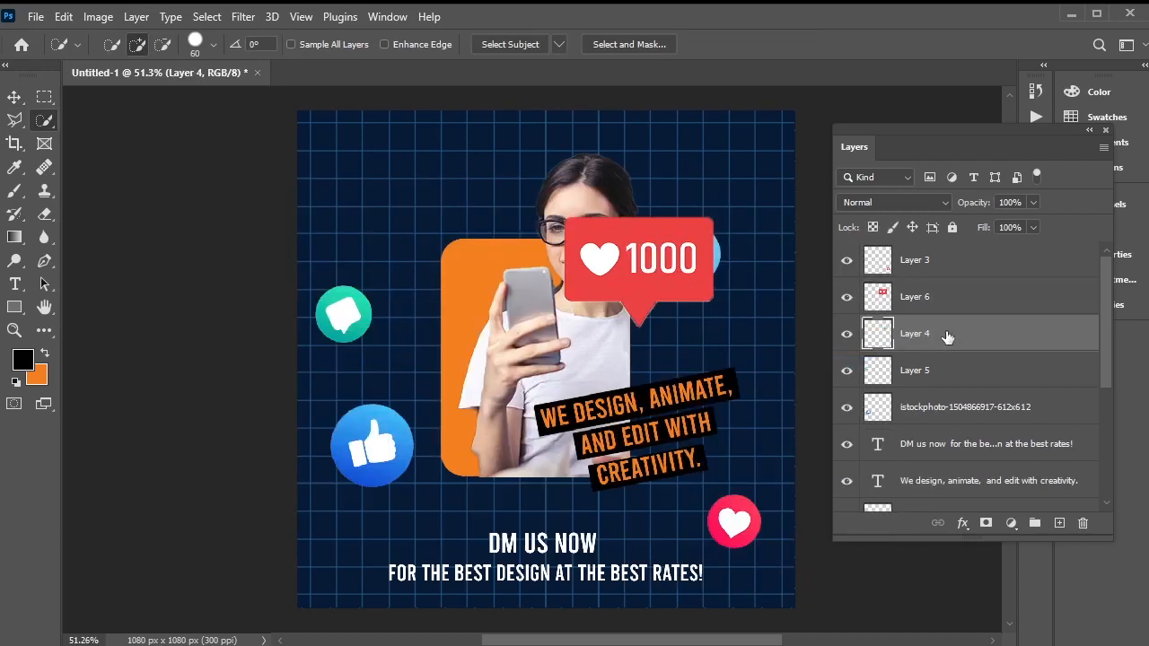
{"action": "left_click", "coordinate": [951, 295]}
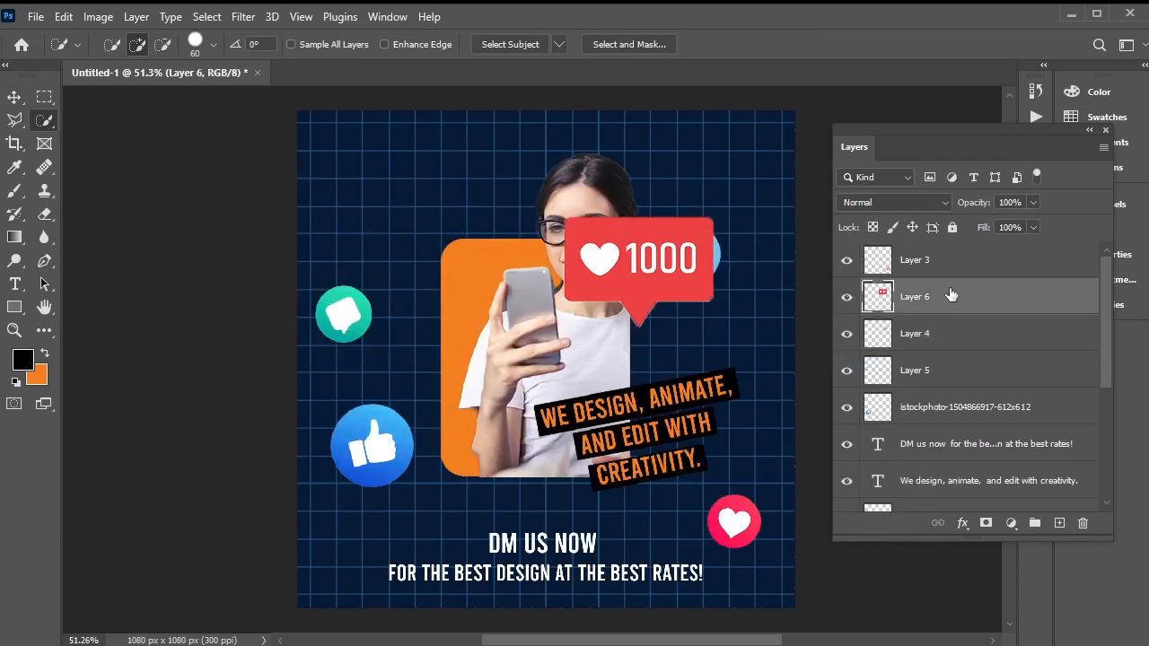
{"action": "key", "text": "v"}
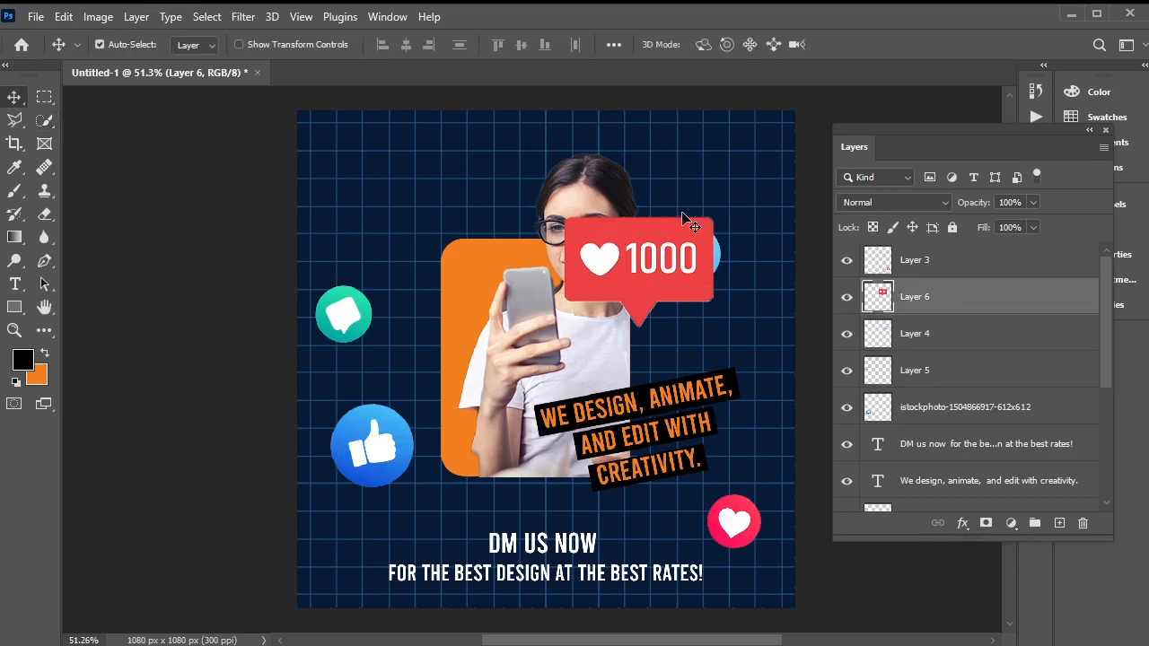
Step: Shrink the red 1000-likes badge, tilt it counterclockwise and place it above the orange panel's upper-left corner
{"action": "left_click_drag", "start_coordinate": [726, 261], "coordinate": [476, 225]}
{"action": "key", "text": "ctrl+t"}
{"action": "left_click_drag", "start_coordinate": [484, 184], "coordinate": [395, 229]}
{"action": "left_click_drag", "start_coordinate": [386, 283], "coordinate": [424, 219]}
{"action": "key", "text": "Return"}
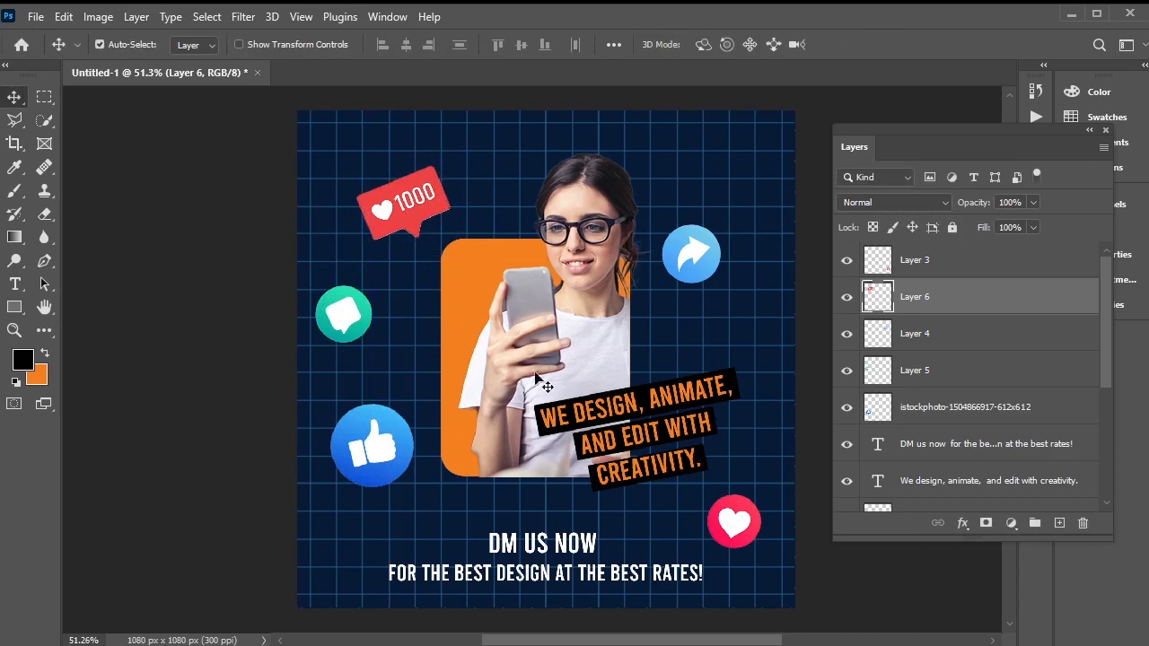
Step: Apply a Motion Blur with angle 0° and distance 12 pixels to the red heart icon
{"action": "left_click", "coordinate": [738, 521]}
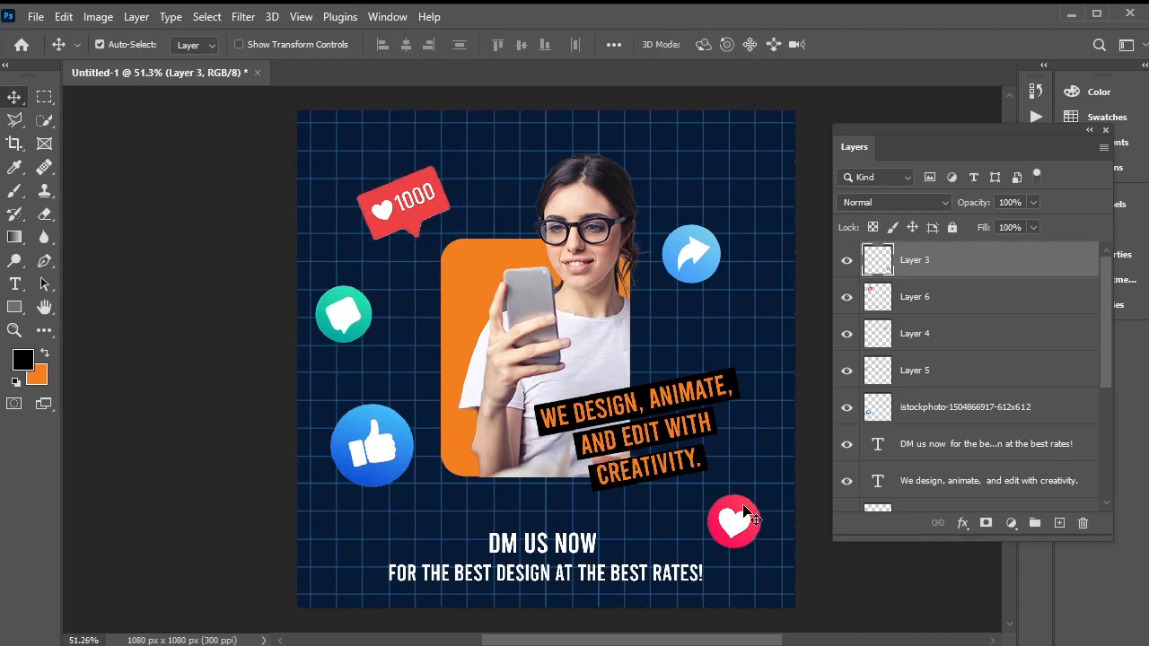
{"action": "left_click", "coordinate": [244, 17]}
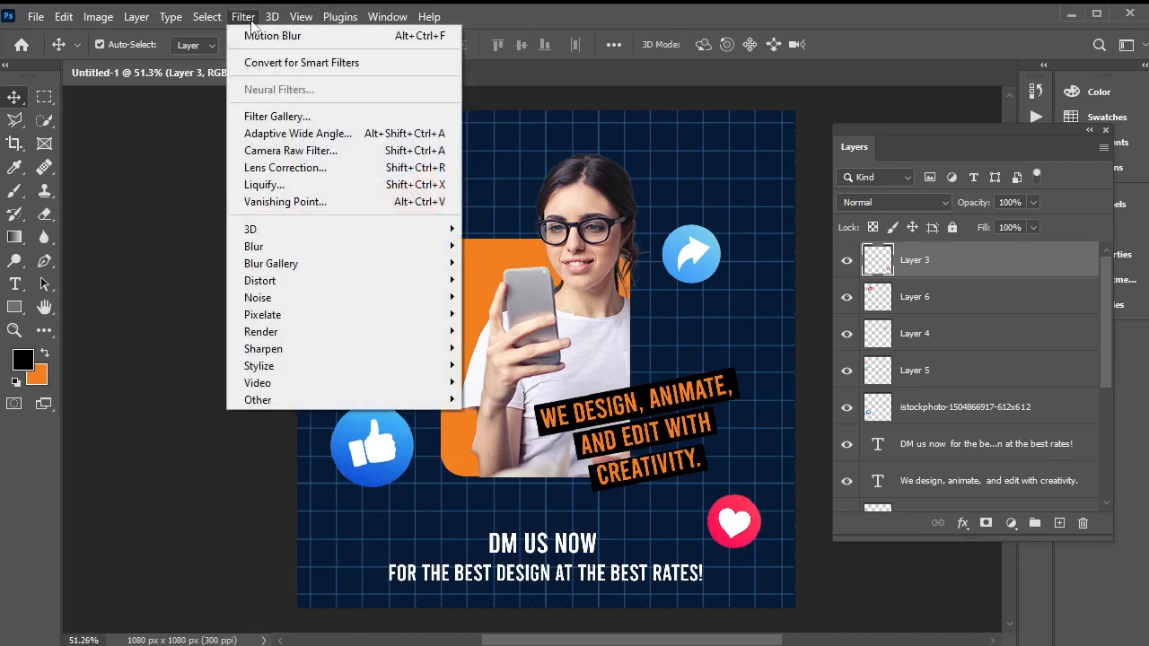
{"action": "mouse_move", "coordinate": [384, 246]}
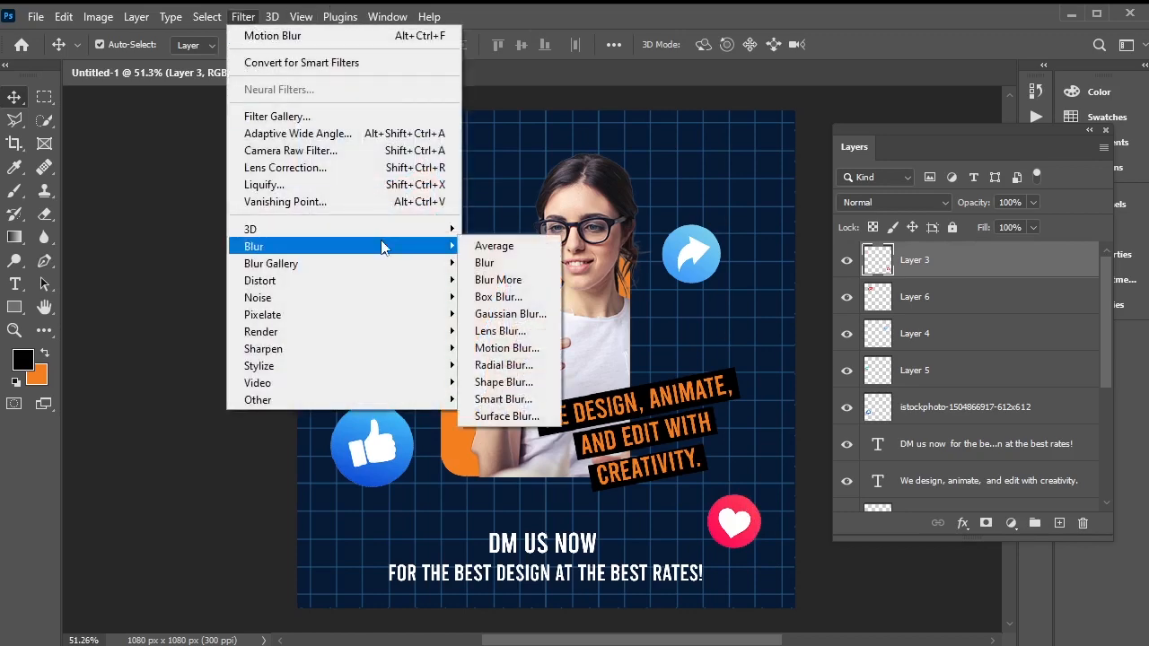
{"action": "left_click", "coordinate": [529, 349]}
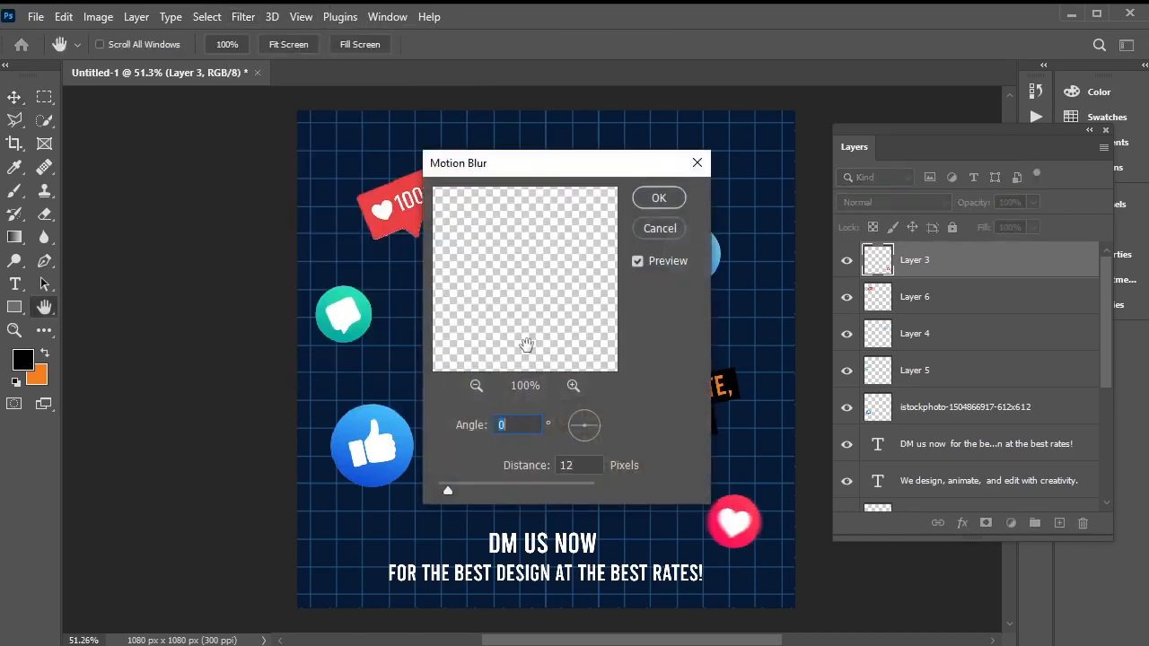
{"action": "left_click", "coordinate": [648, 201]}
Step: Apply a Motion Blur with angle 0° and distance 12 pixels to the green comment icon
{"action": "left_click", "coordinate": [344, 310]}
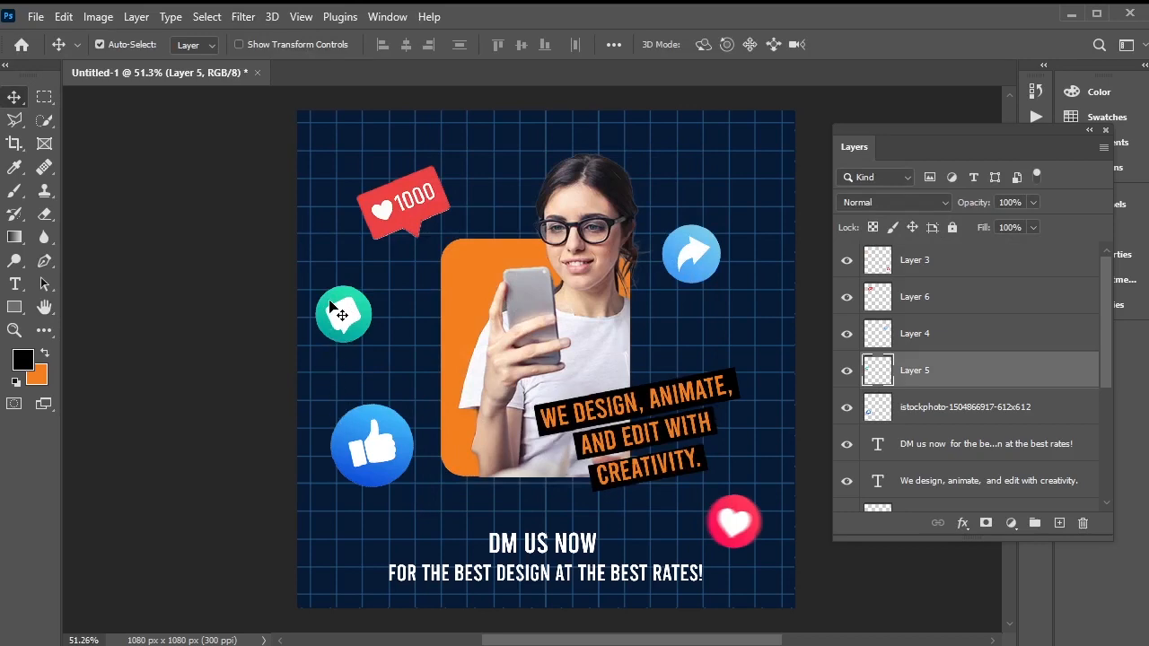
{"action": "left_click", "coordinate": [243, 17]}
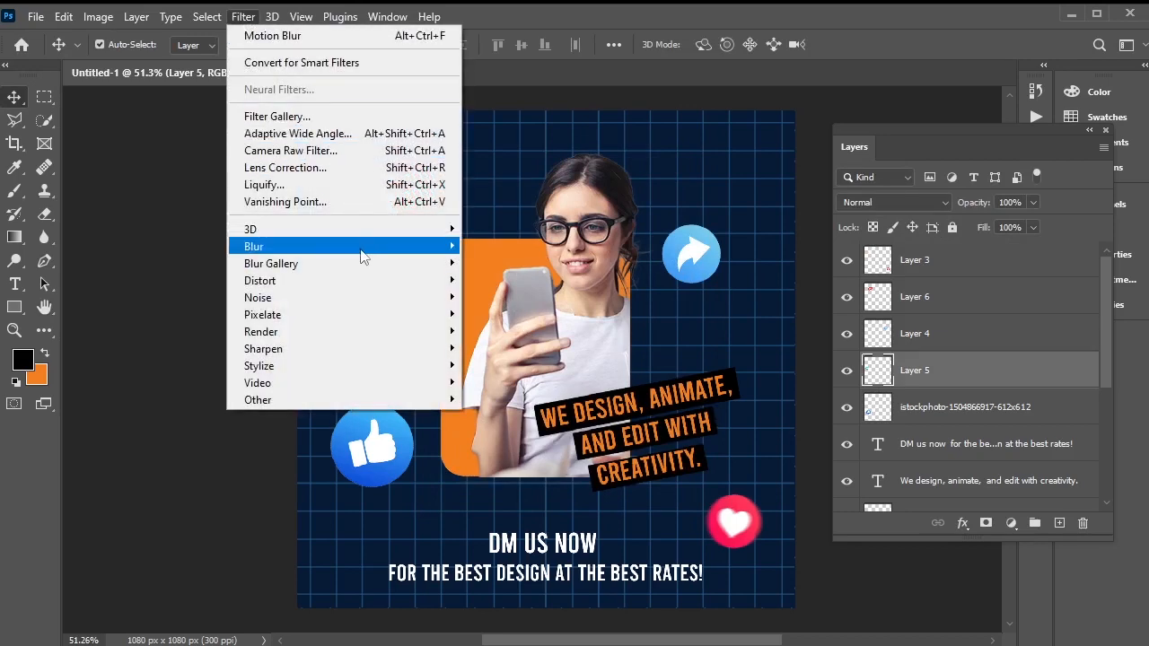
{"action": "mouse_move", "coordinate": [375, 250]}
{"action": "left_click", "coordinate": [539, 348]}
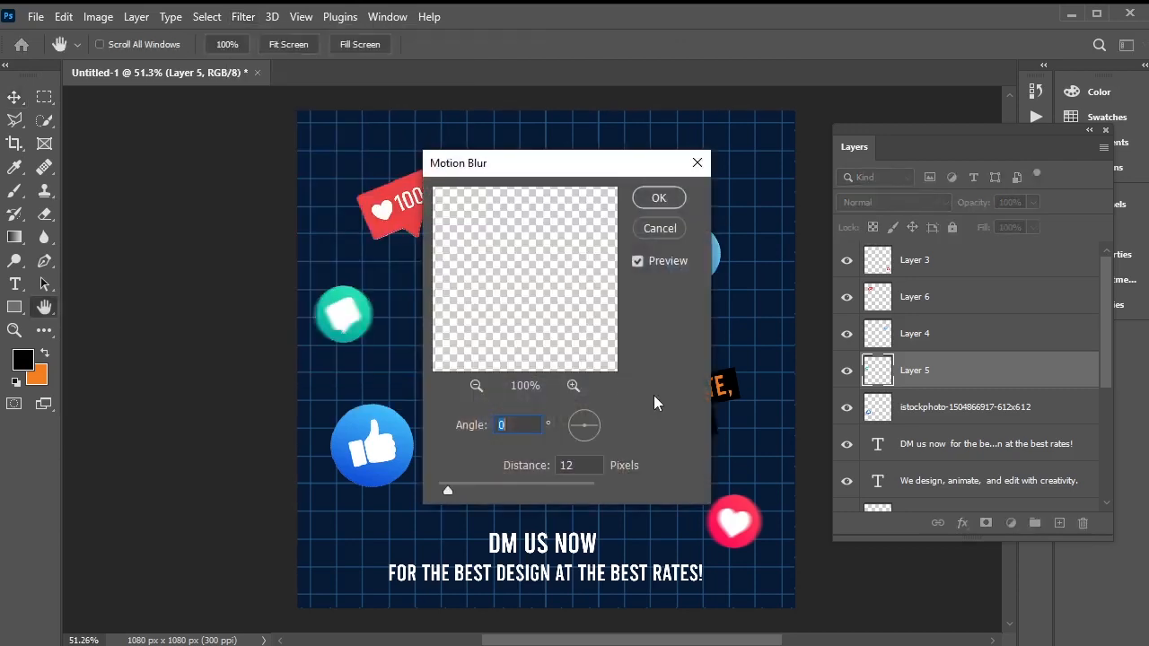
{"action": "left_click", "coordinate": [667, 195]}
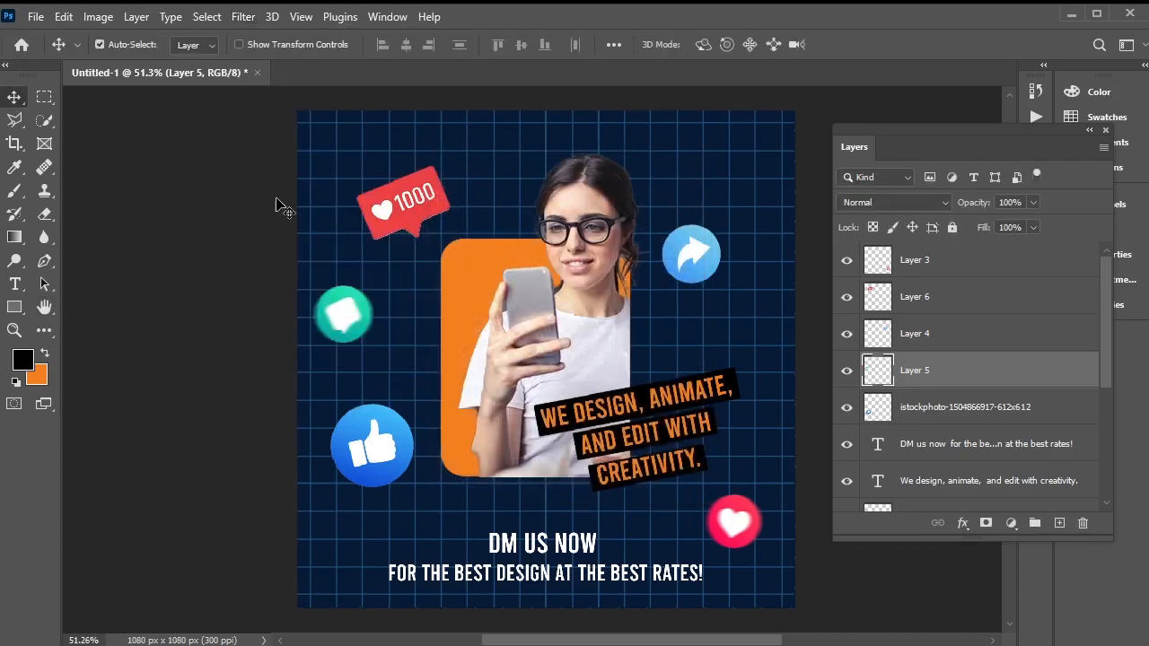
Step: Place the Design Harbor Media logo file "images" as an embedded object in the design
{"action": "left_click", "coordinate": [36, 18]}
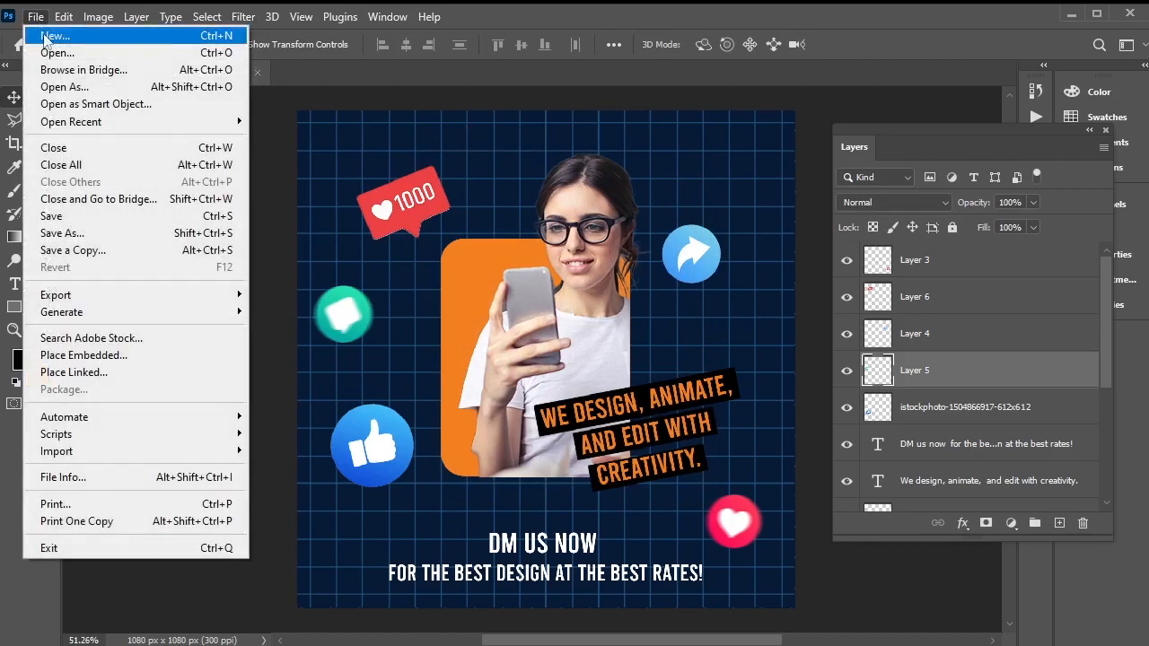
{"action": "left_click", "coordinate": [139, 357]}
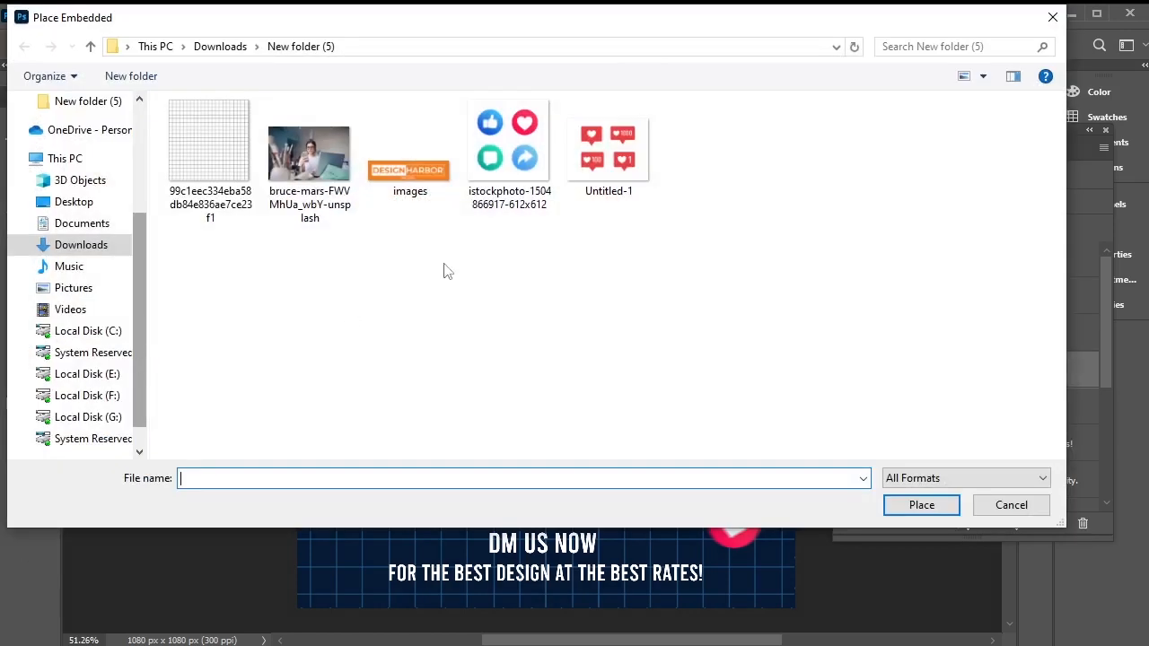
{"action": "left_click", "coordinate": [410, 148]}
{"action": "left_click", "coordinate": [944, 508]}
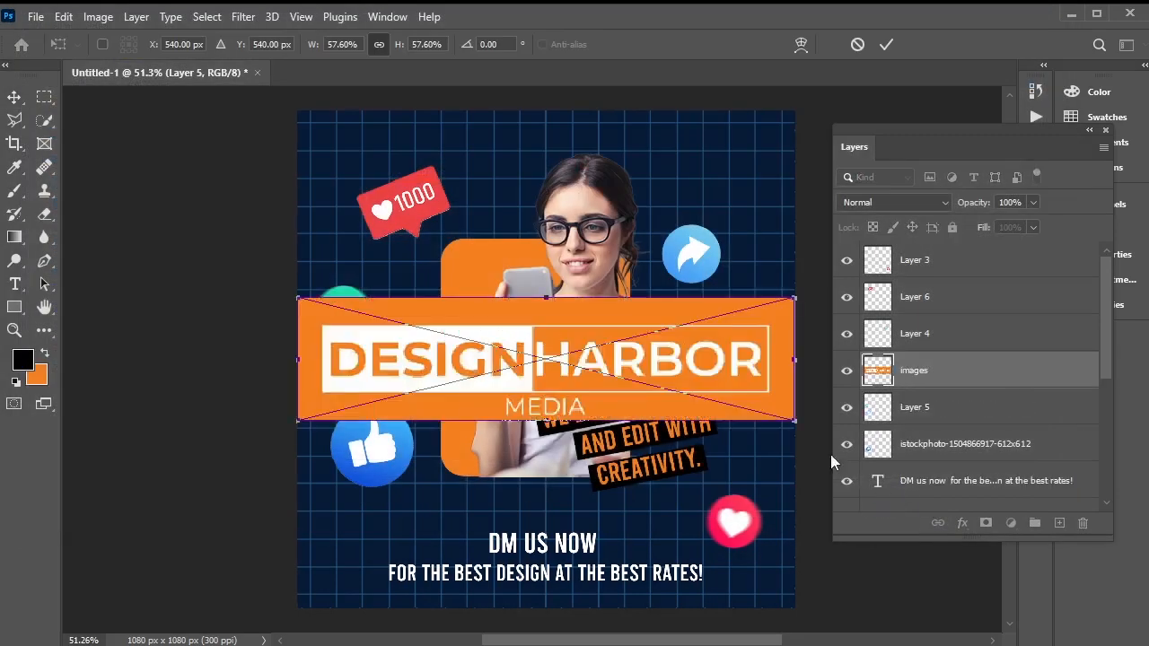
Step: Scale the Design Harbor logo down and position it in the orange panel's upper-left area above the phone
{"action": "left_click_drag", "start_coordinate": [719, 334], "coordinate": [504, 259]}
{"action": "scroll", "coordinate": [504, 258], "scroll_direction": "up", "scroll_amount": 3}
{"action": "left_click_drag", "start_coordinate": [584, 200], "coordinate": [544, 217]}
{"action": "left_click_drag", "start_coordinate": [490, 247], "coordinate": [516, 241]}
{"action": "left_click_drag", "start_coordinate": [562, 208], "coordinate": [535, 217]}
{"action": "left_click_drag", "start_coordinate": [477, 247], "coordinate": [507, 248]}
{"action": "key", "text": "Return"}
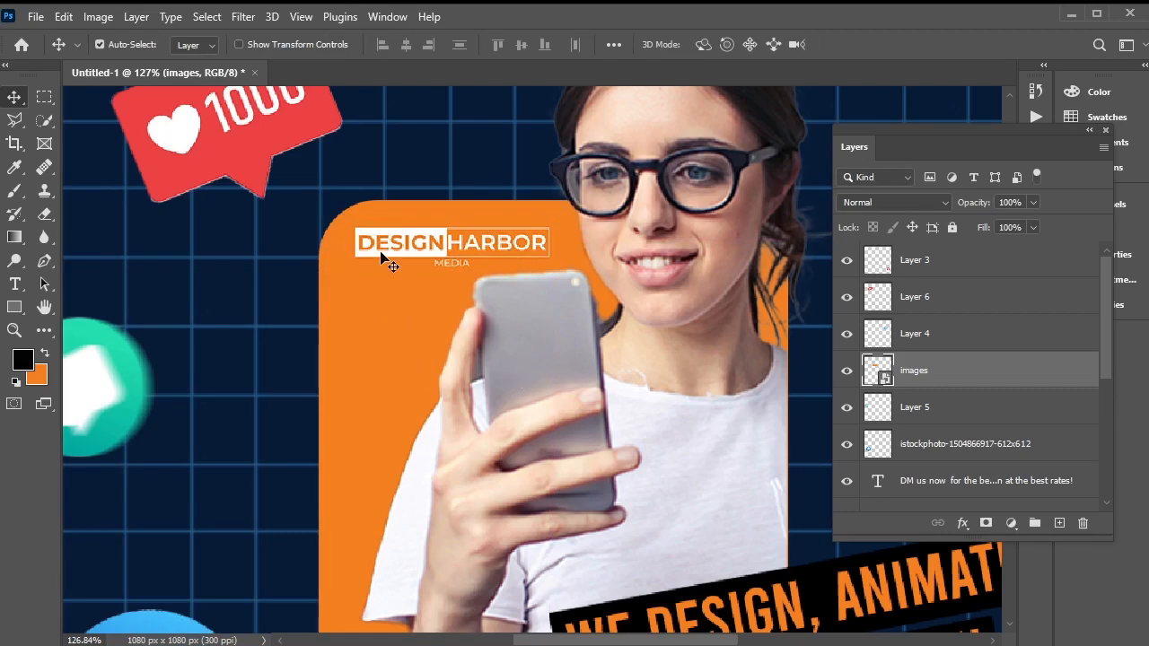
{"action": "key", "text": "ctrl+0"}
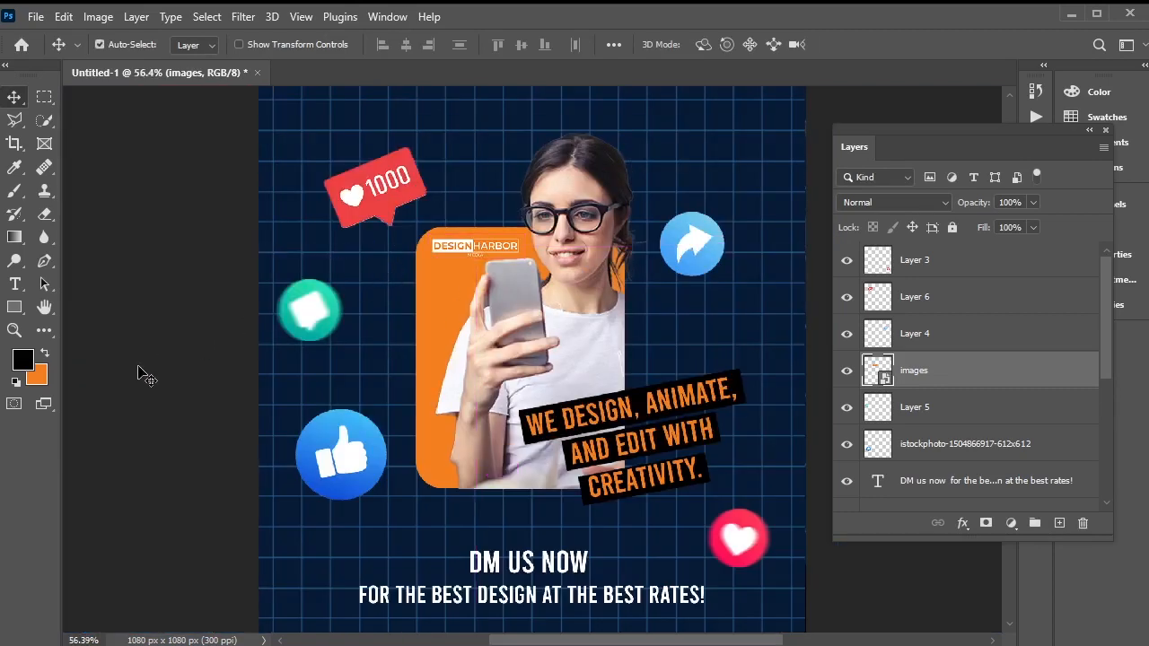